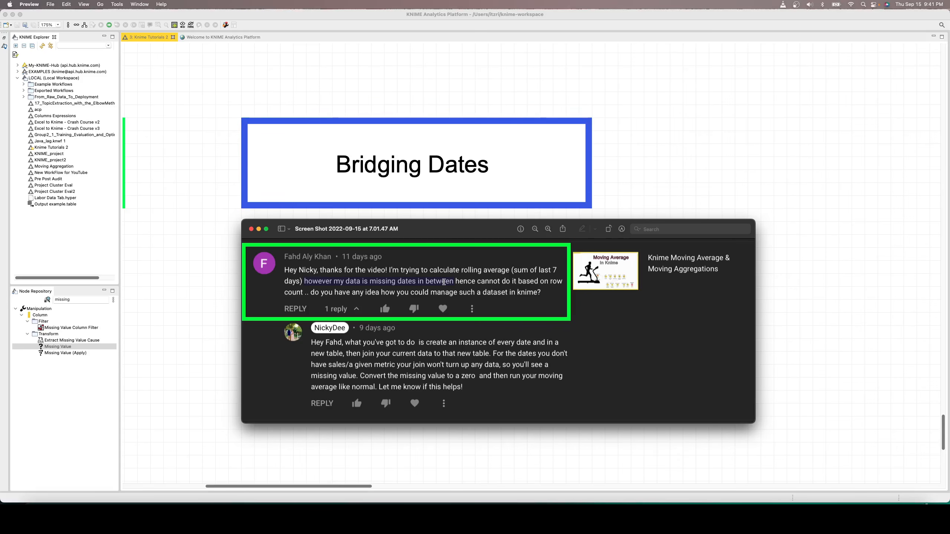
- Read the comment about missing dates in a rolling average and its suggested solution, and return to the KNIME workflow
{"action": "left_click", "coordinate": [455, 282]}
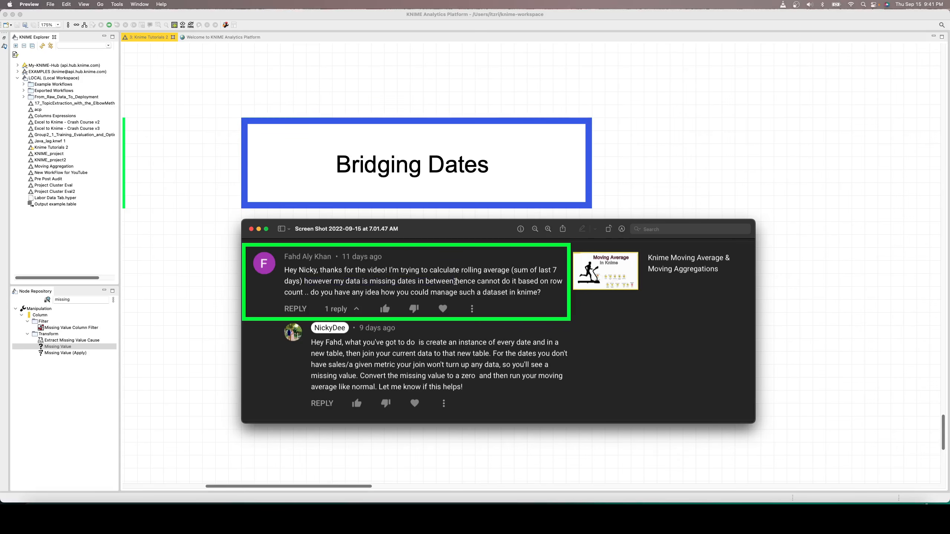
{"action": "left_click_drag", "start_coordinate": [456, 281], "coordinate": [544, 294]}
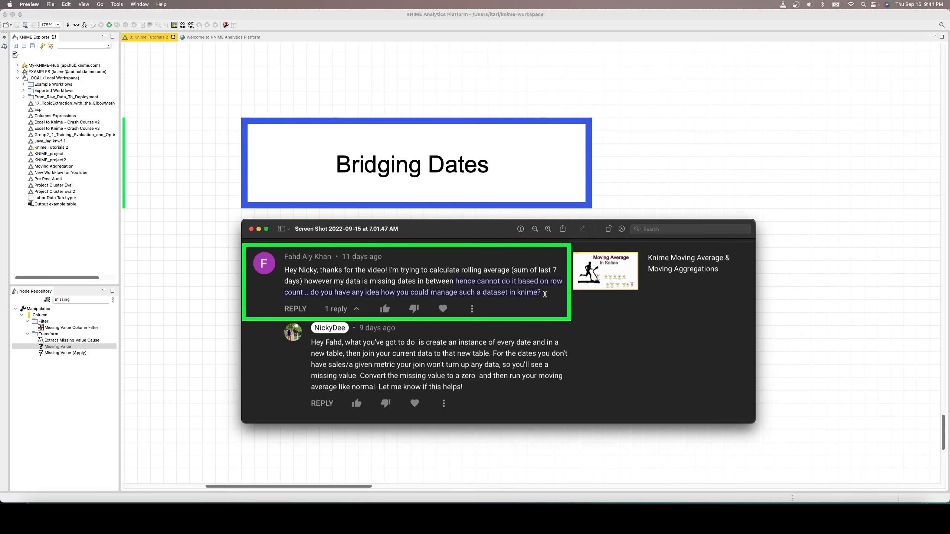
{"action": "left_click", "coordinate": [546, 293]}
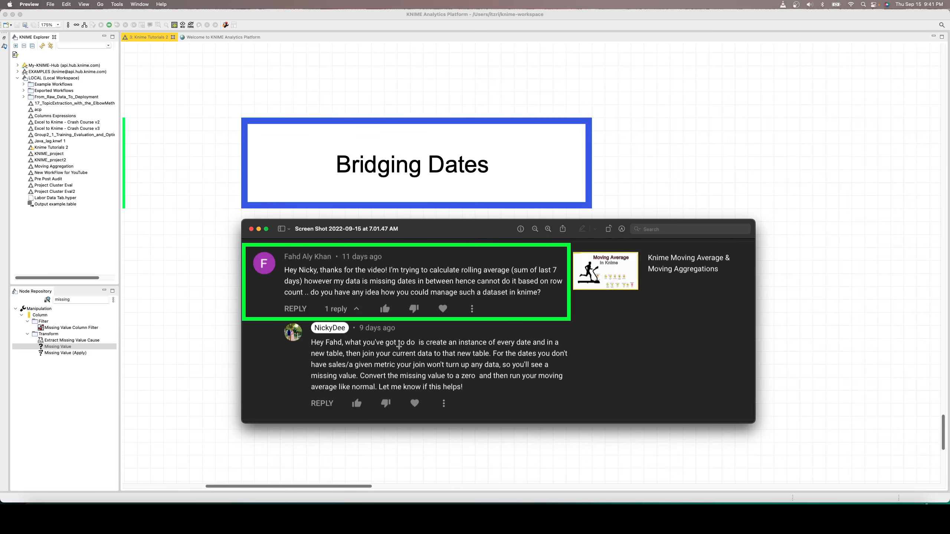
{"action": "left_click_drag", "start_coordinate": [417, 343], "coordinate": [573, 344]}
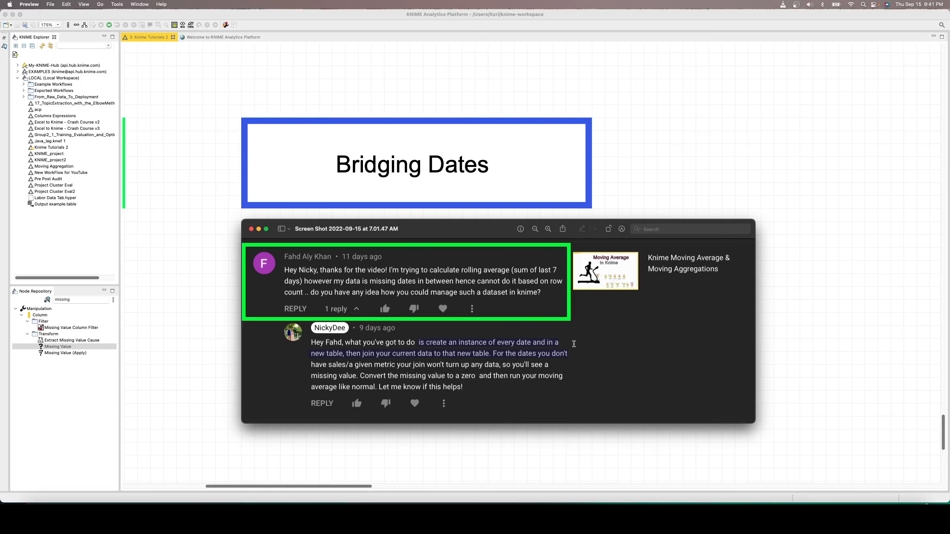
{"action": "left_click", "coordinate": [517, 267]}
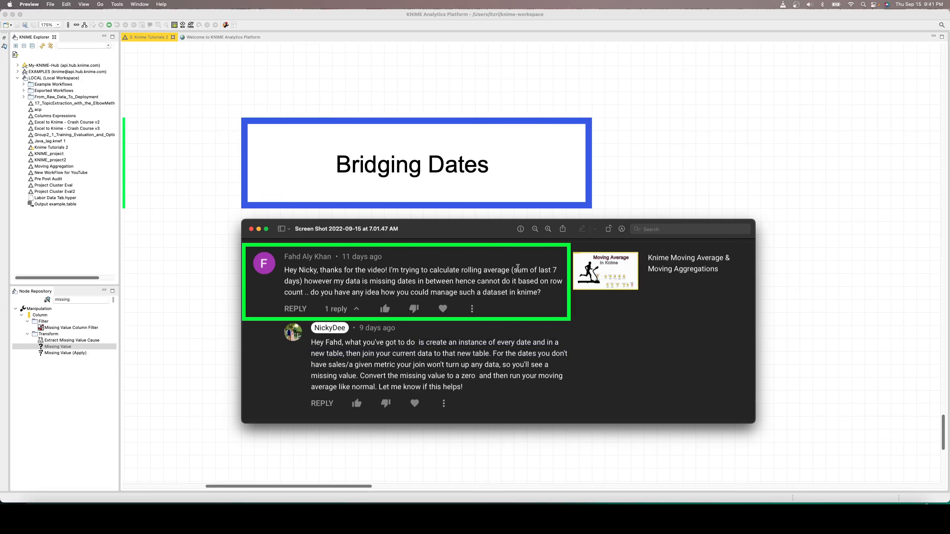
{"action": "left_click_drag", "start_coordinate": [518, 268], "coordinate": [531, 272]}
{"action": "left_click", "coordinate": [664, 144]}
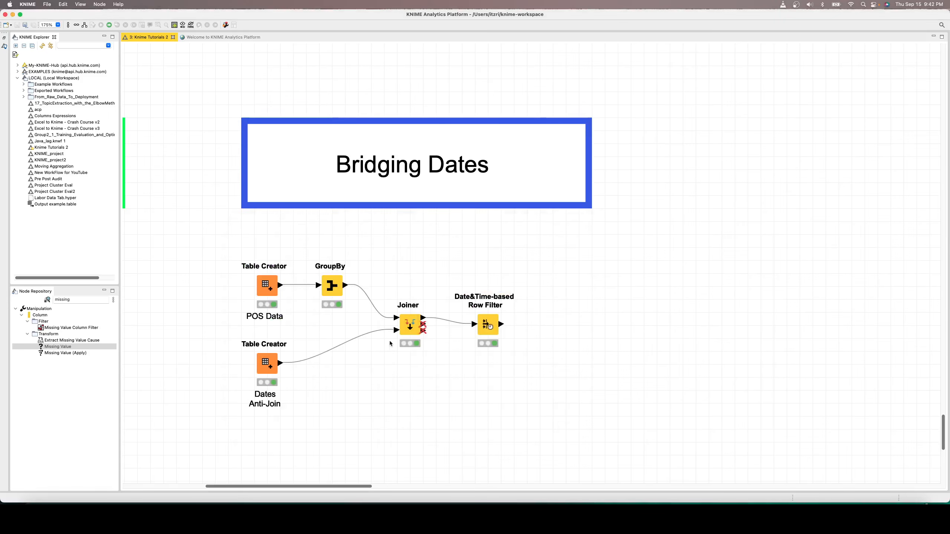
- Review the POS Data Table Creator's output, widening the Sku, Customer ID and Units Sold columns, and return to the workflow
{"action": "right_click", "coordinate": [270, 286]}
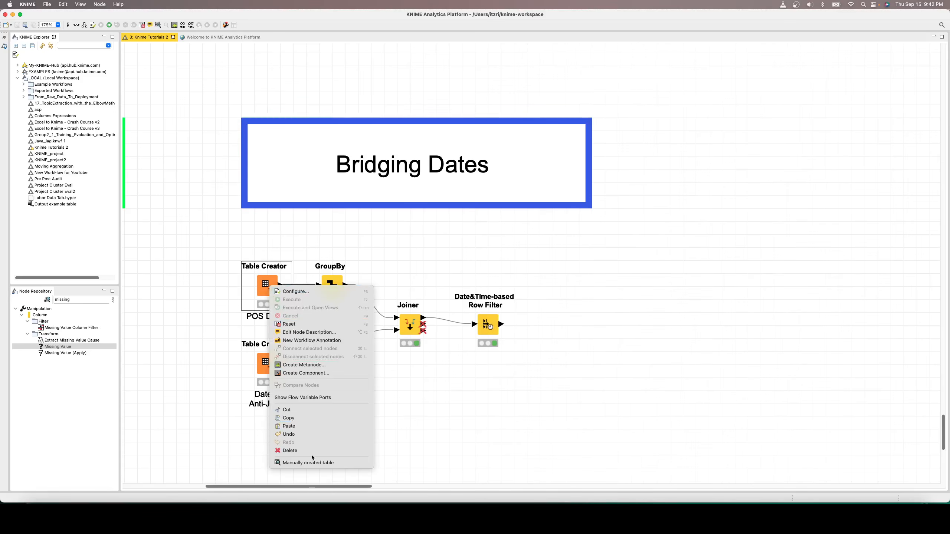
{"action": "left_click", "coordinate": [314, 463]}
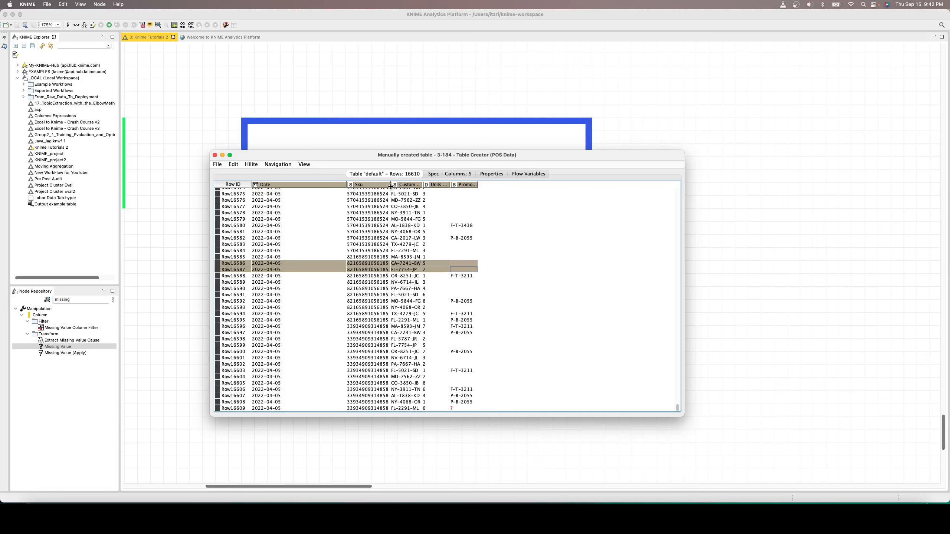
{"action": "left_click_drag", "start_coordinate": [391, 185], "coordinate": [508, 185]}
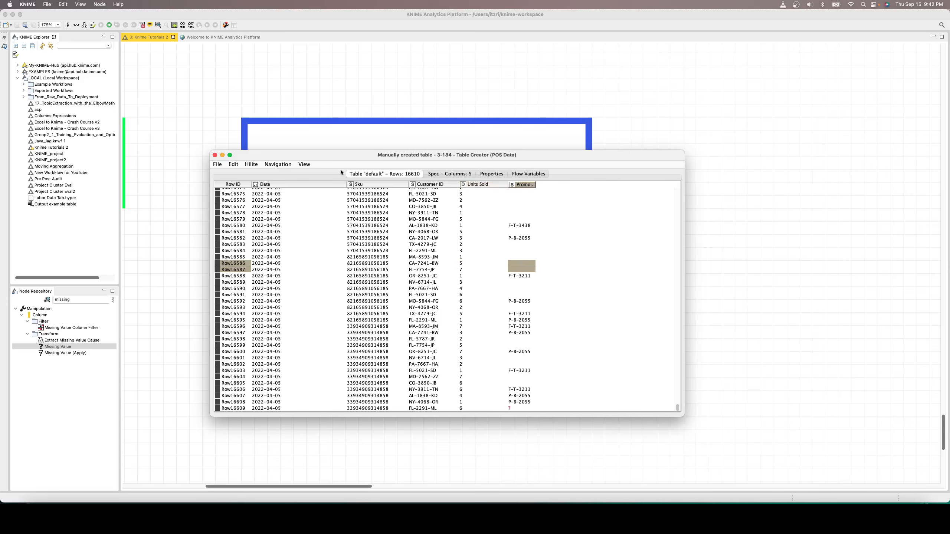
{"action": "left_click", "coordinate": [304, 164]}
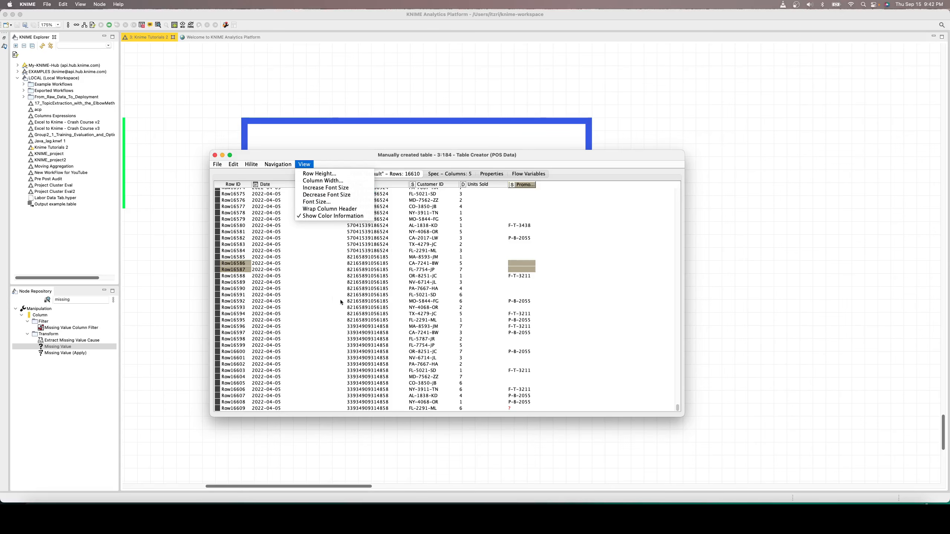
{"action": "left_click", "coordinate": [329, 287]}
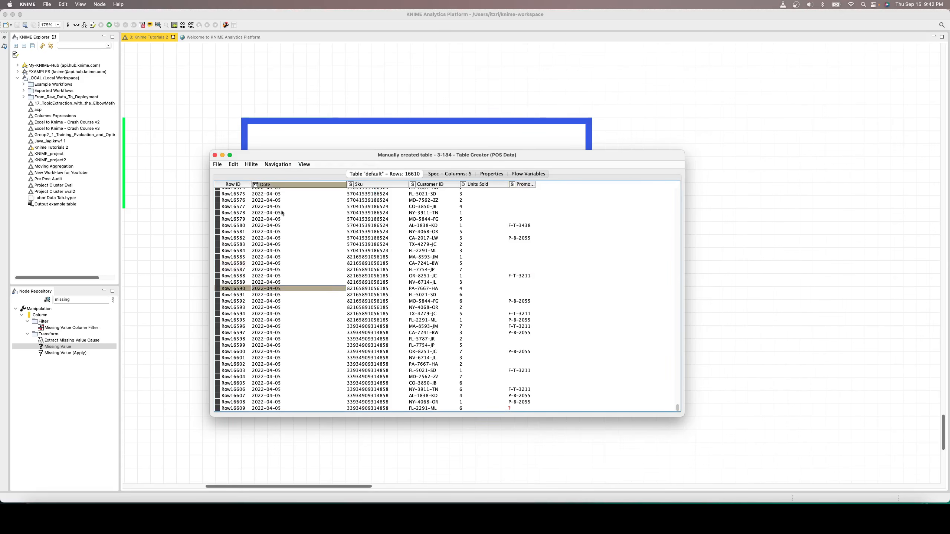
{"action": "left_click_drag", "start_coordinate": [282, 207], "coordinate": [382, 219]}
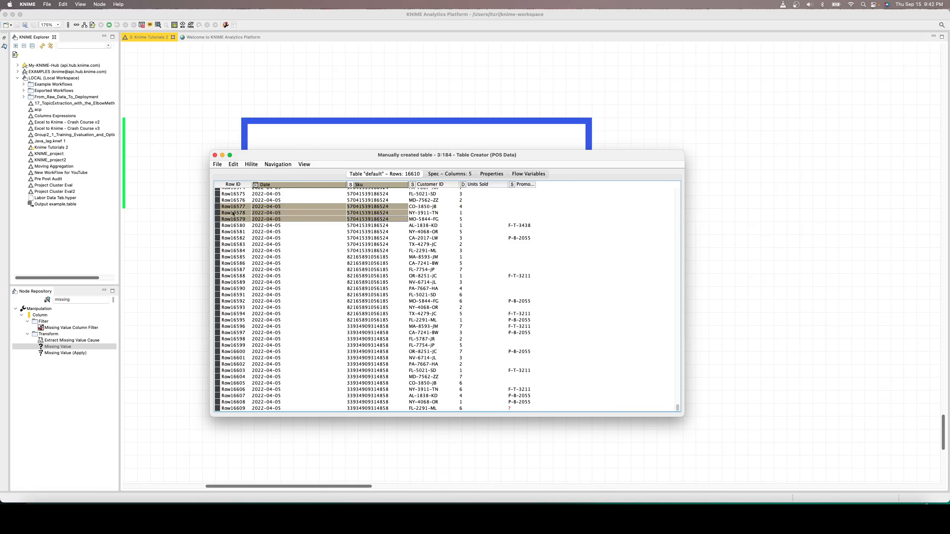
{"action": "left_click", "coordinate": [173, 285]}
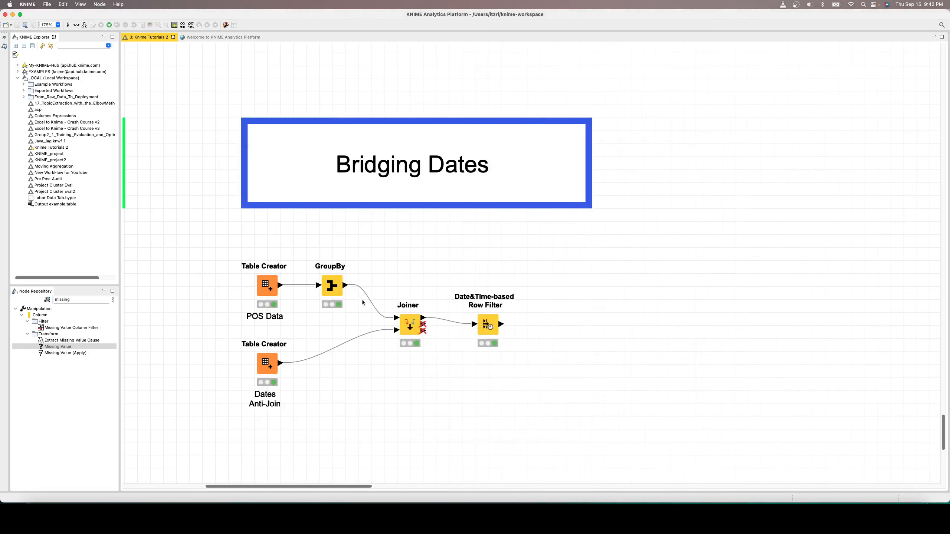
- Open the output table of the Date&Time-based Row Filter node
{"action": "right_click", "coordinate": [413, 322]}
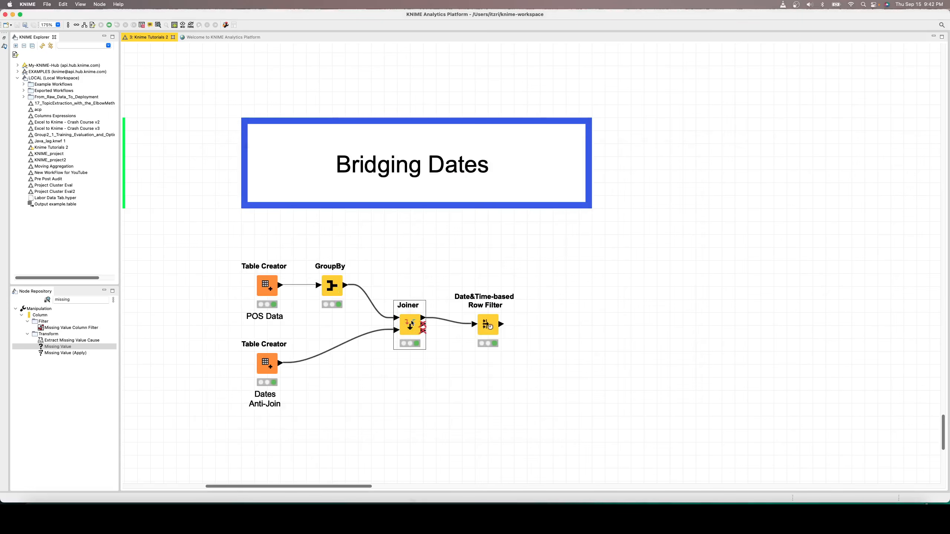
{"action": "left_click", "coordinate": [394, 341]}
{"action": "left_click", "coordinate": [490, 330]}
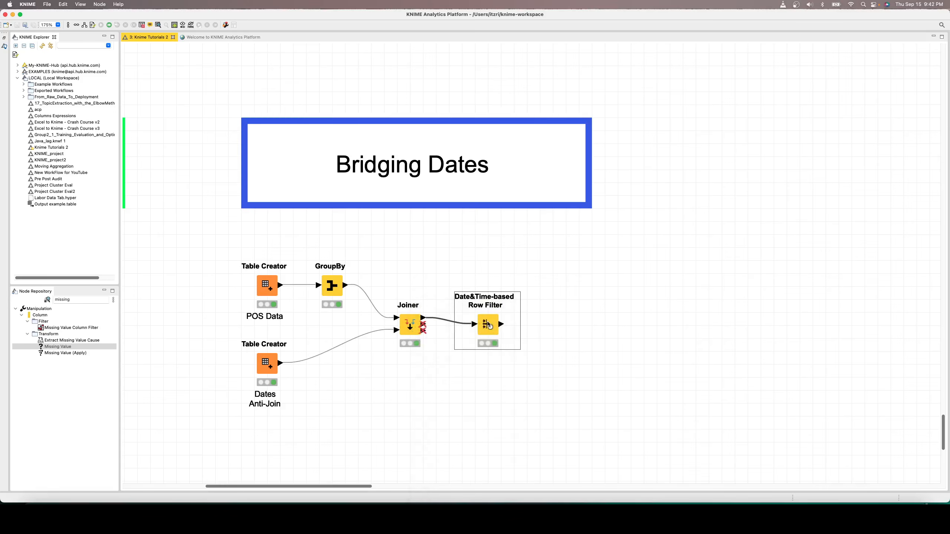
{"action": "right_click", "coordinate": [489, 321]}
{"action": "left_click", "coordinate": [529, 495]}
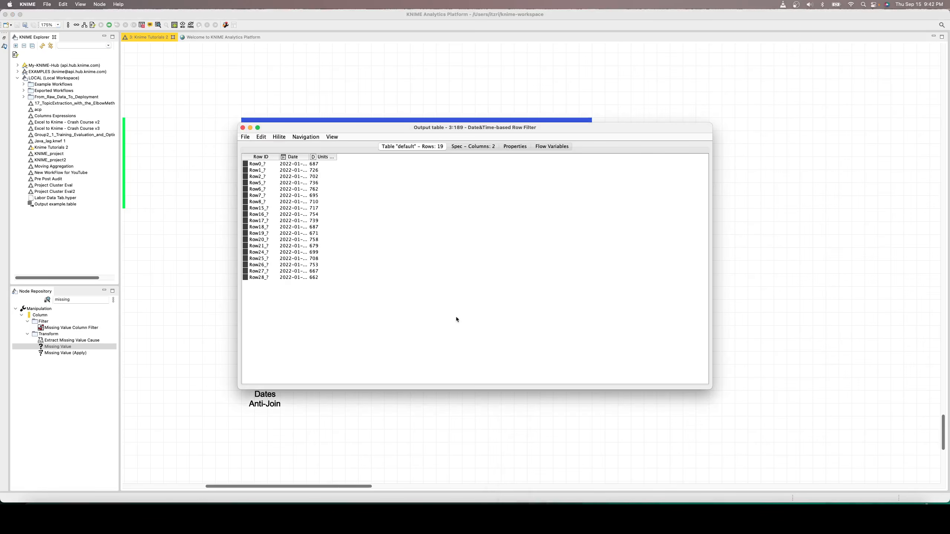
- Increase the output table's font size by three increments
{"action": "left_click", "coordinate": [334, 139]}
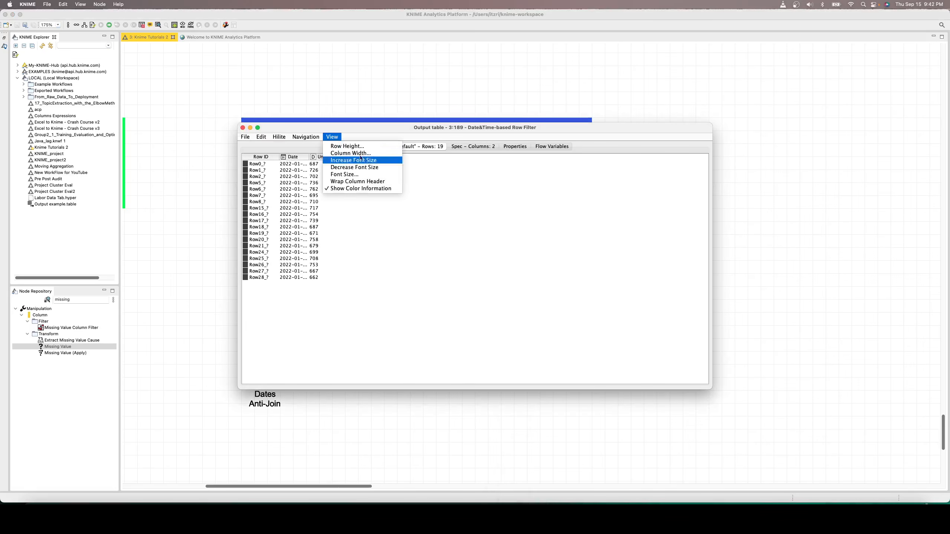
{"action": "left_click", "coordinate": [365, 160]}
{"action": "left_click", "coordinate": [333, 137]}
{"action": "left_click", "coordinate": [352, 160]}
{"action": "left_click", "coordinate": [332, 137]}
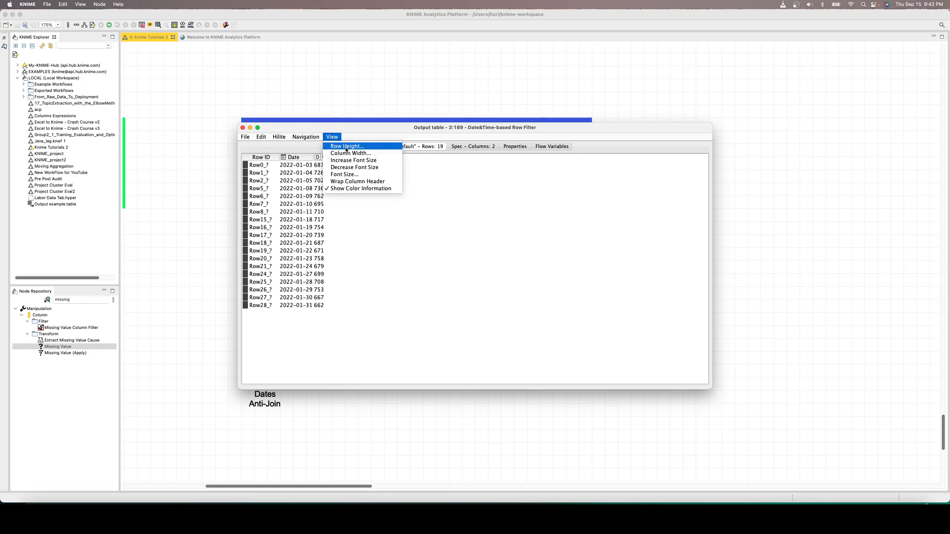
{"action": "left_click", "coordinate": [354, 160]}
- Turn on column header wrapping and widen the Date and Units Sold columns in the output table
{"action": "left_click", "coordinate": [332, 137]}
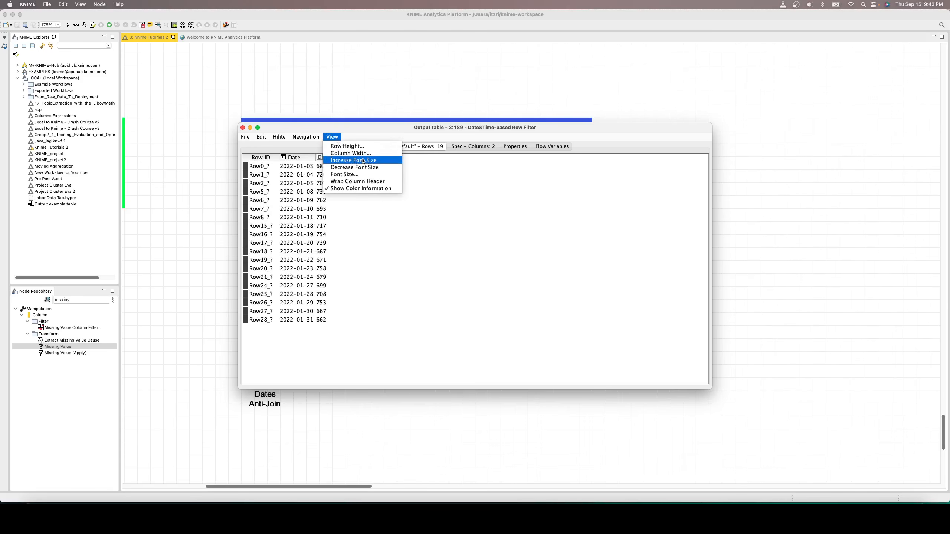
{"action": "left_click", "coordinate": [354, 182]}
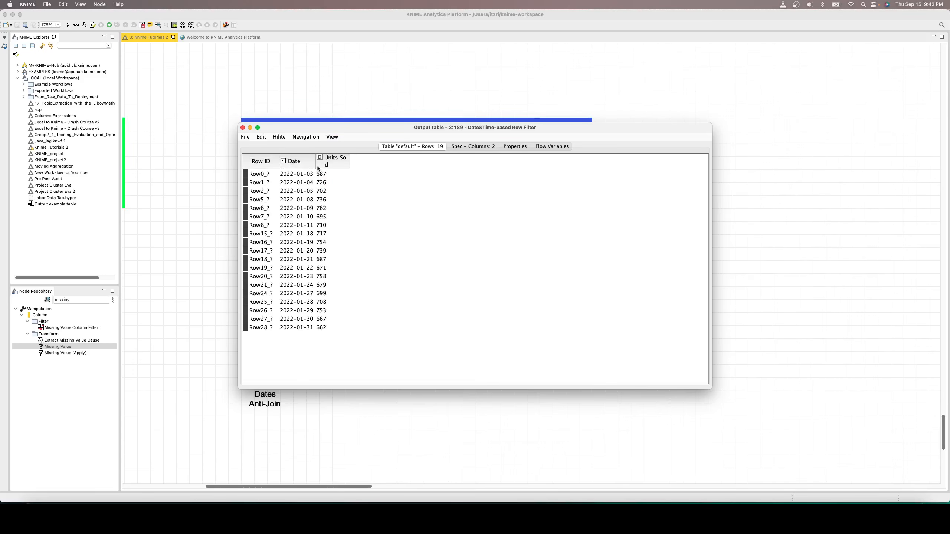
{"action": "left_click_drag", "start_coordinate": [315, 167], "coordinate": [420, 175]}
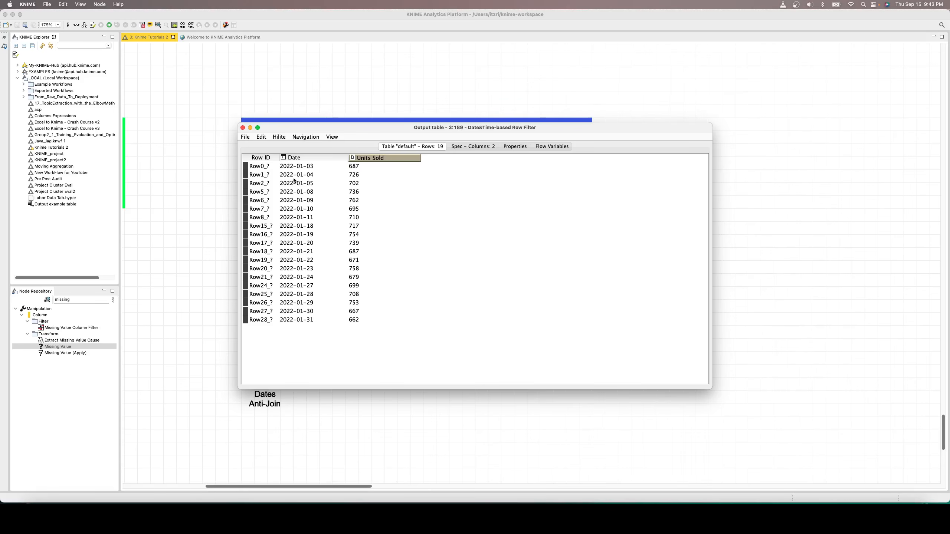
- Select the Date values from 2022-01-03 through 2022-01-31 to review the date range covered
{"action": "left_click", "coordinate": [314, 169]}
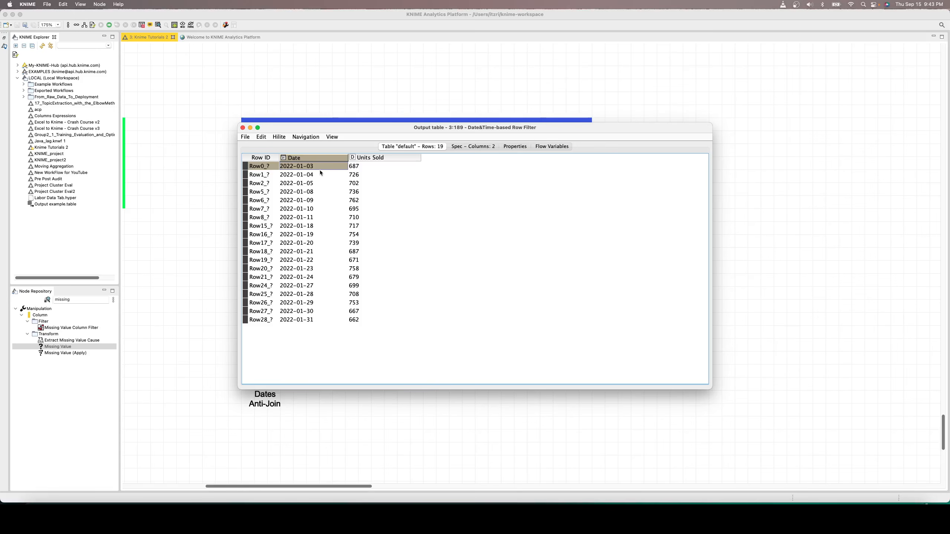
{"action": "left_click", "coordinate": [318, 321], "text": "shift"}
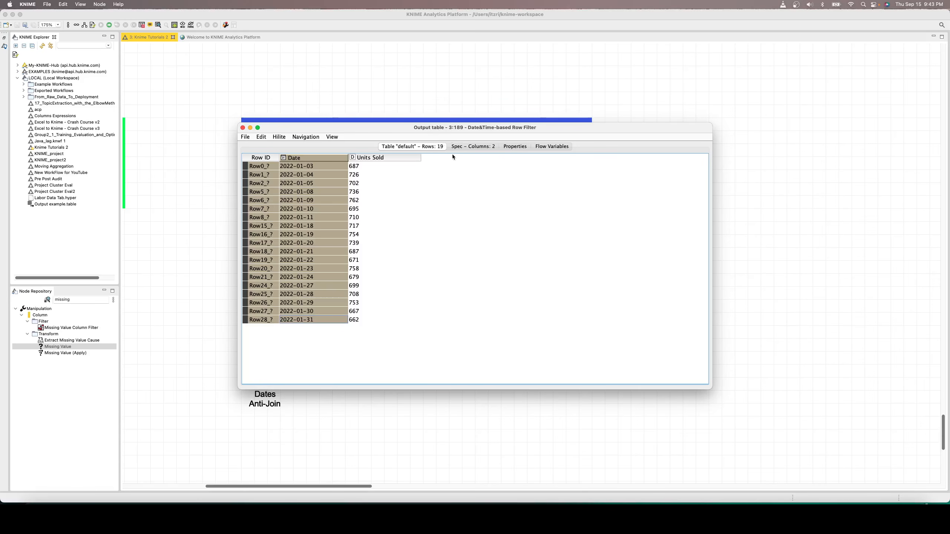
{"action": "left_click", "coordinate": [321, 166]}
- Enlarge the output table's font by two more increments
{"action": "left_click", "coordinate": [330, 137]}
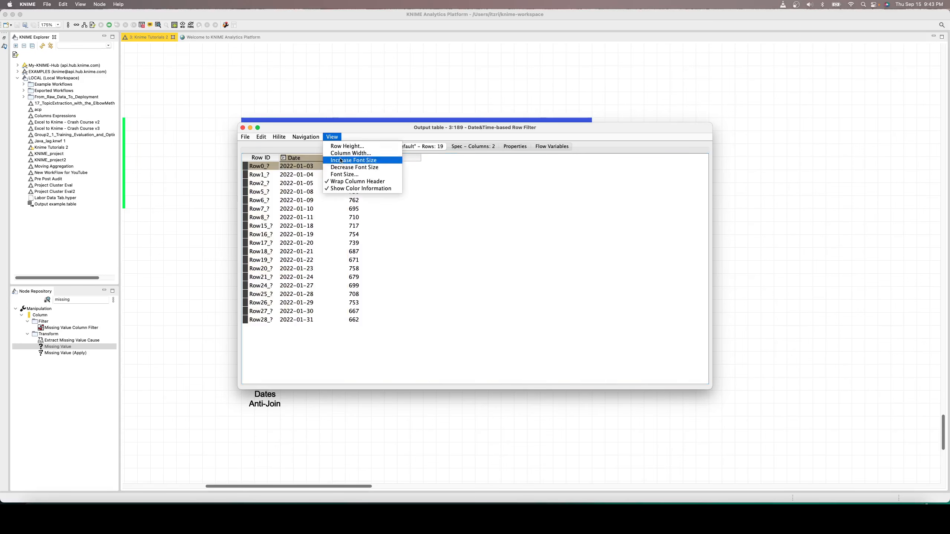
{"action": "left_click", "coordinate": [350, 161]}
{"action": "left_click", "coordinate": [332, 137]}
{"action": "left_click", "coordinate": [348, 161]}
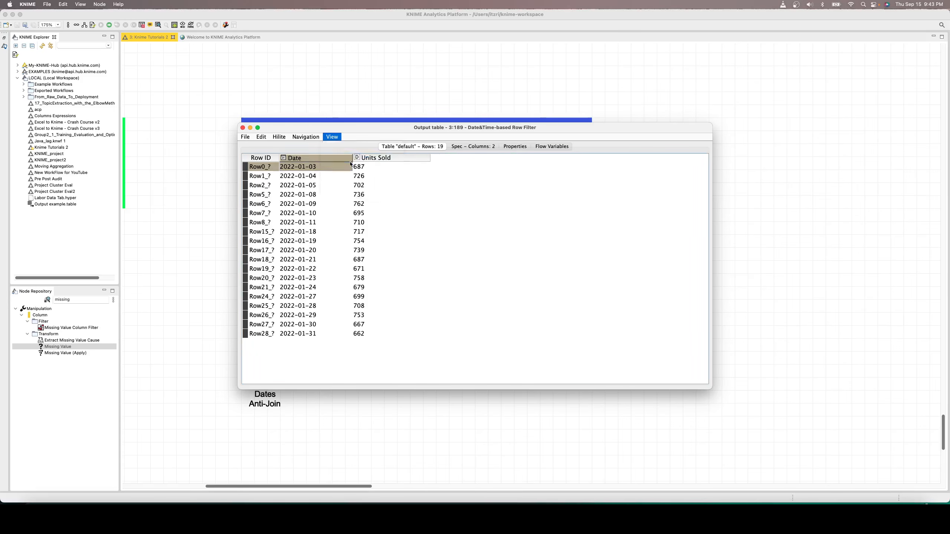
- Examine the Date column for gaps, comparing January 5 with 8, 11 with 18, and 24 with 27
{"action": "left_click_drag", "start_coordinate": [317, 171], "coordinate": [319, 187]}
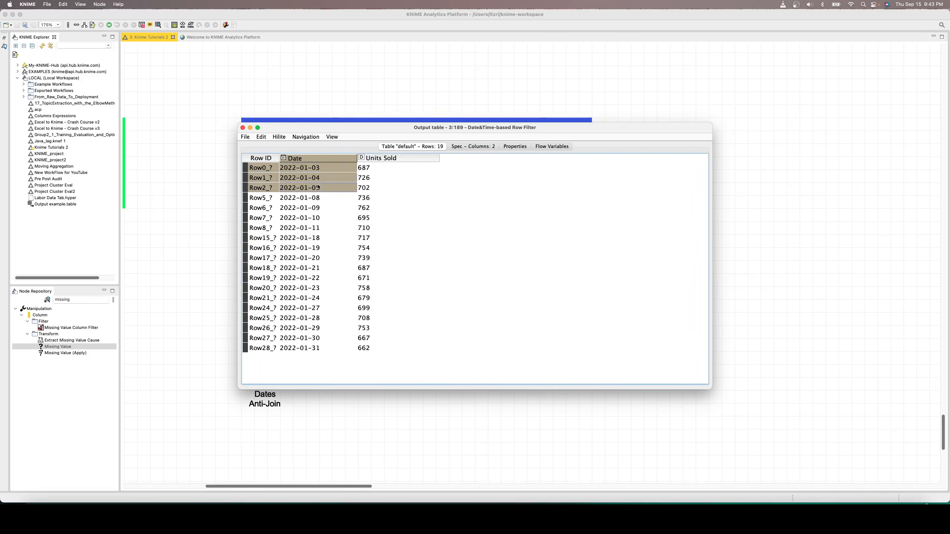
{"action": "left_click", "coordinate": [324, 171]}
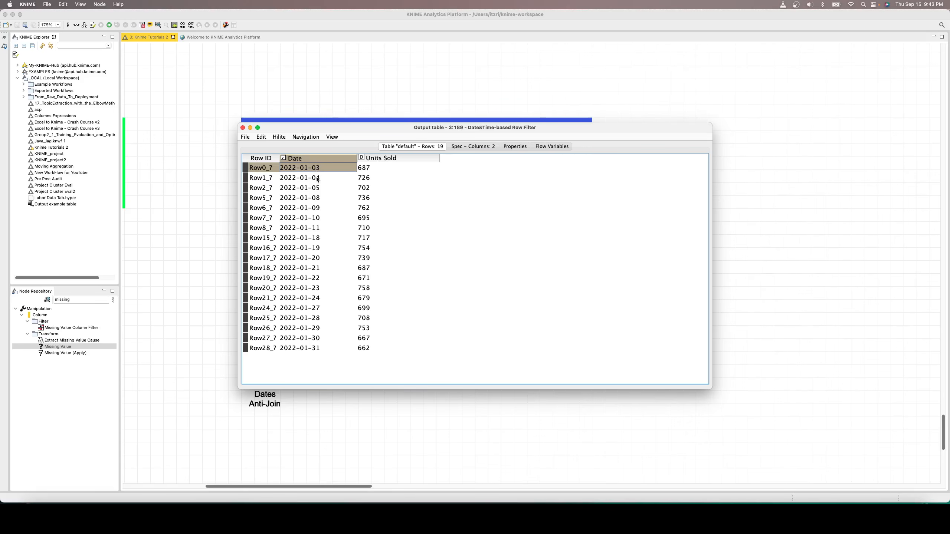
{"action": "left_click_drag", "start_coordinate": [319, 187], "coordinate": [319, 196]}
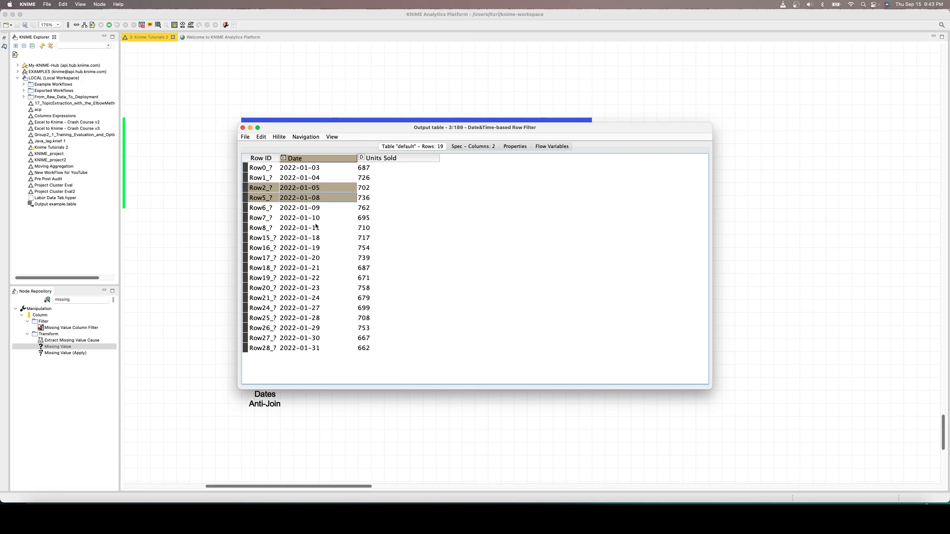
{"action": "left_click_drag", "start_coordinate": [316, 228], "coordinate": [364, 238]}
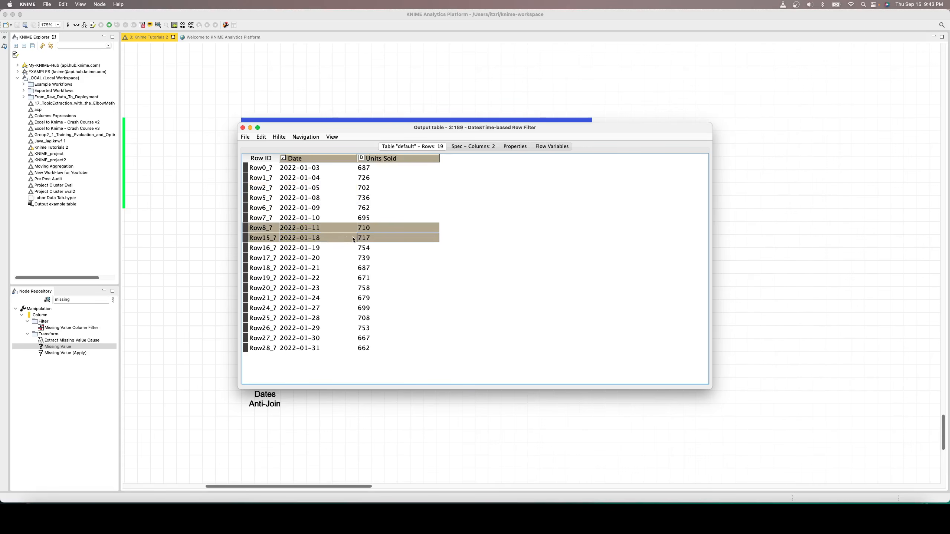
{"action": "left_click", "coordinate": [318, 229]}
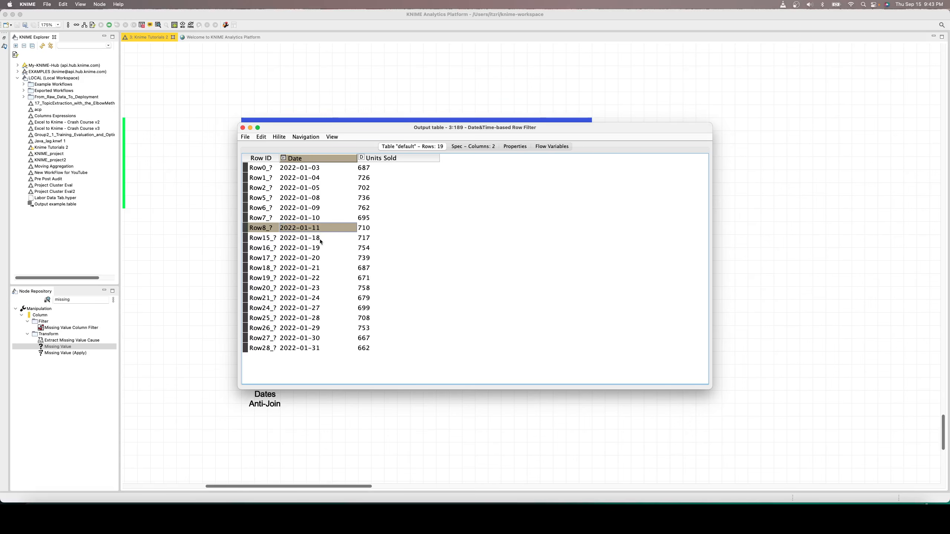
{"action": "left_click_drag", "start_coordinate": [321, 237], "coordinate": [370, 239]}
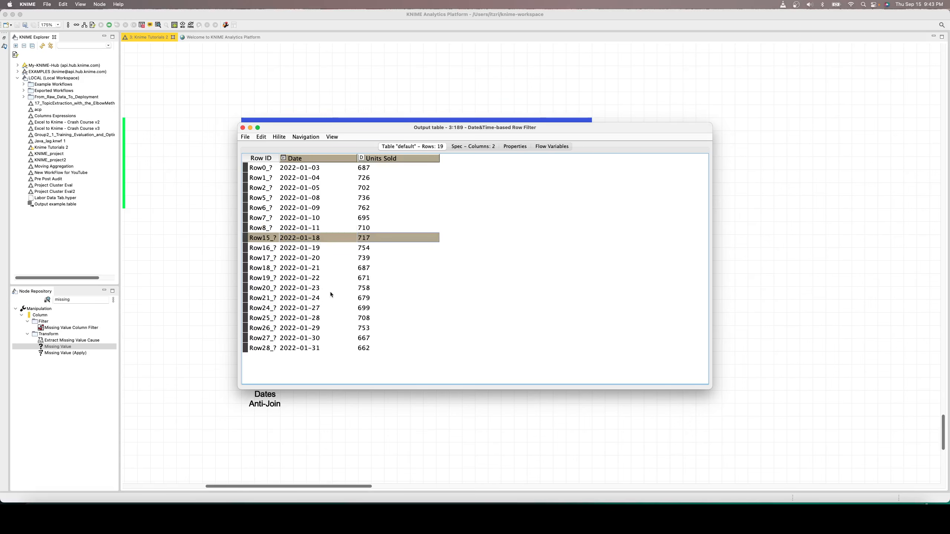
{"action": "mouse_move", "coordinate": [314, 299]}
{"action": "left_mouse_down"}
{"action": "mouse_move", "coordinate": [317, 318]}
{"action": "mouse_move", "coordinate": [320, 310]}
{"action": "left_mouse_up"}
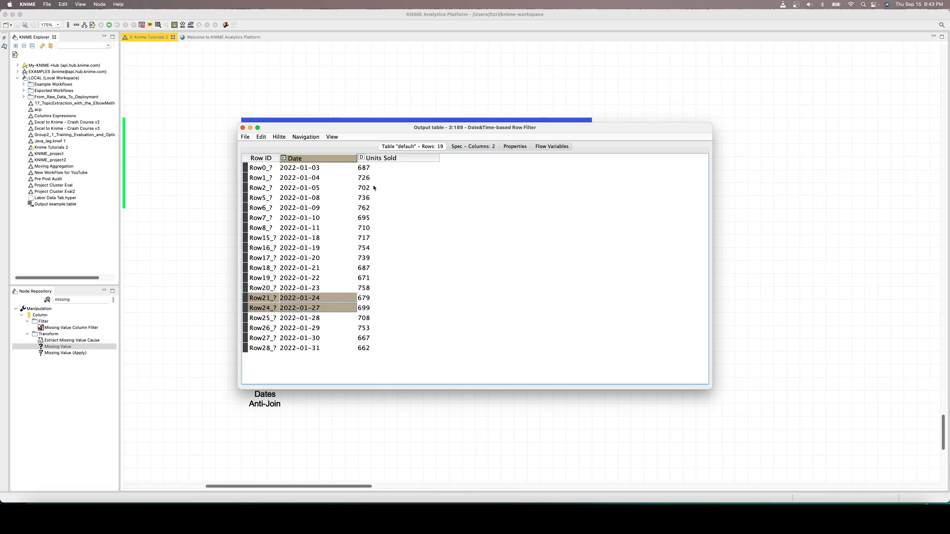
- Review the Units Sold values across all rows of the output table
{"action": "left_click", "coordinate": [371, 169]}
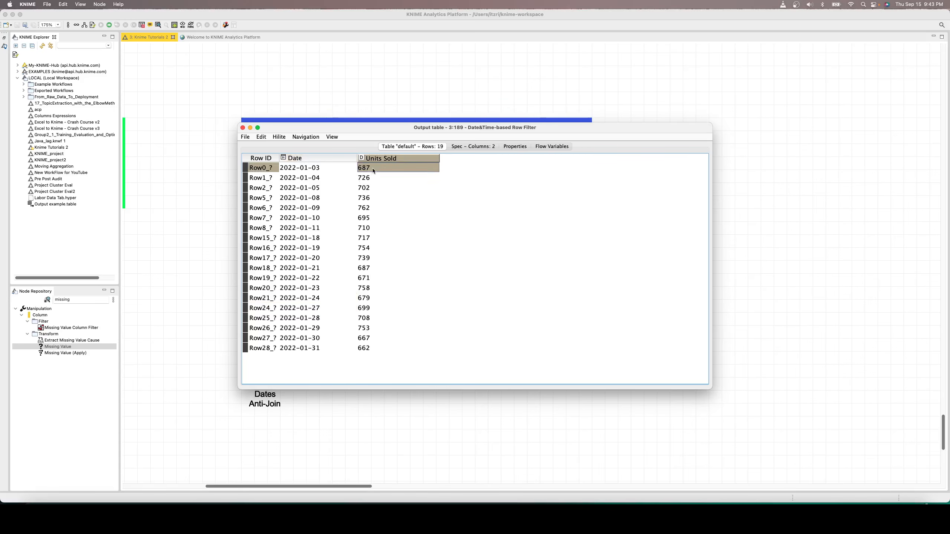
{"action": "left_click_drag", "start_coordinate": [373, 170], "coordinate": [369, 359]}
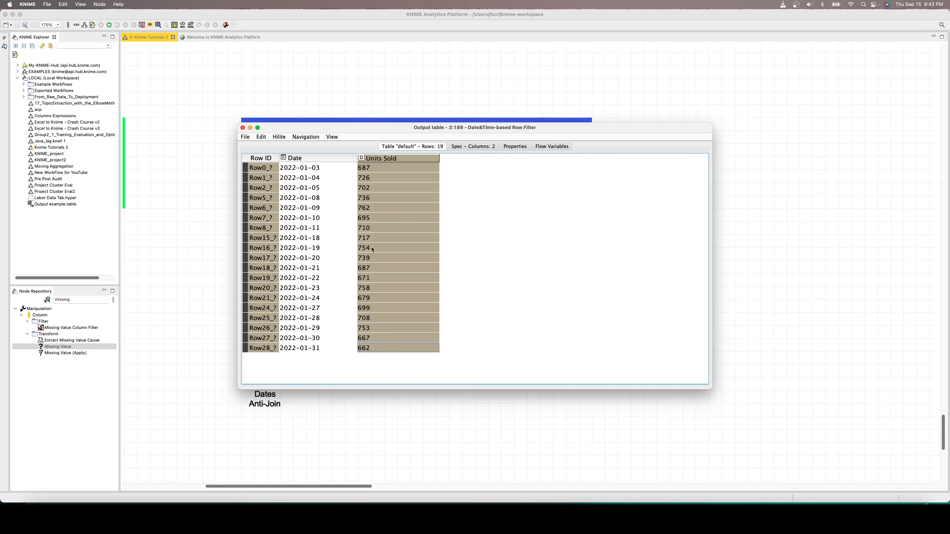
{"action": "left_click", "coordinate": [374, 298]}
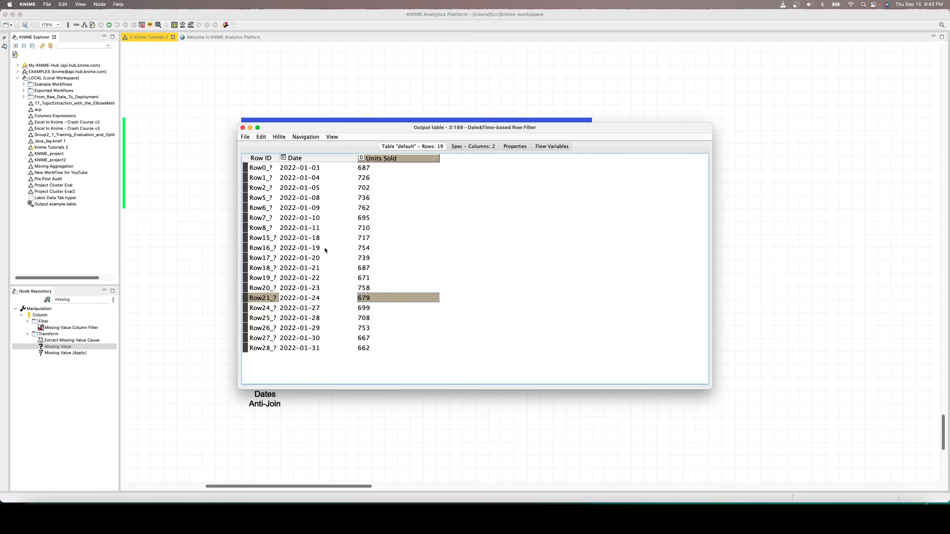
- Compare the January 11 and January 18 rows and the Units Sold value for January 18, and close the output table
{"action": "left_click_drag", "start_coordinate": [317, 237], "coordinate": [318, 230]}
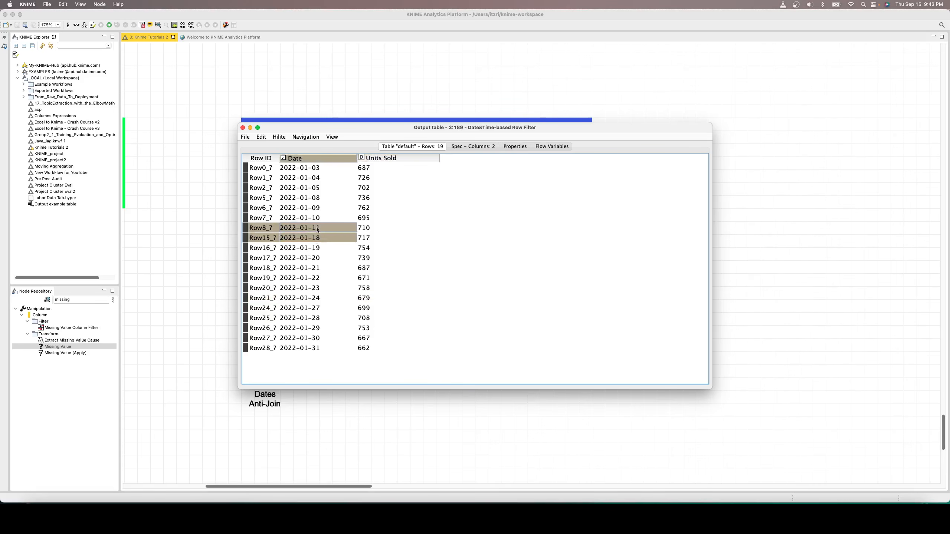
{"action": "left_click", "coordinate": [366, 239]}
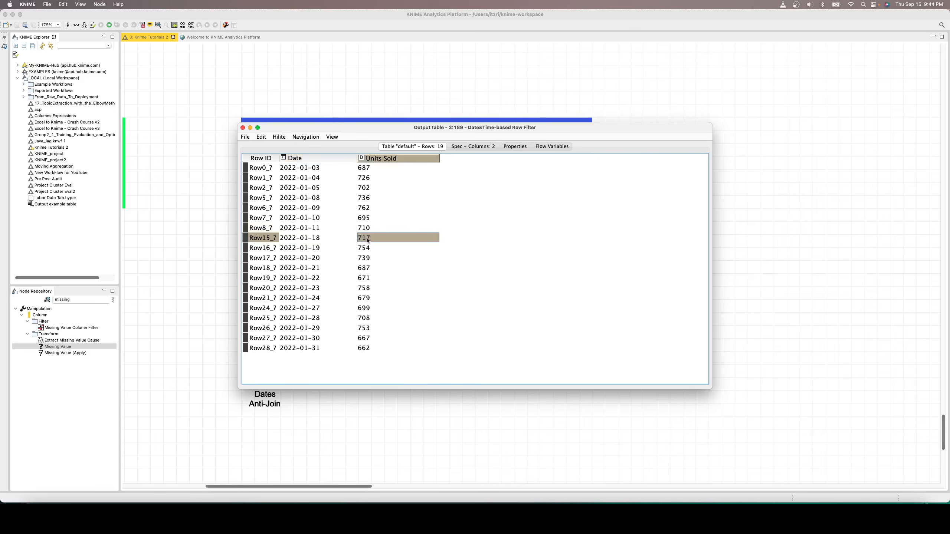
{"action": "mouse_move", "coordinate": [369, 241]}
{"action": "left_mouse_down"}
{"action": "mouse_move", "coordinate": [377, 188]}
{"action": "mouse_move", "coordinate": [368, 238]}
{"action": "left_mouse_up"}
{"action": "left_click", "coordinate": [242, 128]}
- Search the node repository for "Date&" and add a Create Date&Time Range node to the workflow above the Joiner
{"action": "left_click", "coordinate": [92, 299]}
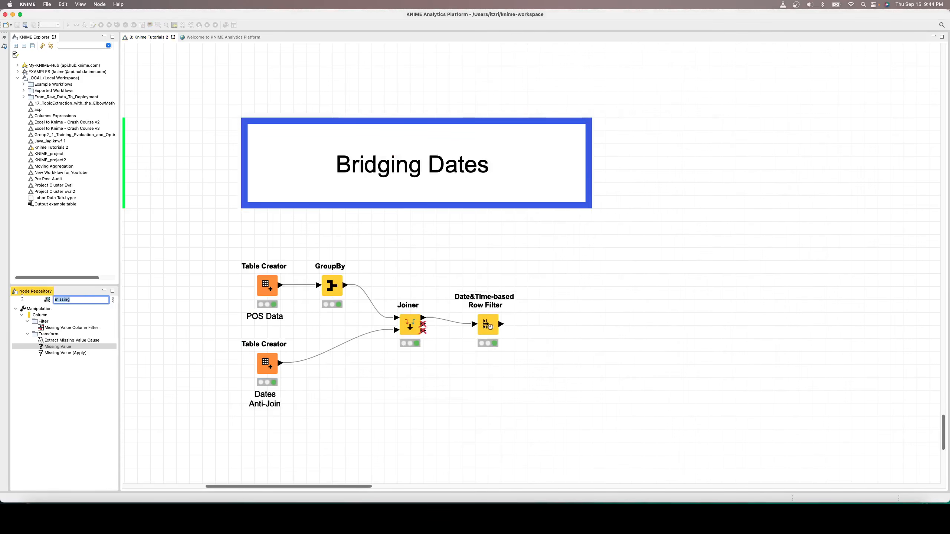
{"action": "type", "text": "Date"}
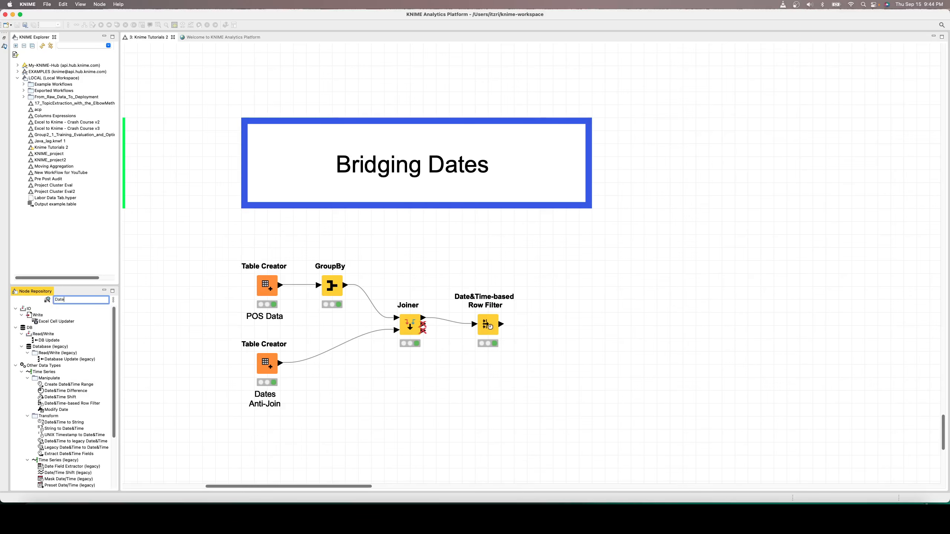
{"action": "type", "text": "&"}
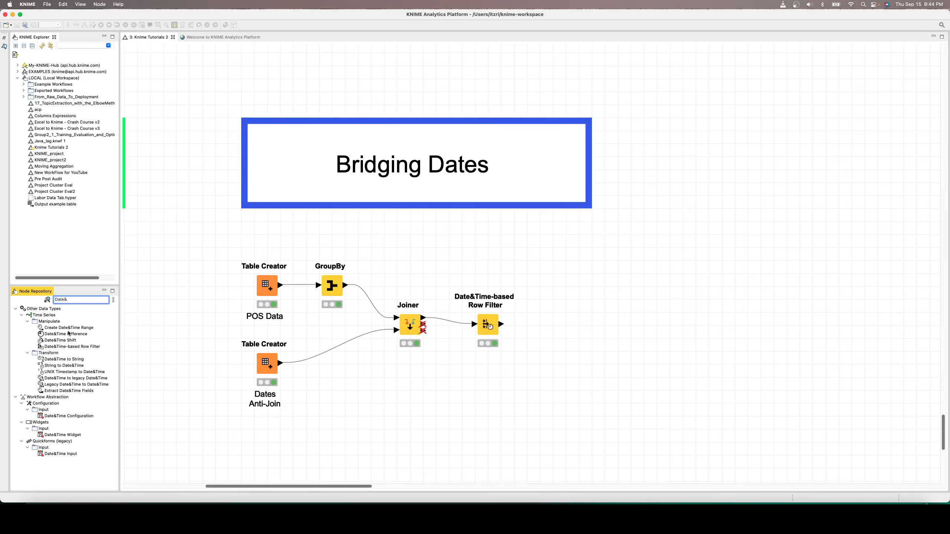
{"action": "left_click", "coordinate": [97, 326]}
{"action": "left_click_drag", "start_coordinate": [97, 325], "coordinate": [434, 233]}
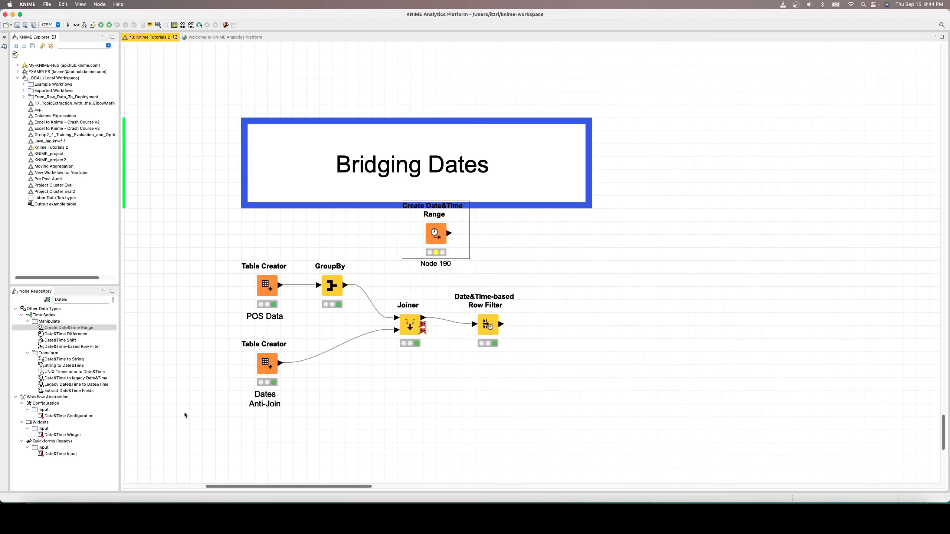
- Move the existing five connected nodes down and place the Create Date&Time Range node above the Date&Time-based Row Filter
{"action": "left_click_drag", "start_coordinate": [184, 415], "coordinate": [587, 295]}
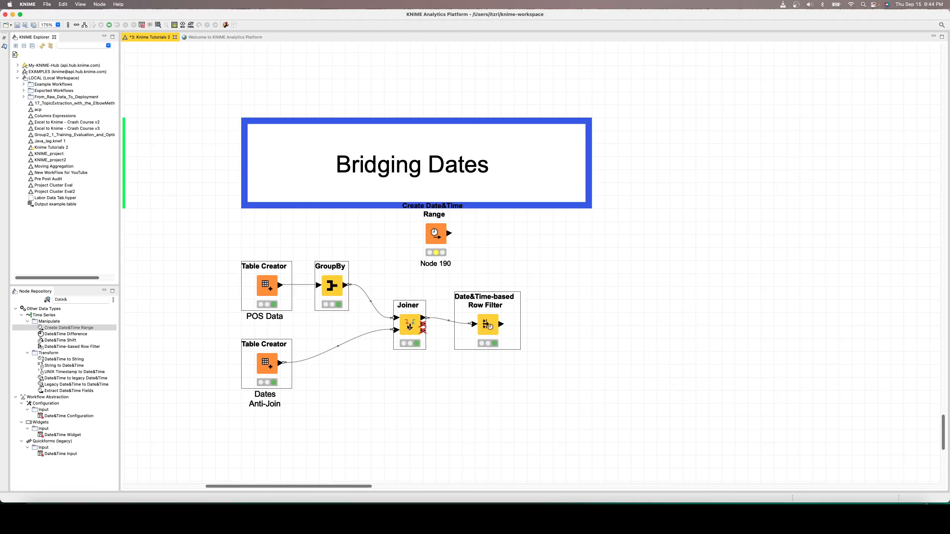
{"action": "left_click_drag", "start_coordinate": [412, 322], "coordinate": [404, 358]}
{"action": "left_click", "coordinate": [474, 298]}
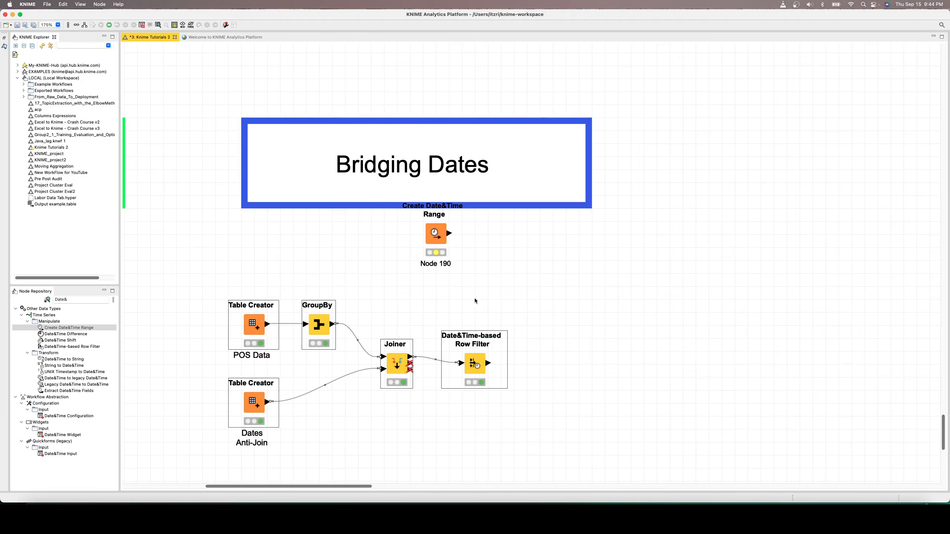
{"action": "left_click_drag", "start_coordinate": [438, 239], "coordinate": [463, 263]}
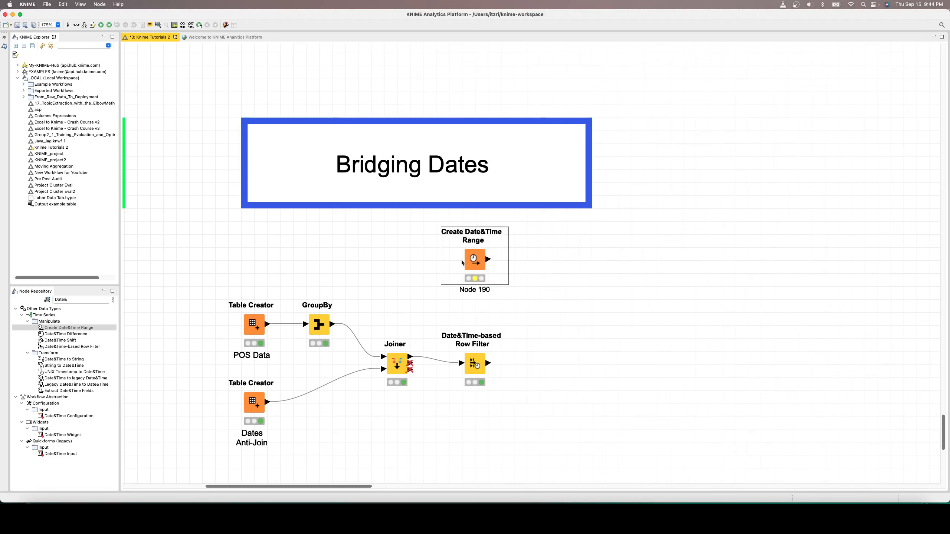
- Label the Create Date&Time Range node "Dates for Jan 22" with font size 13
{"action": "double_click", "coordinate": [468, 291]}
{"action": "type", "text": "Dat"}
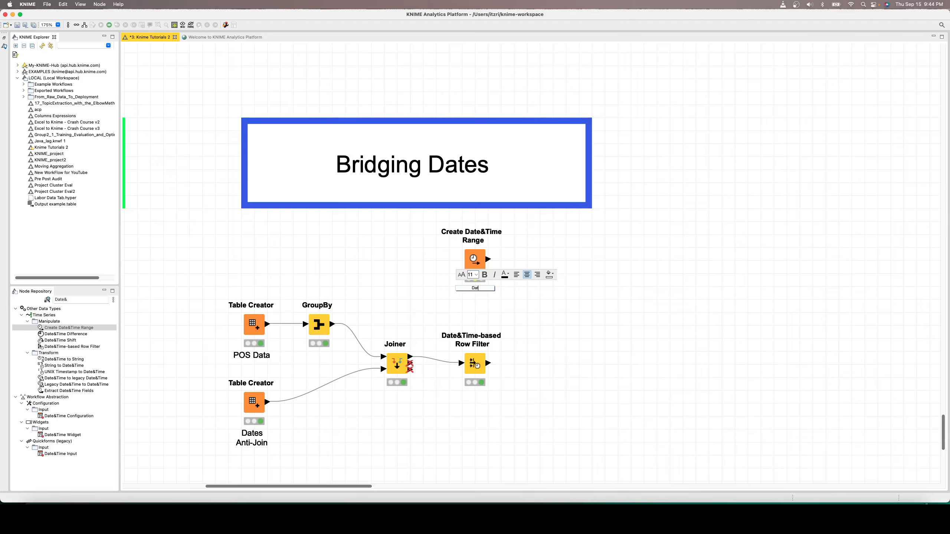
{"action": "type", "text": "es fpr"}
{"action": "key", "text": "BackSpace"}
{"action": "type", "text": "or Jan 22"}
{"action": "key", "text": "Return"}
{"action": "key", "text": "super+a"}
{"action": "left_click", "coordinate": [475, 275]}
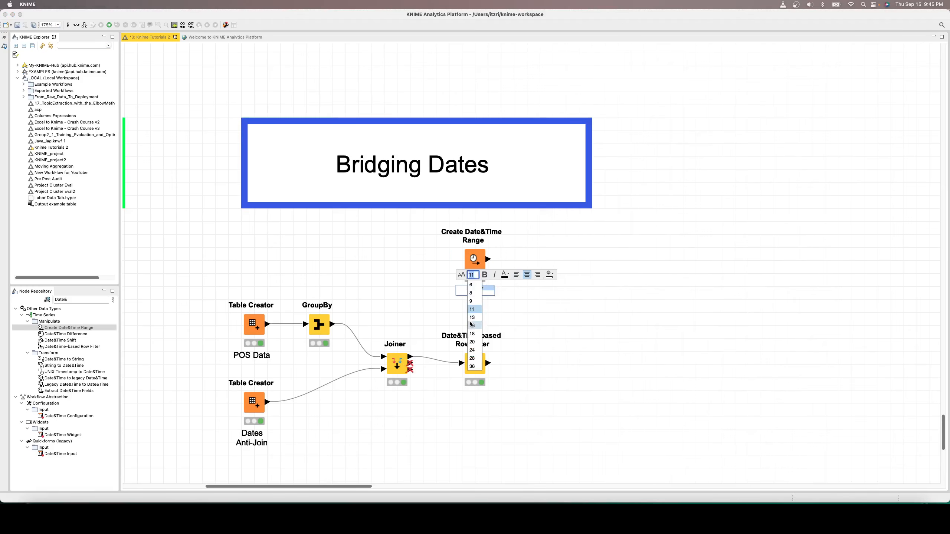
{"action": "left_click", "coordinate": [472, 317]}
{"action": "left_click", "coordinate": [539, 340]}
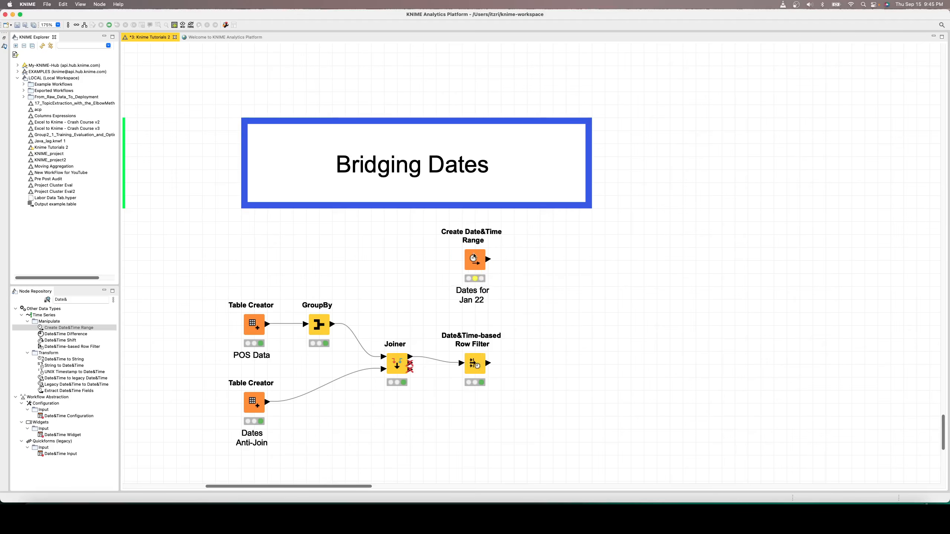
- Configure the Create Date&Time Range node with output type Date and name the new column "Date"
{"action": "left_click", "coordinate": [475, 263]}
{"action": "double_click", "coordinate": [474, 263]}
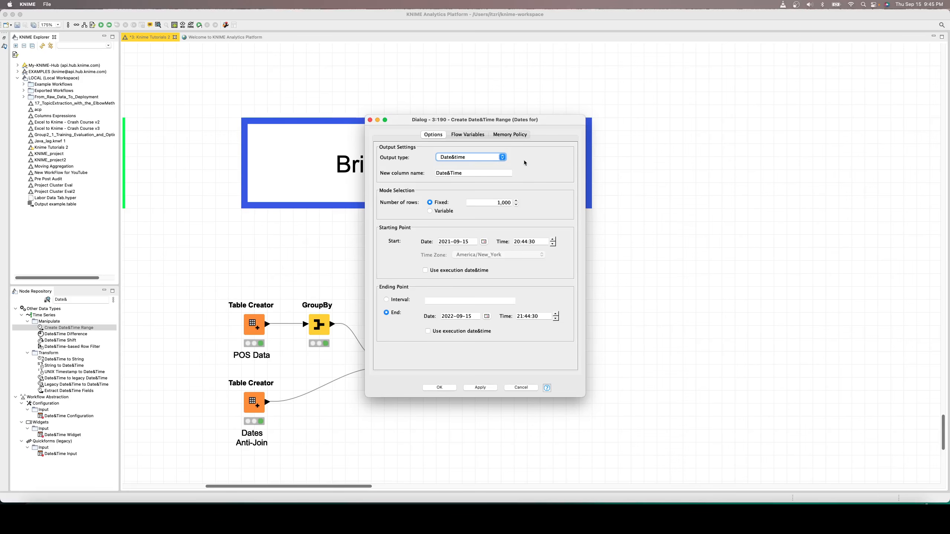
{"action": "left_click", "coordinate": [487, 161]}
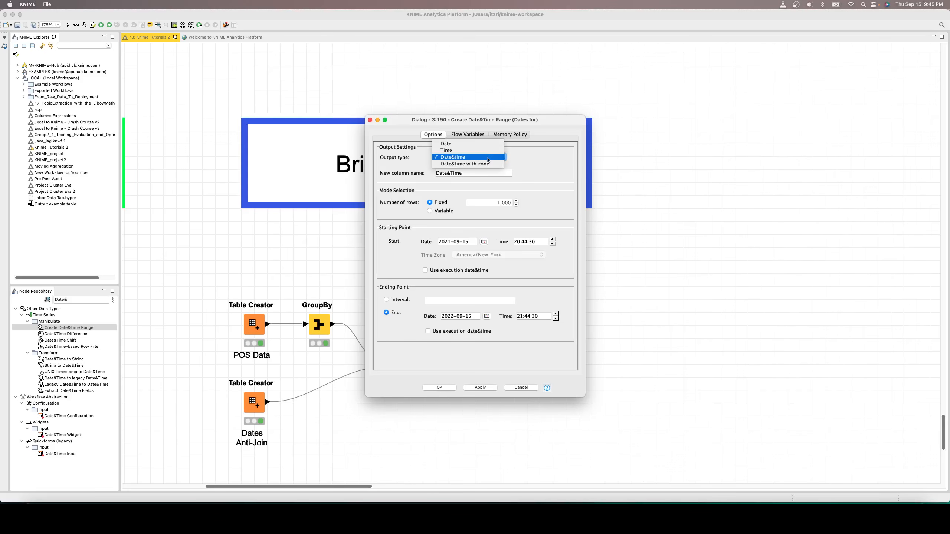
{"action": "left_click", "coordinate": [452, 146]}
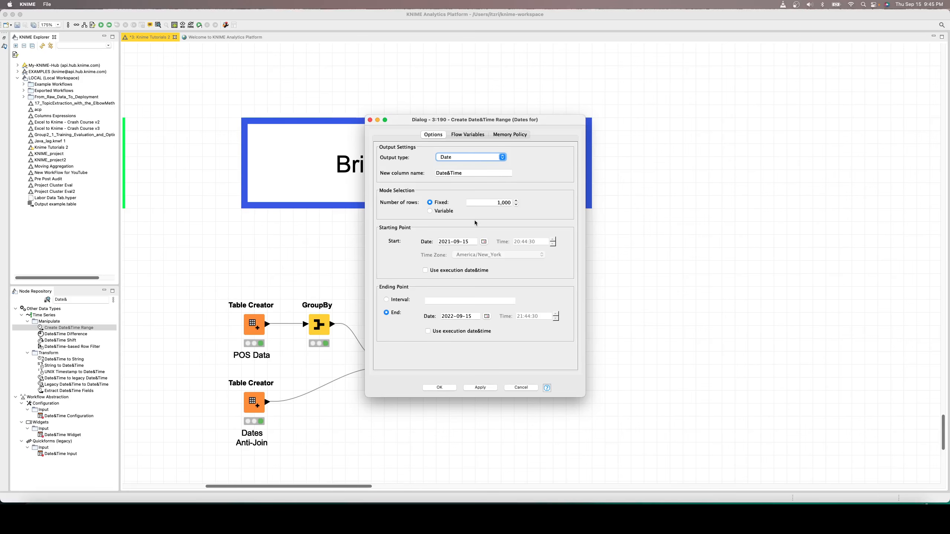
{"action": "left_click", "coordinate": [479, 175]}
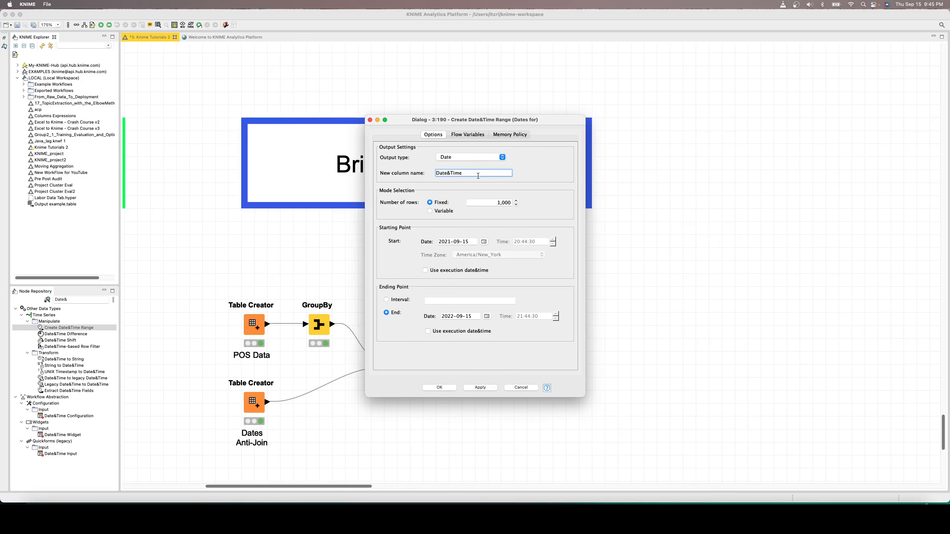
{"action": "key", "text": "shift+Left"}
{"action": "key", "text": "shift+Left"}
{"action": "key", "text": "shift+Left"}
{"action": "key", "text": "shift+Left"}
{"action": "key", "text": "shift+Left"}
{"action": "key", "text": "BackSpace"}
- Compare the Fixed and Variable options for the number of rows and choose Variable
{"action": "left_click", "coordinate": [430, 211]}
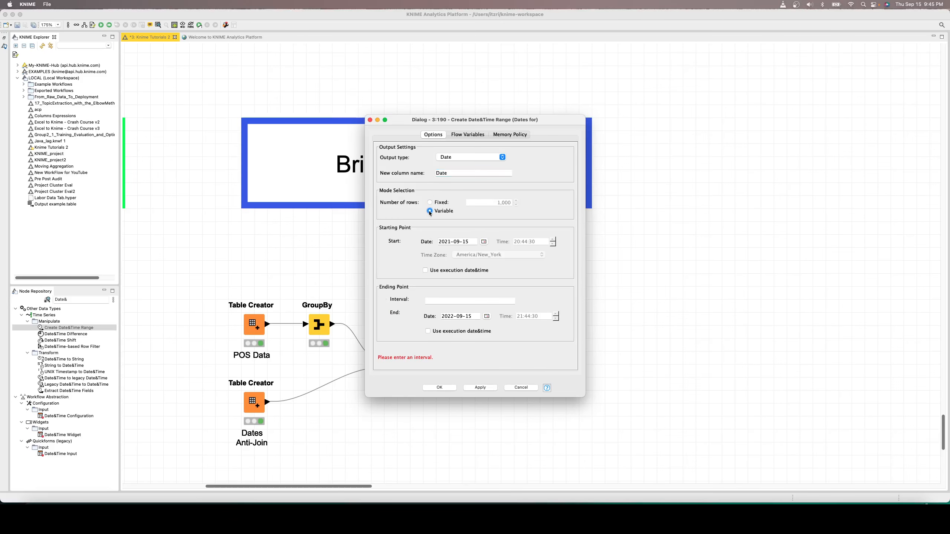
{"action": "left_click", "coordinate": [430, 202]}
{"action": "left_click_drag", "start_coordinate": [494, 203], "coordinate": [524, 204]}
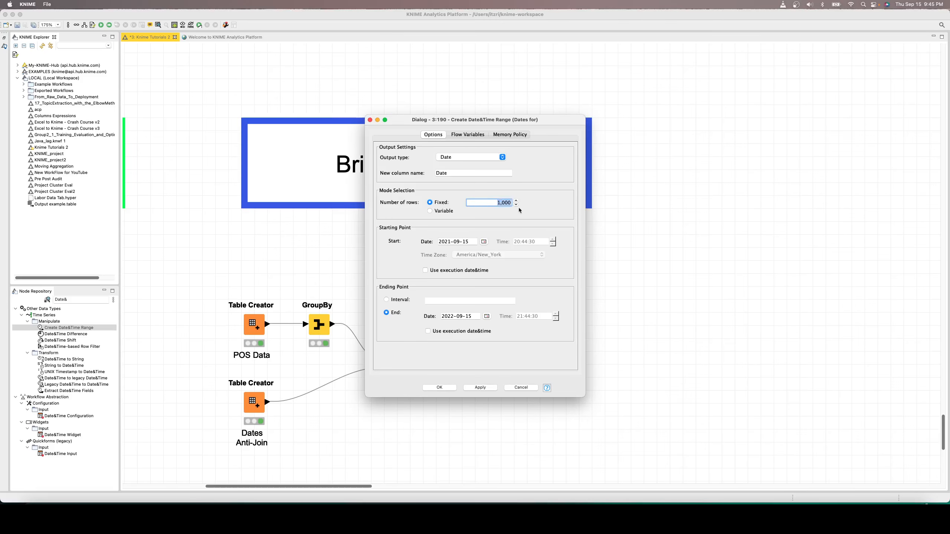
{"action": "left_click", "coordinate": [431, 212]}
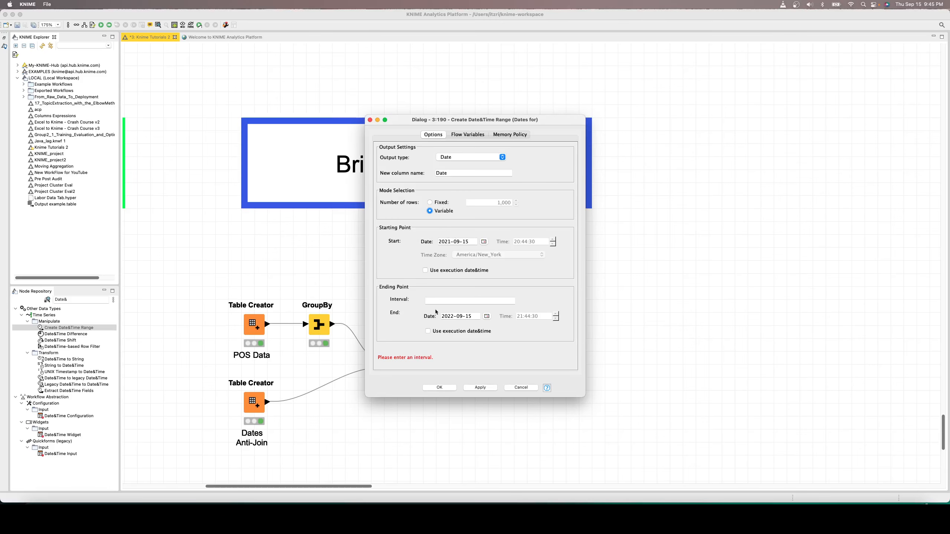
- Set the starting point date of the range to 2022-01-01
{"action": "left_click", "coordinate": [484, 242]}
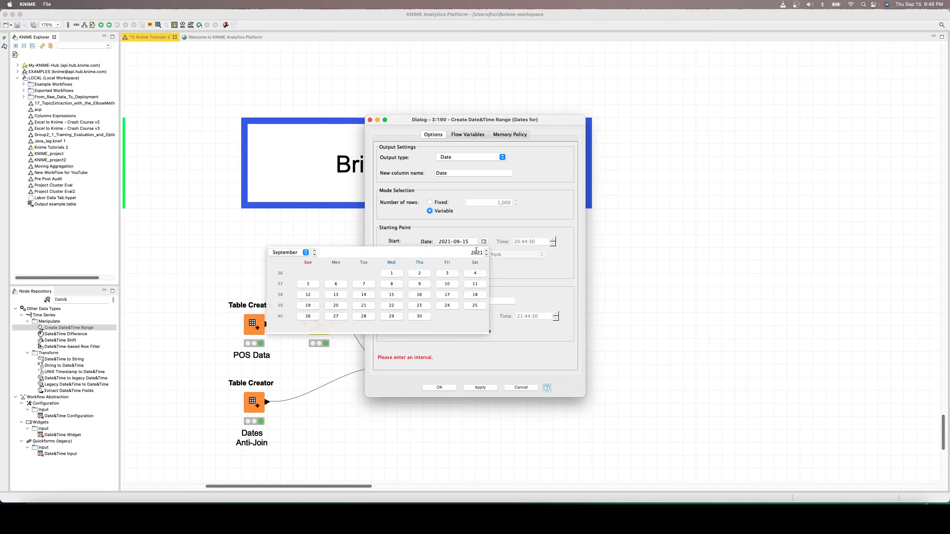
{"action": "left_click", "coordinate": [315, 252]}
{"action": "left_click", "coordinate": [314, 251]}
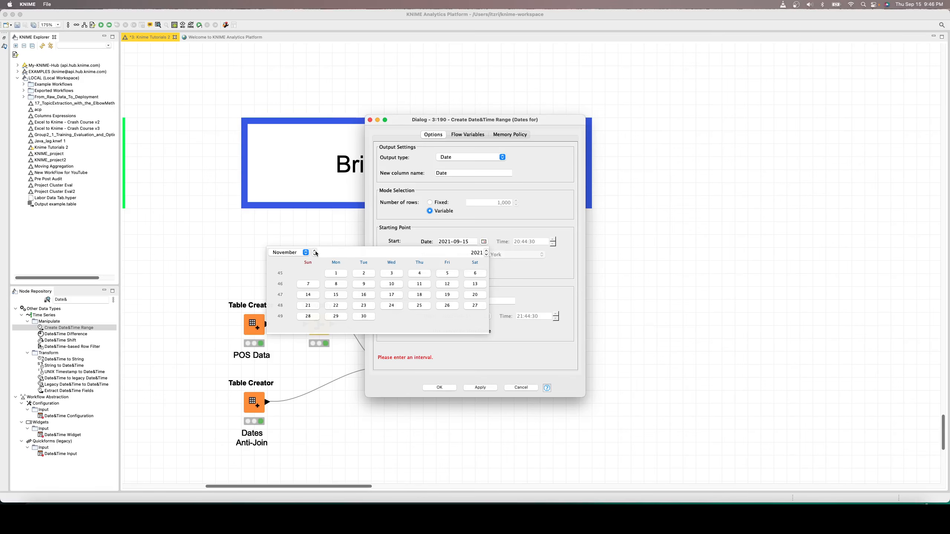
{"action": "left_click", "coordinate": [314, 252]}
{"action": "left_click", "coordinate": [315, 251]}
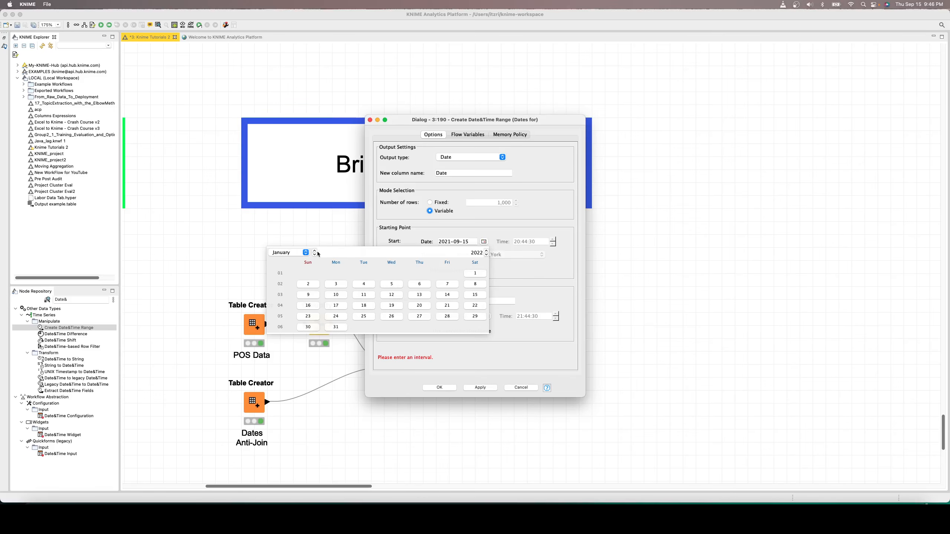
{"action": "left_click", "coordinate": [475, 273]}
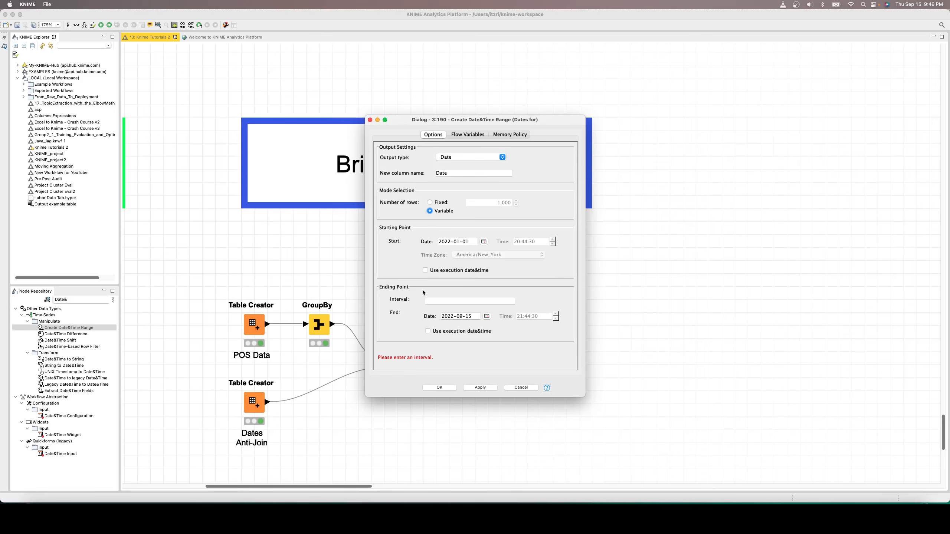
- Set the ending point date to 2022-01-31 and the interval to 1d
{"action": "left_click", "coordinate": [487, 317]}
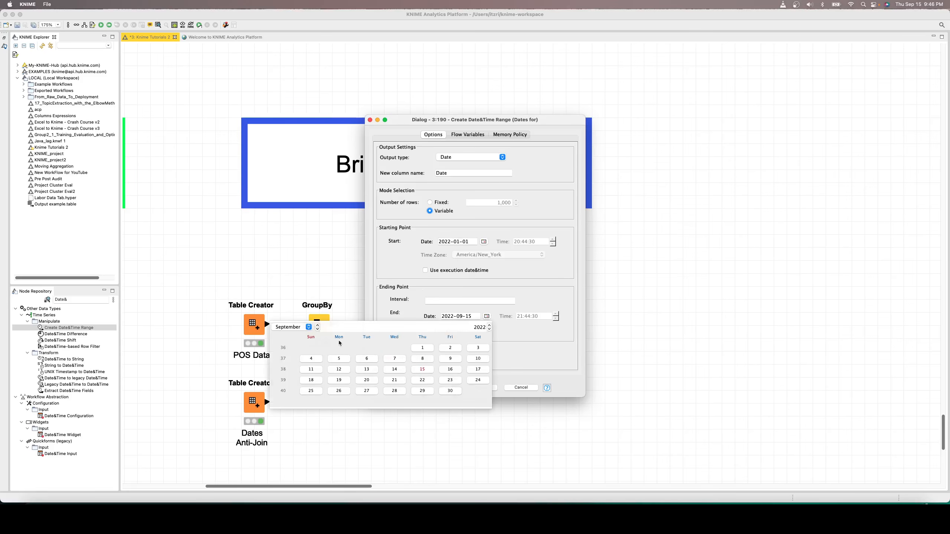
{"action": "left_click", "coordinate": [309, 327]}
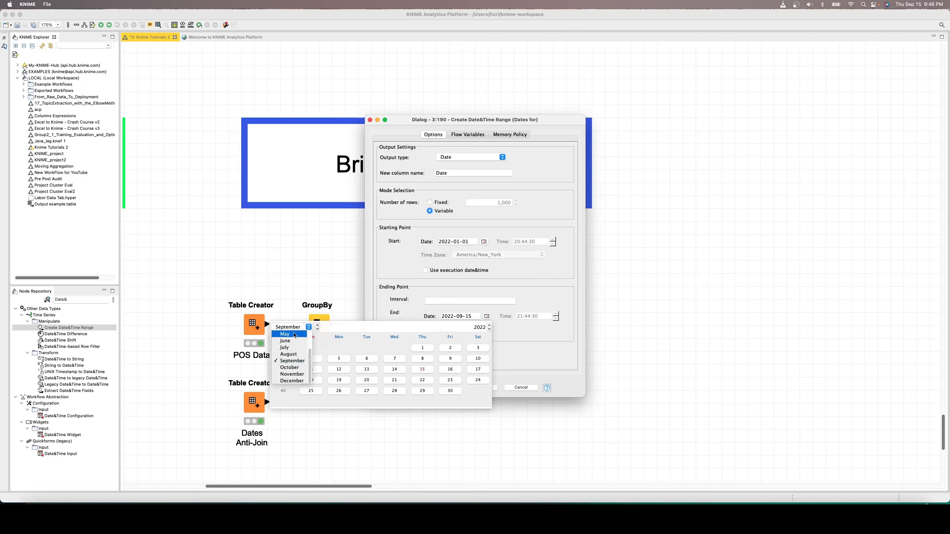
{"action": "left_click", "coordinate": [288, 335]}
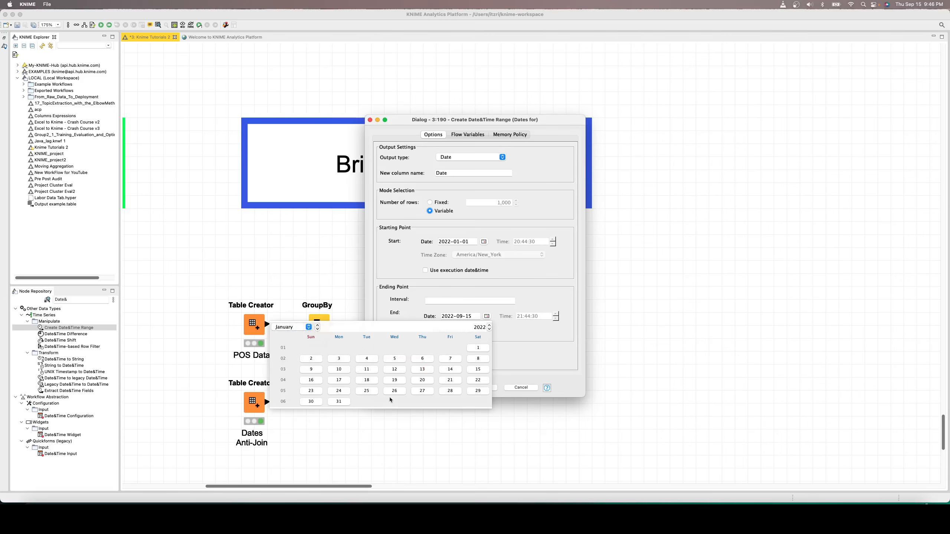
{"action": "left_click", "coordinate": [339, 401]}
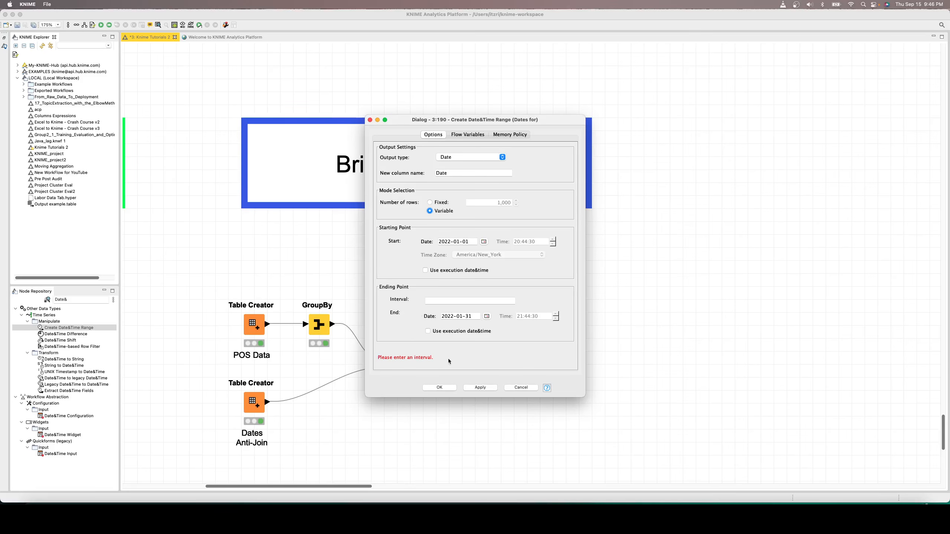
{"action": "left_click", "coordinate": [438, 302]}
{"action": "type", "text": "1d"}
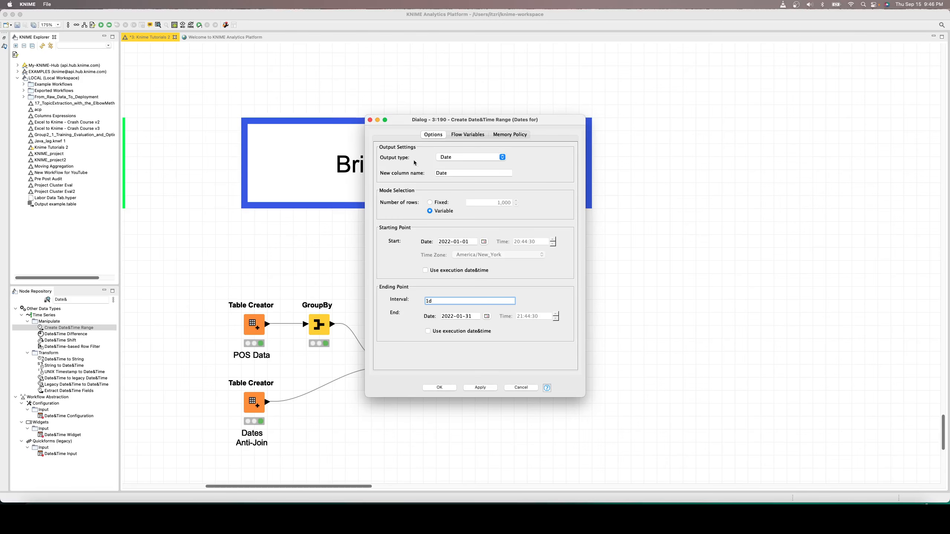
- Recheck the column name and the start and end dates, accept the configuration and execute the node
{"action": "left_click_drag", "start_coordinate": [457, 175], "coordinate": [403, 176]}
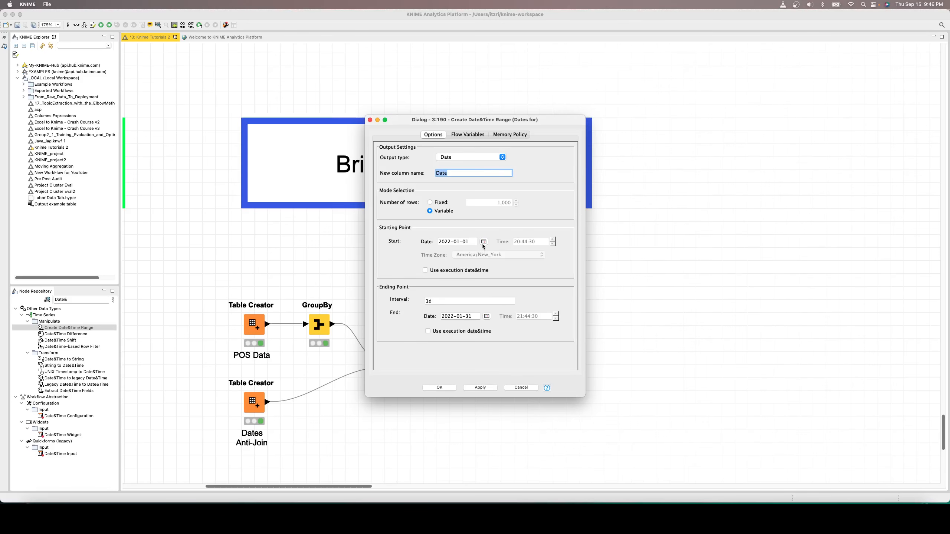
{"action": "left_click_drag", "start_coordinate": [474, 242], "coordinate": [440, 241]}
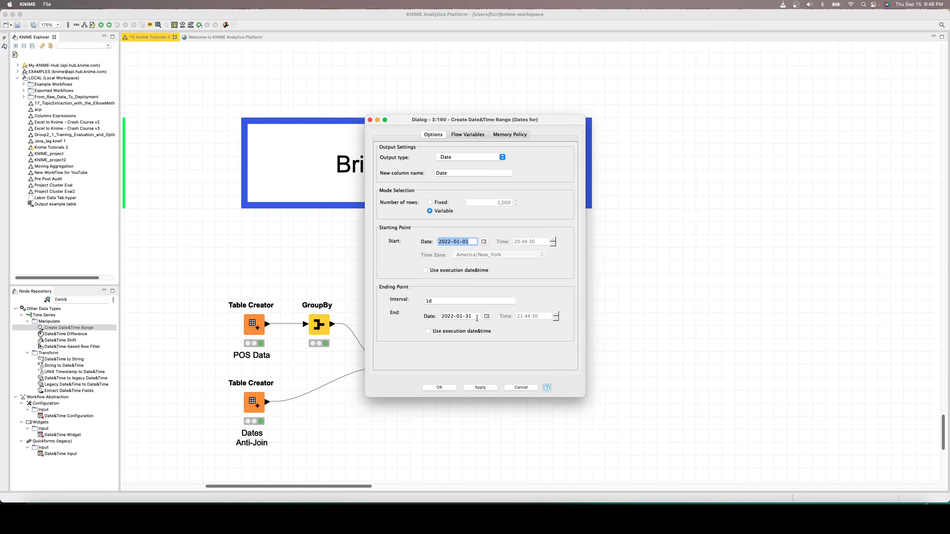
{"action": "left_click_drag", "start_coordinate": [478, 317], "coordinate": [429, 318]}
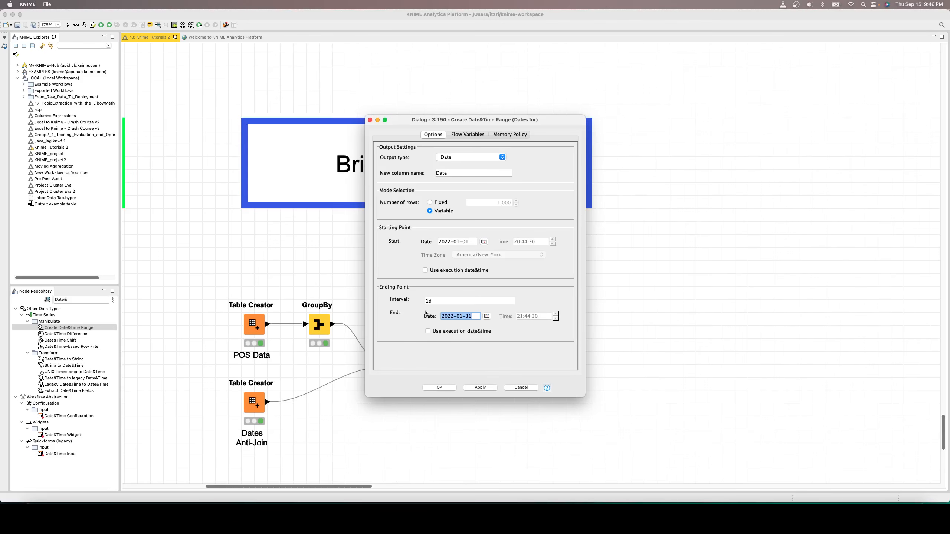
{"action": "key", "text": "Right"}
{"action": "left_click", "coordinate": [440, 388]}
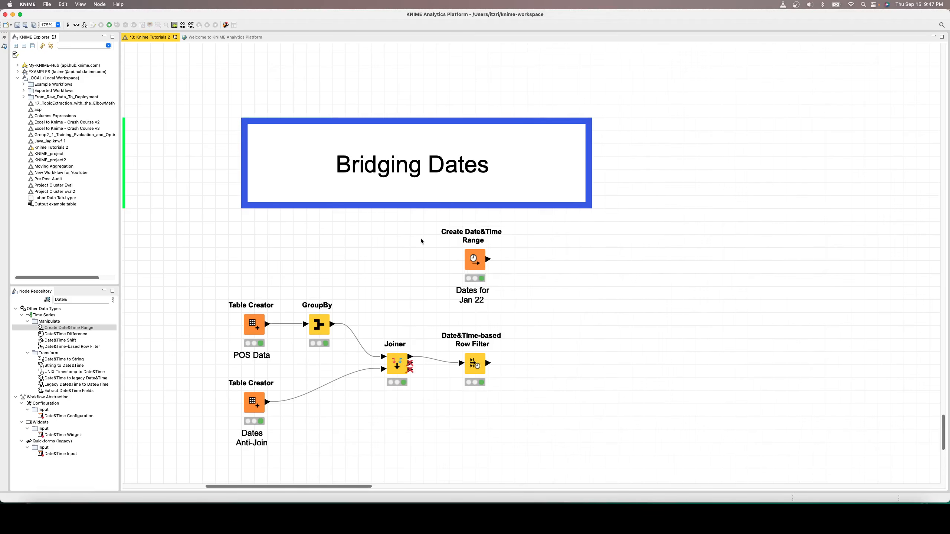
- Open the output table of the Create Date&Time Range node
{"action": "left_click_drag", "start_coordinate": [426, 229], "coordinate": [527, 285]}
{"action": "right_click", "coordinate": [477, 263]}
{"action": "left_click", "coordinate": [523, 438]}
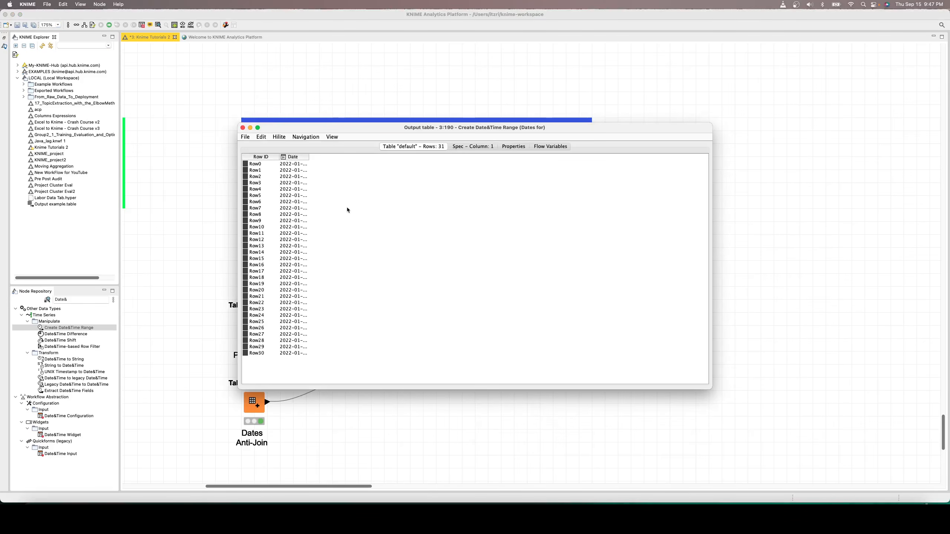
- Increase the font size of the Create Date&Time Range output table several times so the full dates are readable
{"action": "left_click", "coordinate": [332, 136]}
{"action": "left_click", "coordinate": [353, 160]}
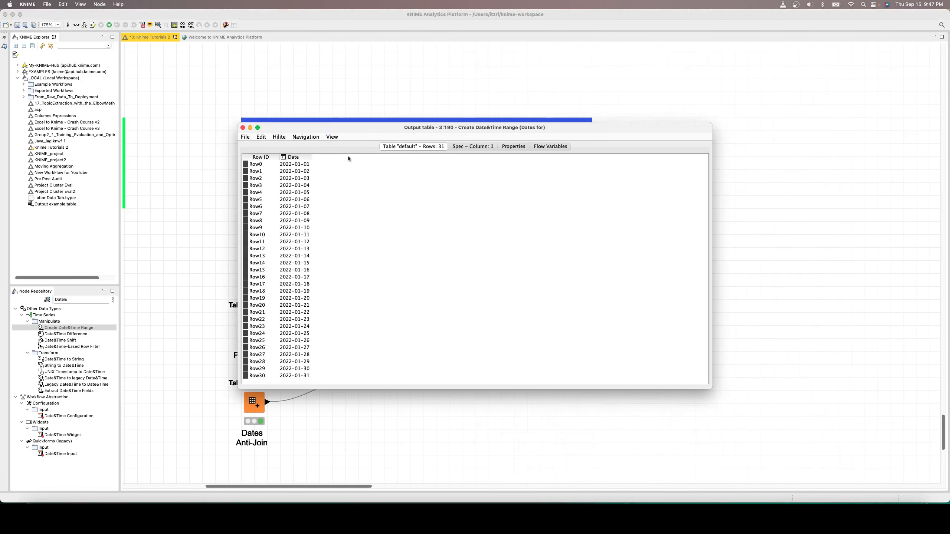
{"action": "left_click", "coordinate": [333, 137]}
{"action": "left_click", "coordinate": [353, 160]}
{"action": "left_click", "coordinate": [331, 136]}
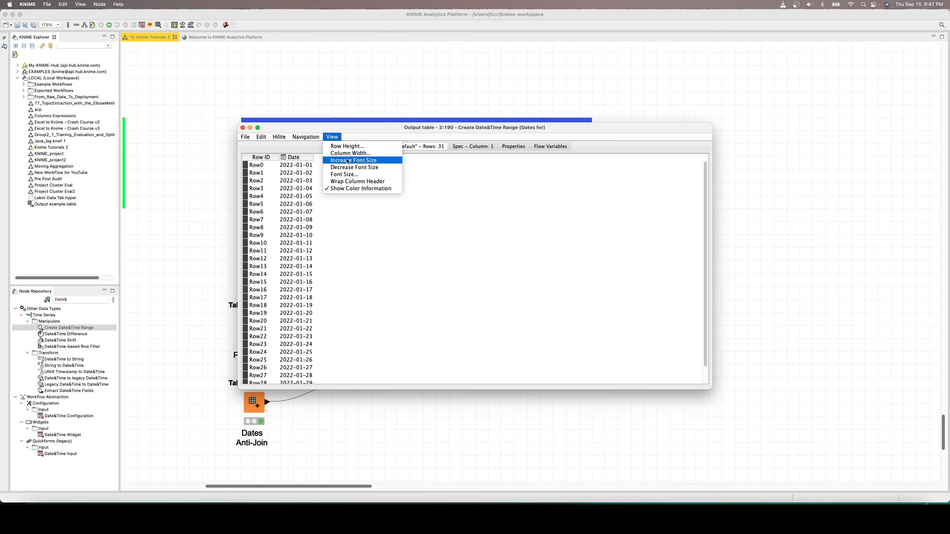
{"action": "left_click", "coordinate": [353, 160]}
{"action": "left_click", "coordinate": [329, 137]}
{"action": "left_click", "coordinate": [352, 161]}
{"action": "left_click", "coordinate": [332, 137]}
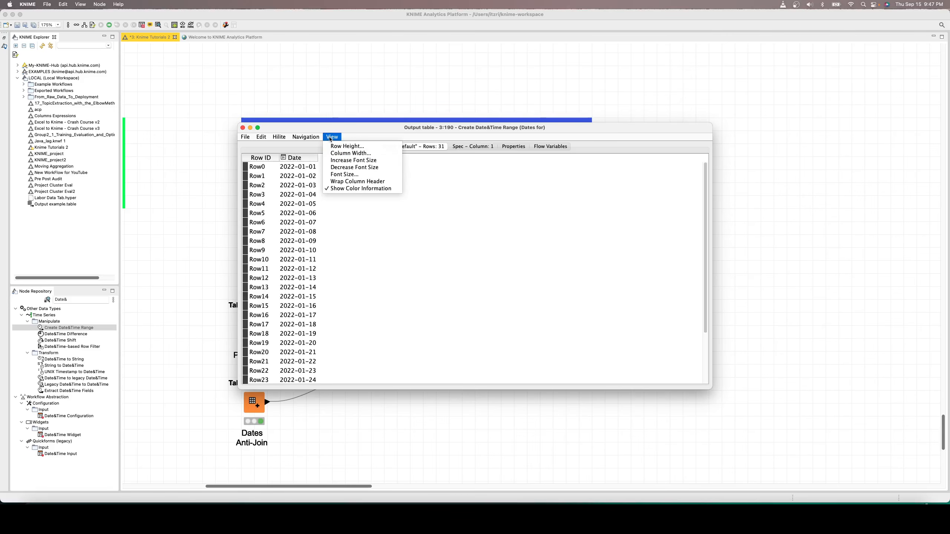
{"action": "left_click", "coordinate": [353, 185]}
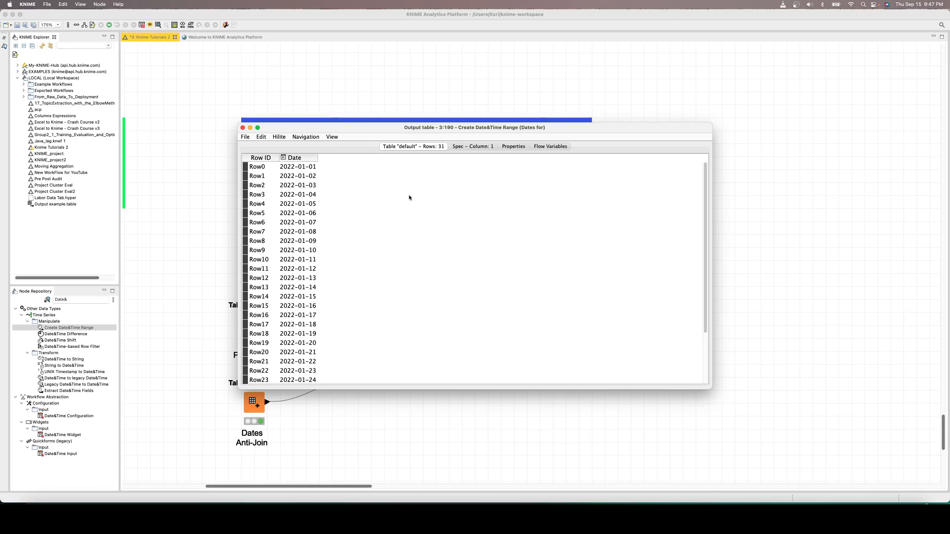
- Resize the Date column and table window to fit all rows, and review the dates from 2022-01-01 through 2022-01-31
{"action": "left_click_drag", "start_coordinate": [318, 157], "coordinate": [358, 167]}
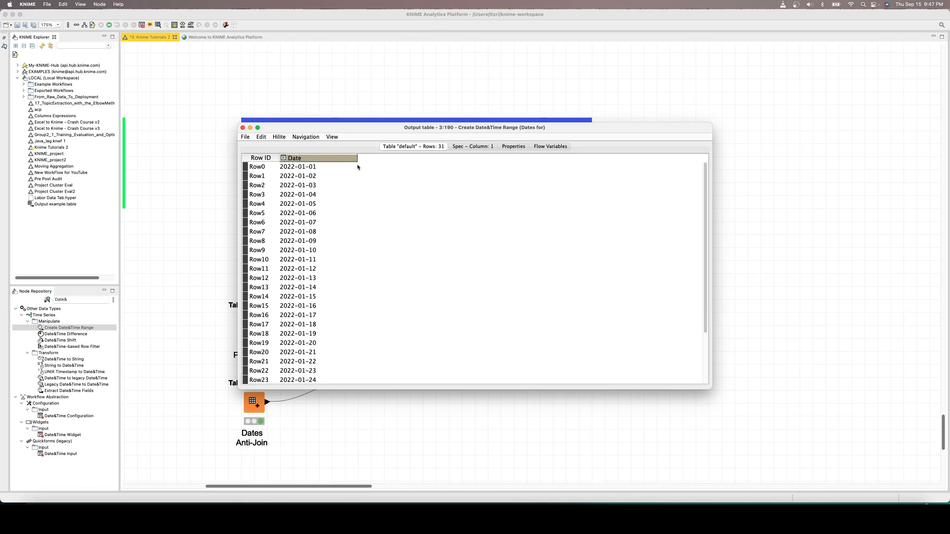
{"action": "left_click_drag", "start_coordinate": [711, 386], "coordinate": [531, 465]}
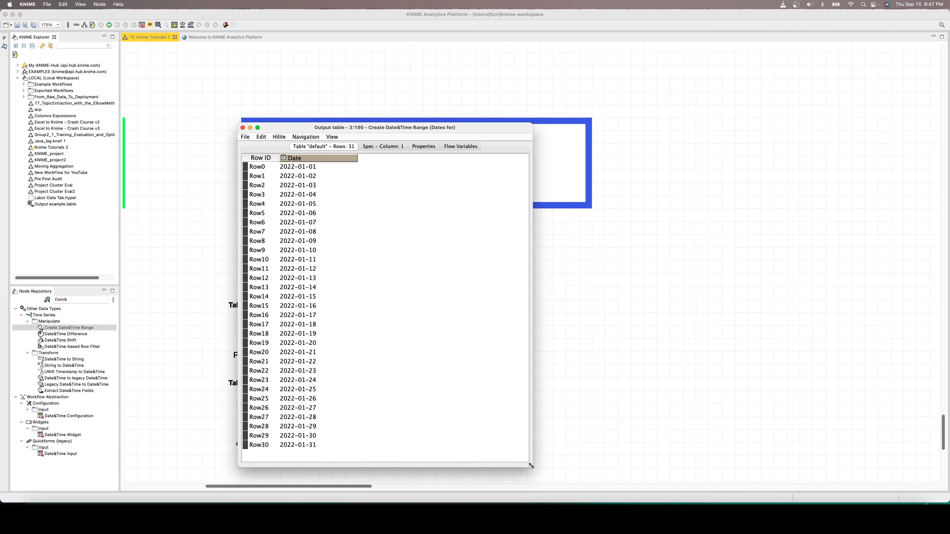
{"action": "left_click_drag", "start_coordinate": [354, 129], "coordinate": [513, 89]}
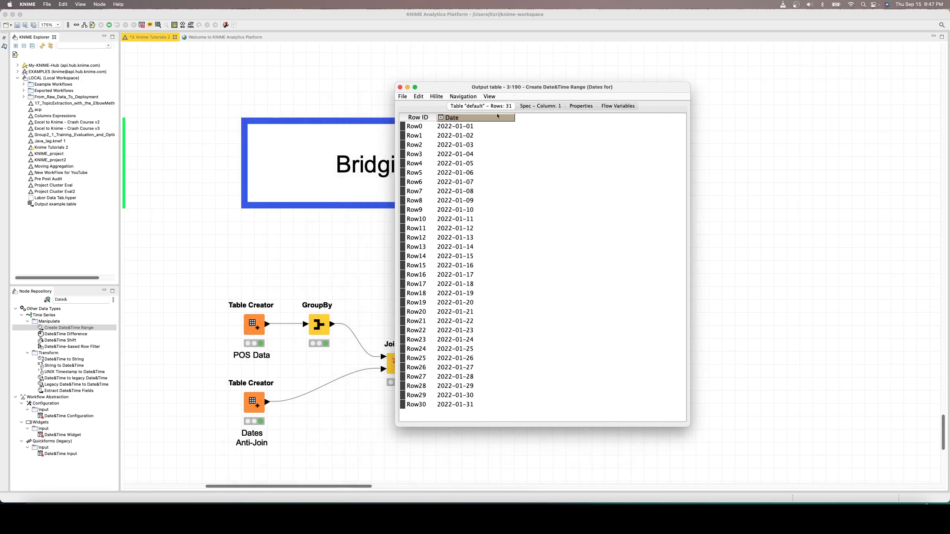
{"action": "left_click", "coordinate": [476, 128]}
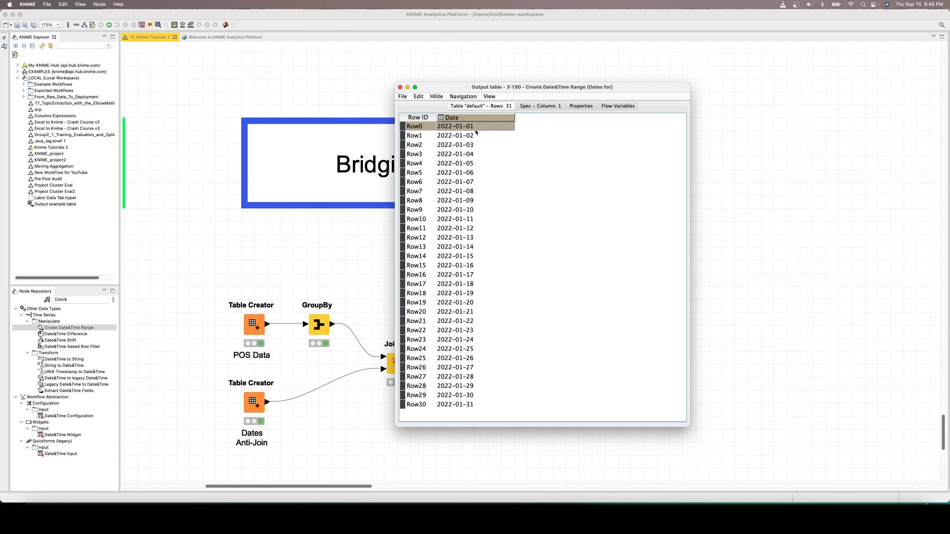
{"action": "left_click_drag", "start_coordinate": [476, 131], "coordinate": [491, 409]}
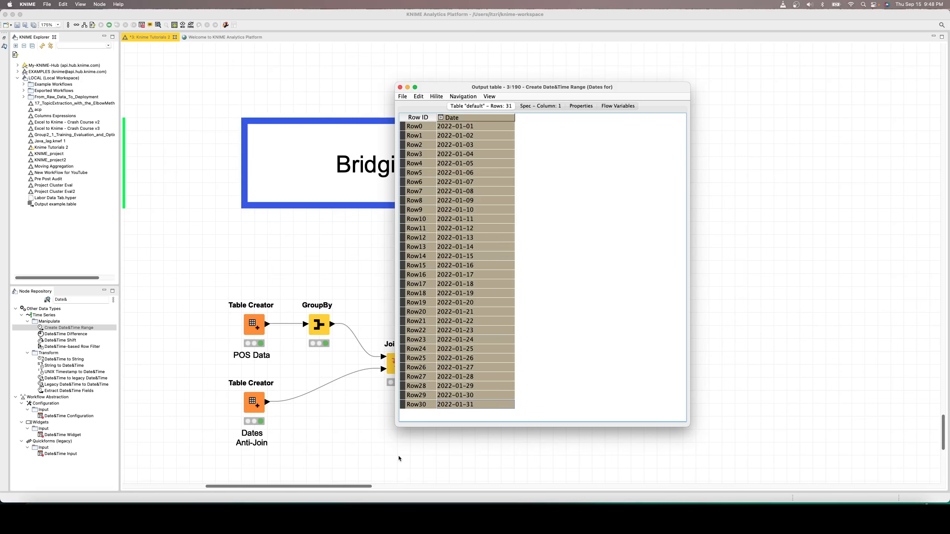
- Place the Date&Time-based Row Filter output beside the generated dates and compare them around the gap between 2022-01-11 and 2022-01-18
{"action": "key", "text": "ctrl+Down"}
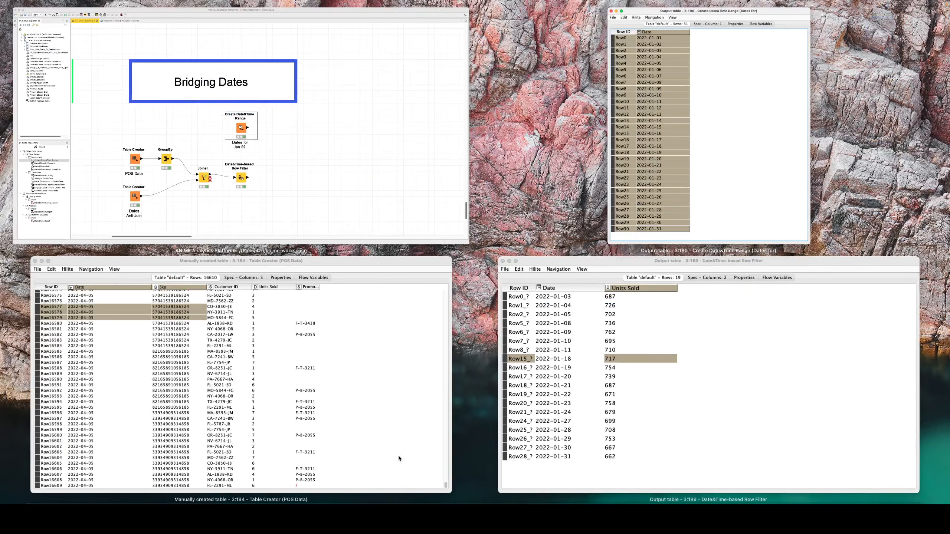
{"action": "left_click", "coordinate": [675, 365]}
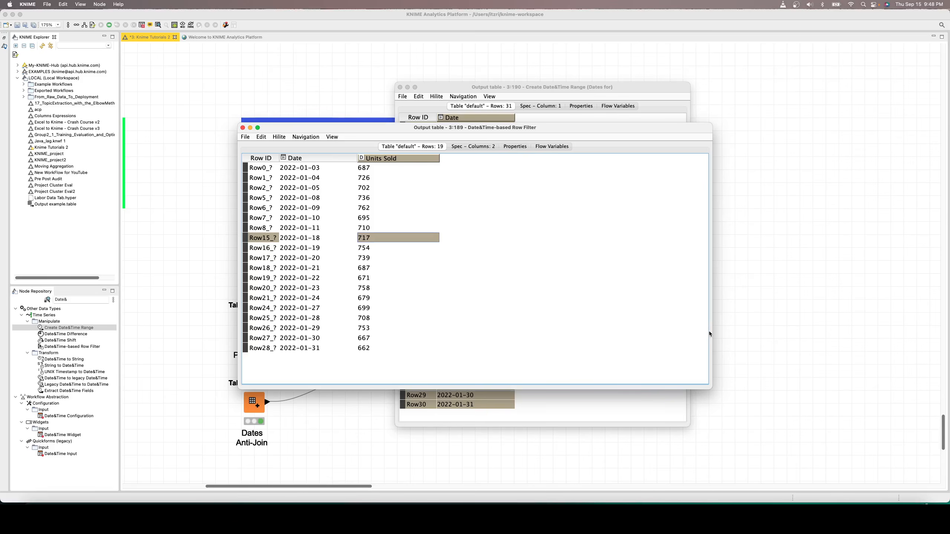
{"action": "left_click_drag", "start_coordinate": [712, 339], "coordinate": [453, 340]}
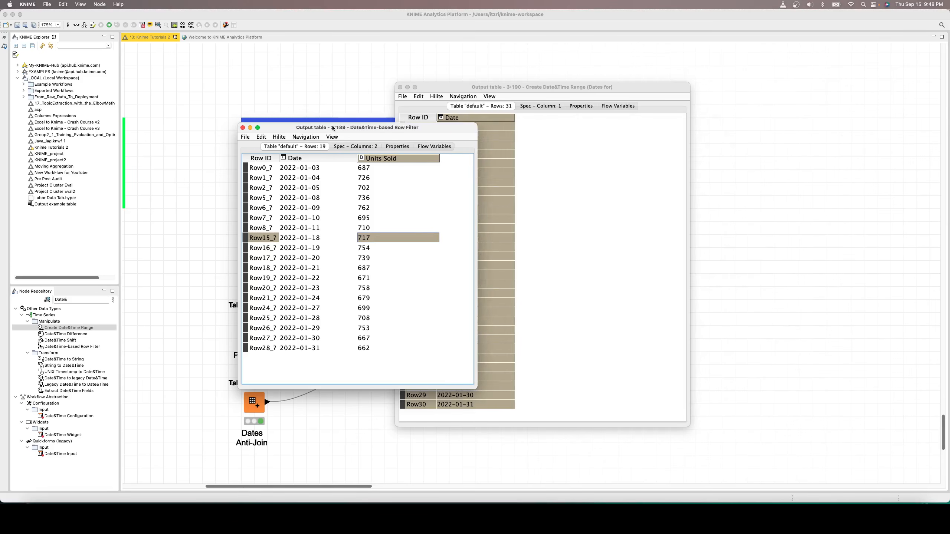
{"action": "left_click_drag", "start_coordinate": [374, 128], "coordinate": [803, 118]}
{"action": "left_click_drag", "start_coordinate": [551, 85], "coordinate": [486, 89]}
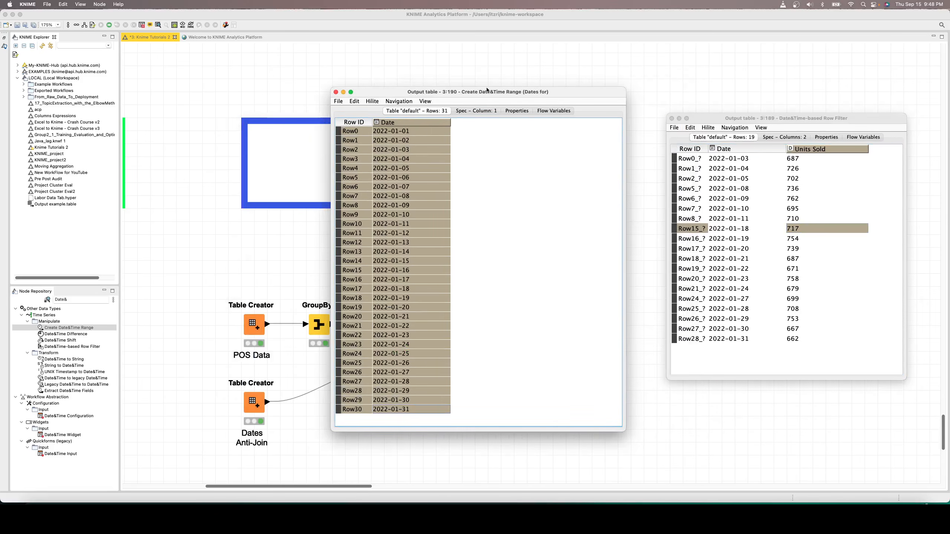
{"action": "left_click_drag", "start_coordinate": [629, 223], "coordinate": [527, 227]}
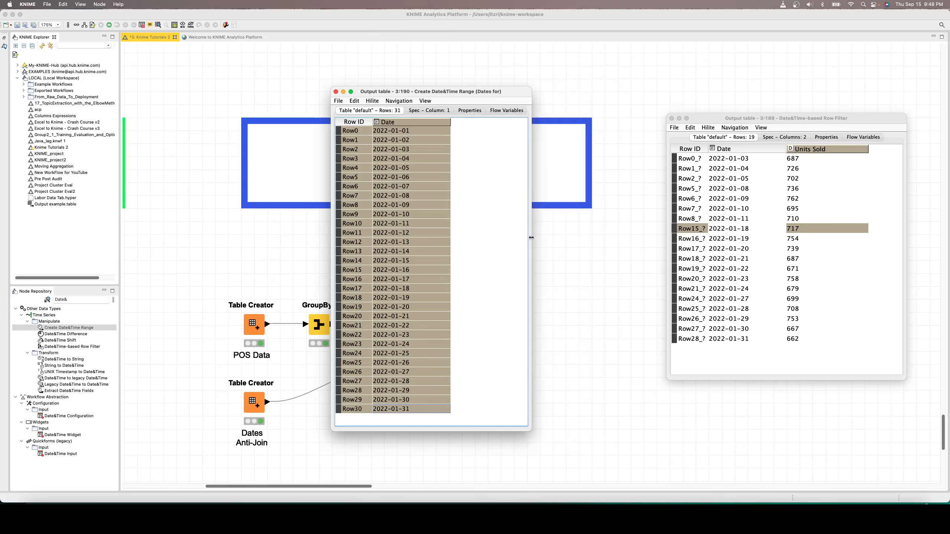
{"action": "left_click_drag", "start_coordinate": [723, 114], "coordinate": [537, 112]}
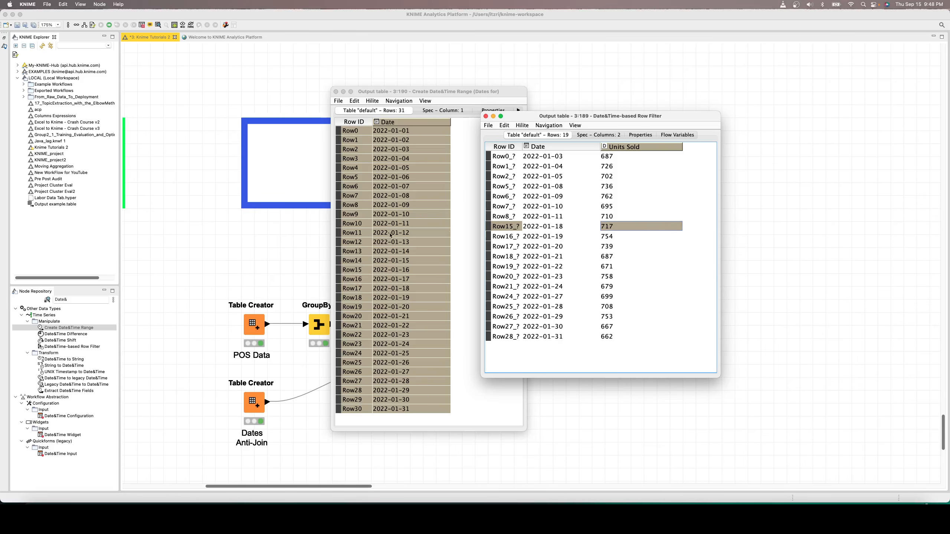
{"action": "left_click_drag", "start_coordinate": [558, 227], "coordinate": [566, 216]}
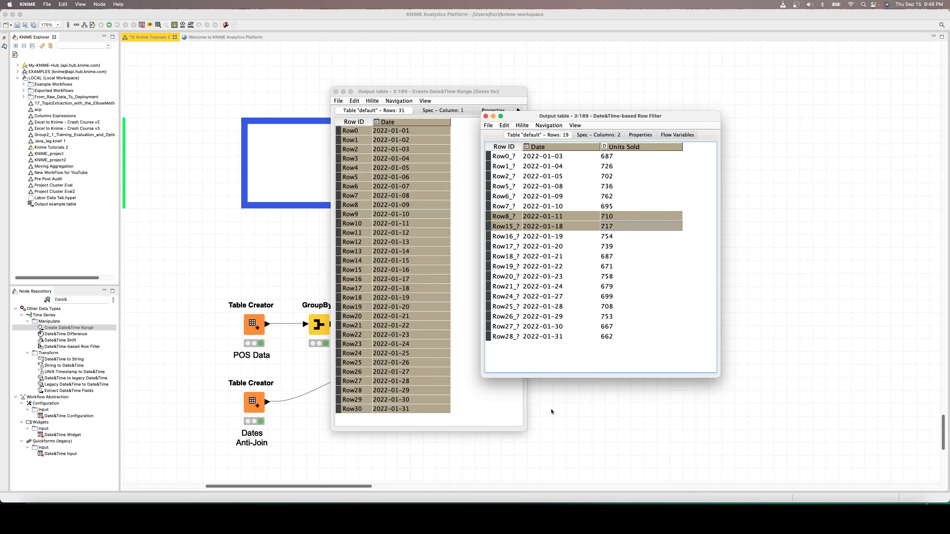
{"action": "left_click", "coordinate": [578, 433]}
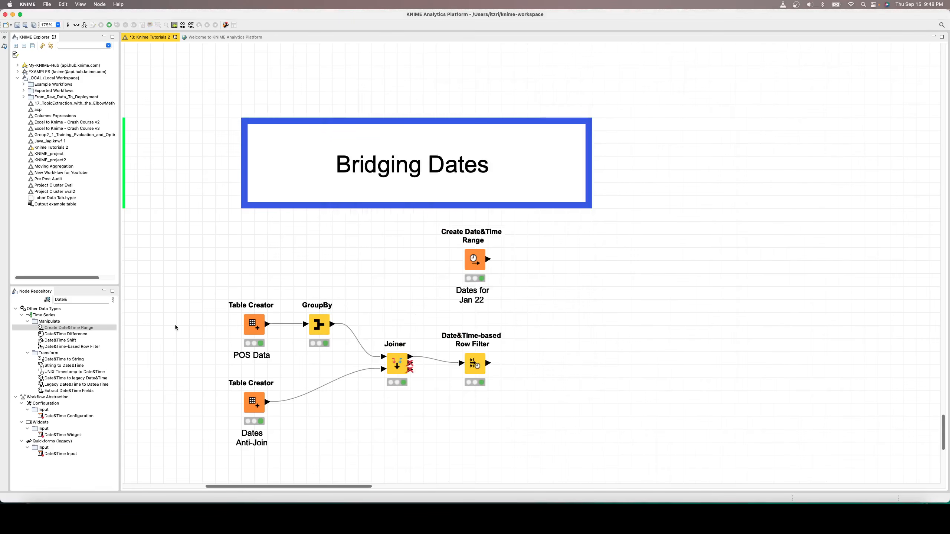
- Add a Joiner node fed by Create Date&Time Range and connect the Date&Time-based Row Filter output to its bottom input
{"action": "left_click", "coordinate": [77, 300]}
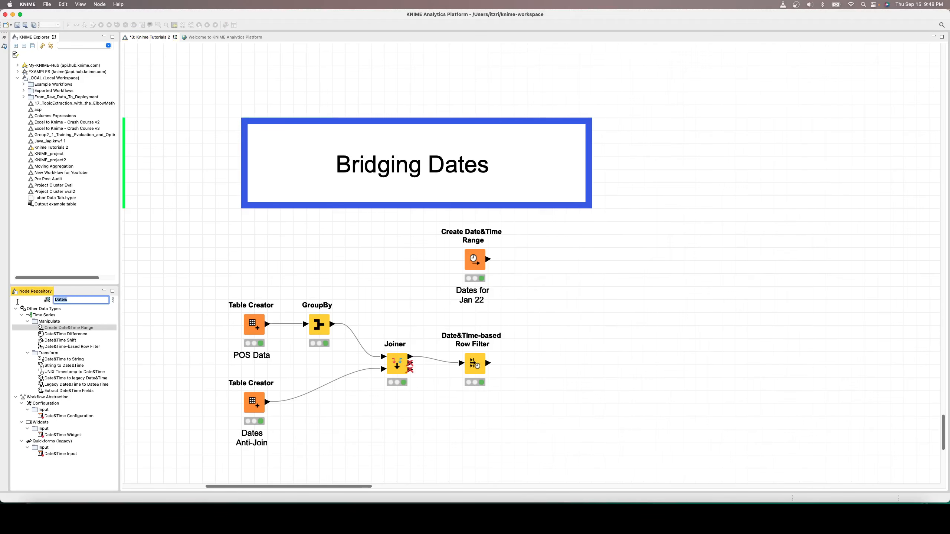
{"action": "key", "text": "BackSpace"}
{"action": "key", "text": "BackSpace"}
{"action": "key", "text": "BackSpace"}
{"action": "key", "text": "BackSpace"}
{"action": "key", "text": "BackSpace"}
{"action": "type", "text": "joiner"}
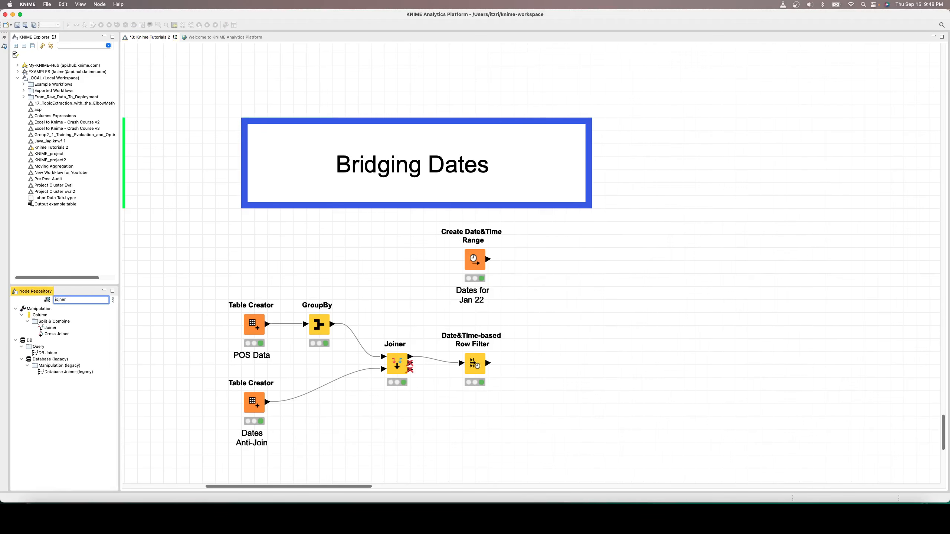
{"action": "left_click", "coordinate": [484, 269]}
{"action": "double_click", "coordinate": [51, 327]}
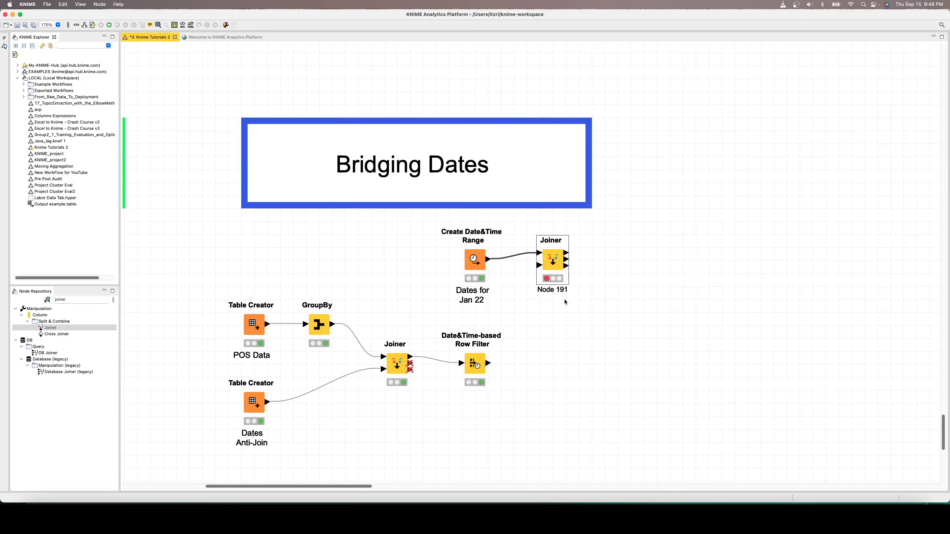
{"action": "left_click_drag", "start_coordinate": [557, 263], "coordinate": [569, 302]}
{"action": "left_click_drag", "start_coordinate": [488, 364], "coordinate": [553, 304]}
- Label the new Joiner node "Join to Every Date Instance" on two lines and shift it slightly away from its input nodes
{"action": "double_click", "coordinate": [568, 328]}
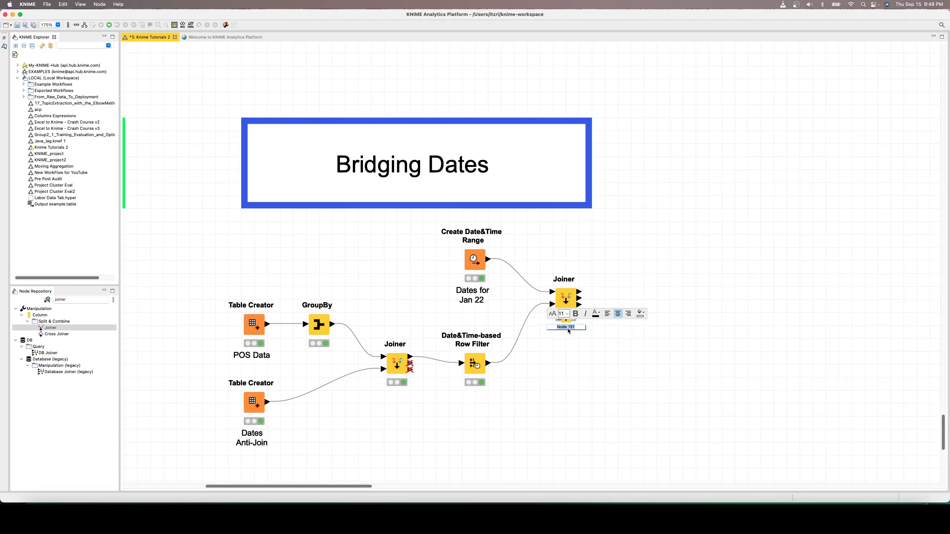
{"action": "key", "text": "BackSpace"}
{"action": "type", "text": "Join"}
{"action": "left_click", "coordinate": [613, 382]}
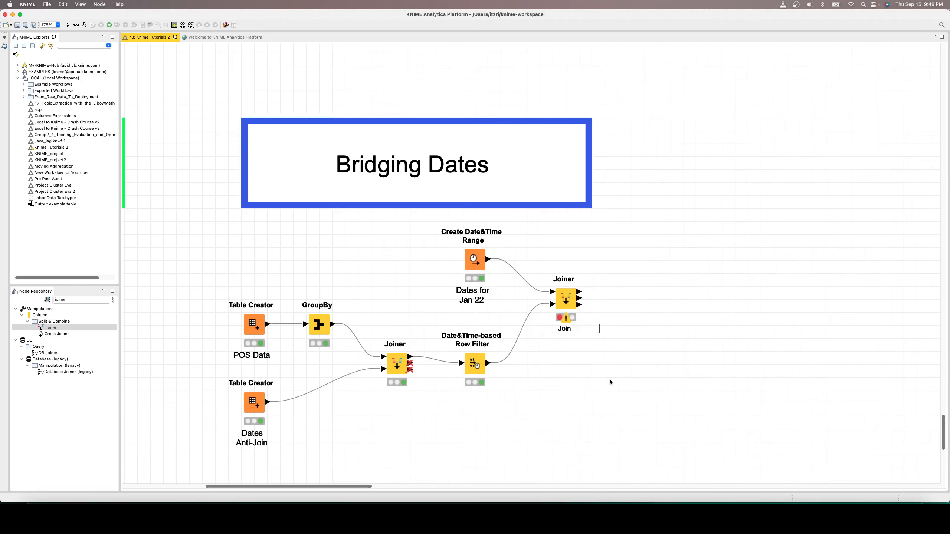
{"action": "double_click", "coordinate": [574, 329]}
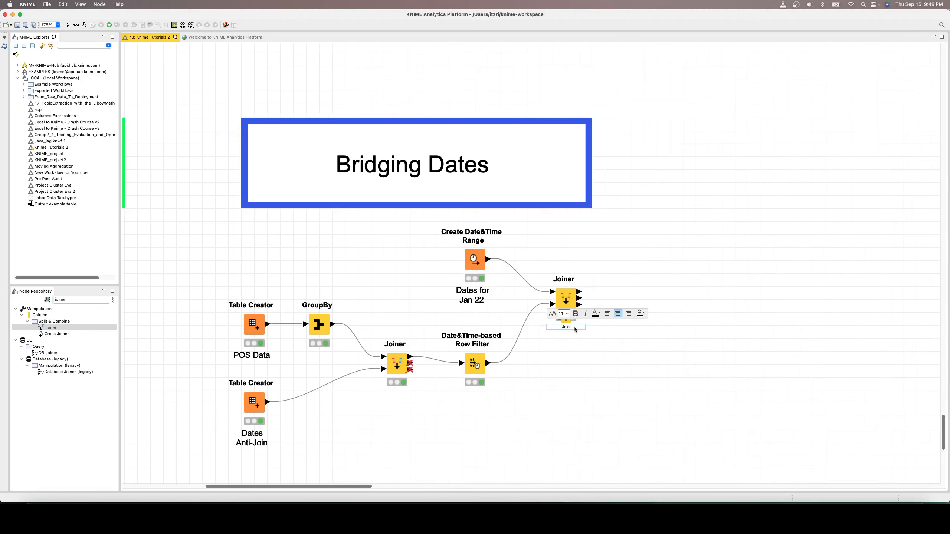
{"action": "type", "text": "to"}
{"action": "key", "text": "Return"}
{"action": "type", "text": "Every Date Instance"}
{"action": "key", "text": "shift+Home"}
{"action": "key", "text": "shift+Up"}
{"action": "left_click", "coordinate": [565, 313]}
{"action": "left_click", "coordinate": [565, 362]}
{"action": "left_click", "coordinate": [647, 395]}
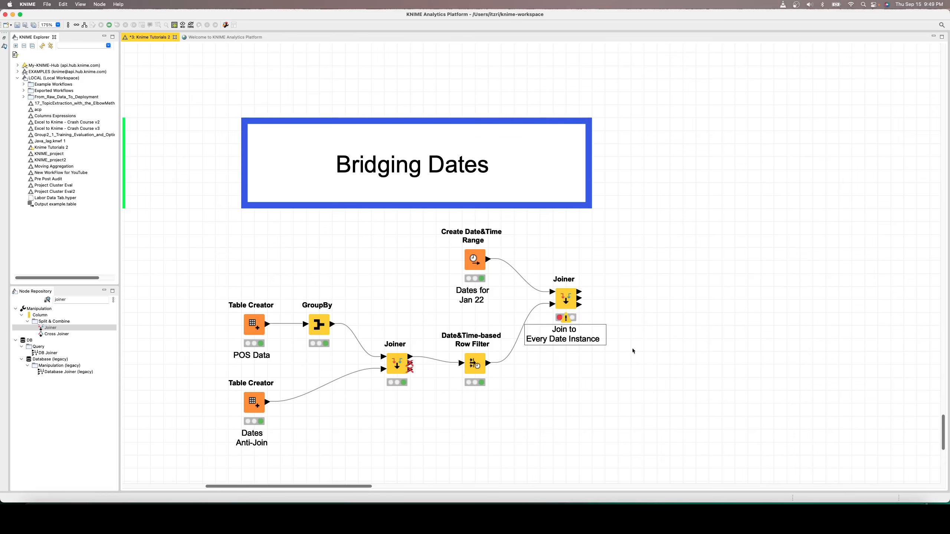
{"action": "left_click_drag", "start_coordinate": [569, 301], "coordinate": [591, 300]}
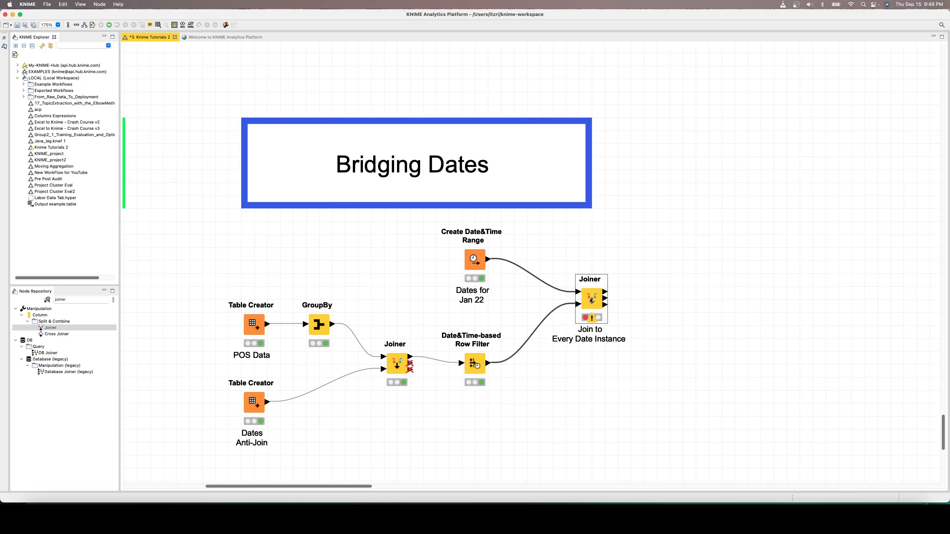
- Configure the new Joiner as a left outer join matching Date to Date, with new row keys assigned sequentially
{"action": "double_click", "coordinate": [591, 299]}
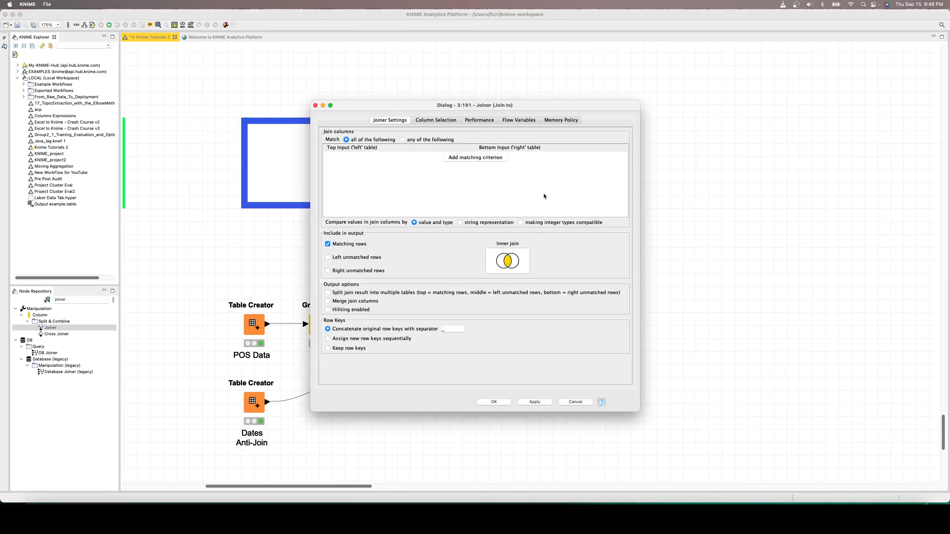
{"action": "left_click_drag", "start_coordinate": [507, 105], "coordinate": [298, 107]}
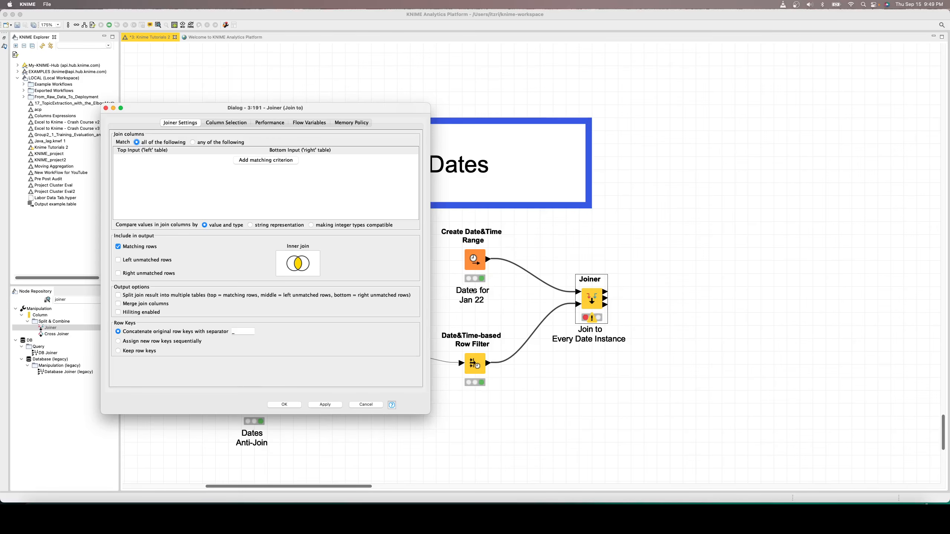
{"action": "left_click_drag", "start_coordinate": [302, 108], "coordinate": [536, 130]}
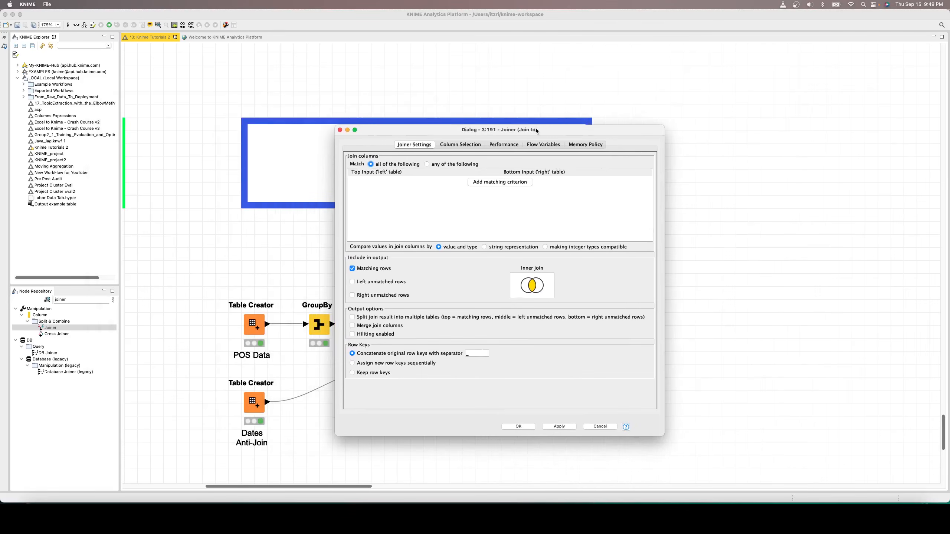
{"action": "left_click", "coordinate": [365, 283]}
{"action": "left_click", "coordinate": [515, 183]}
{"action": "left_click", "coordinate": [380, 182]}
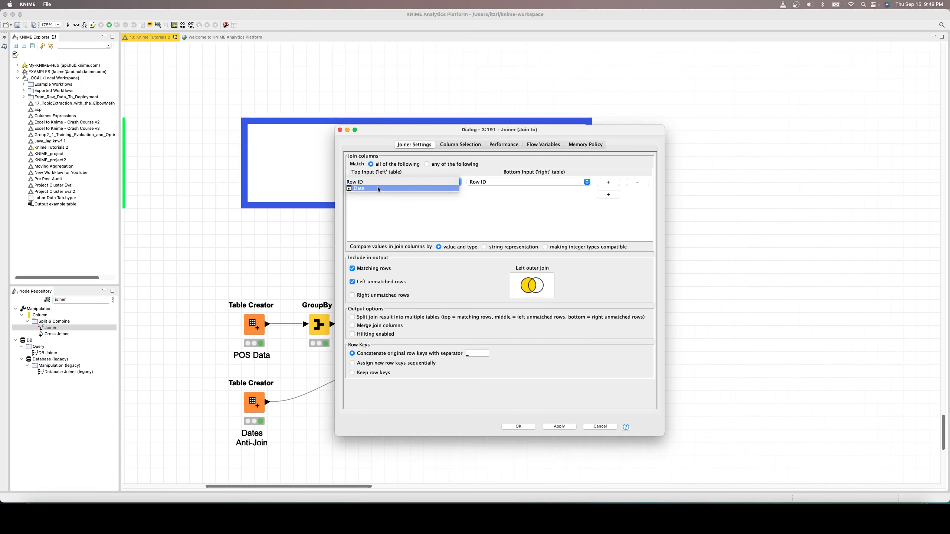
{"action": "left_click", "coordinate": [377, 187]}
{"action": "left_click", "coordinate": [534, 185]}
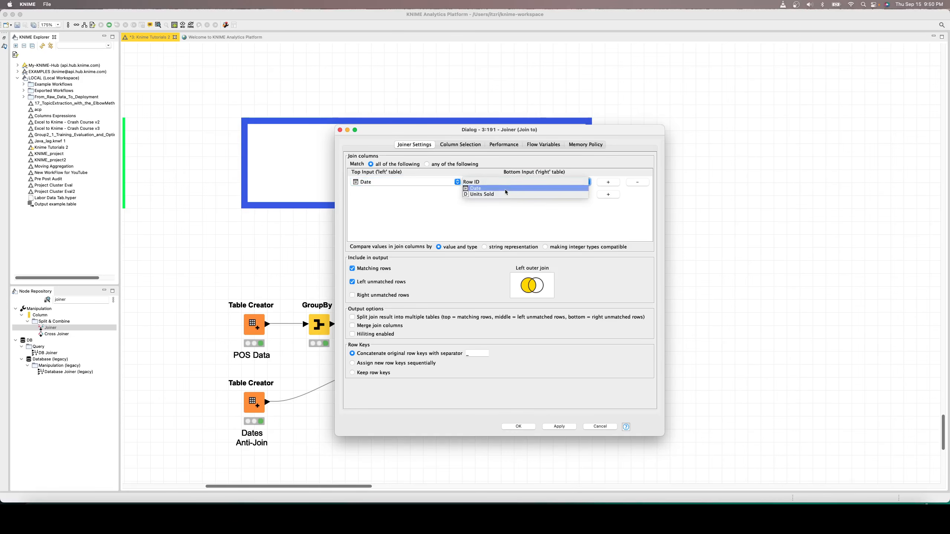
{"action": "left_click", "coordinate": [505, 189]}
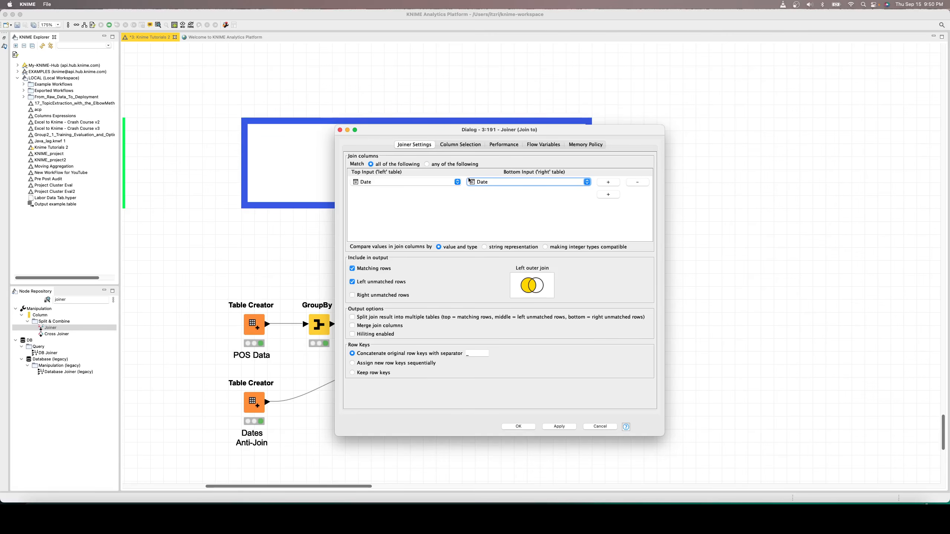
{"action": "left_click", "coordinate": [359, 366]}
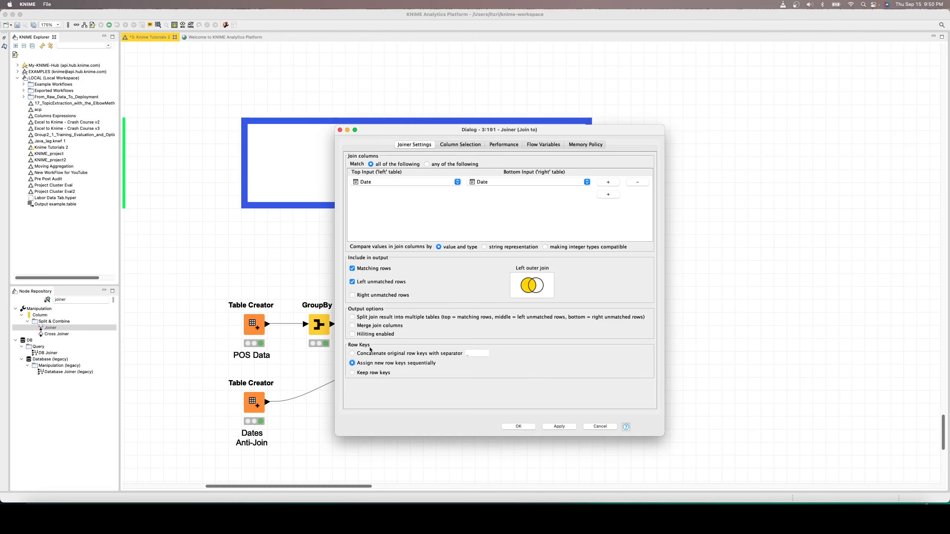
- Exclude the bottom input's Date column from the Joiner output, keeping the top Date and Units Sold, and accept the configuration
{"action": "left_click", "coordinate": [459, 145]}
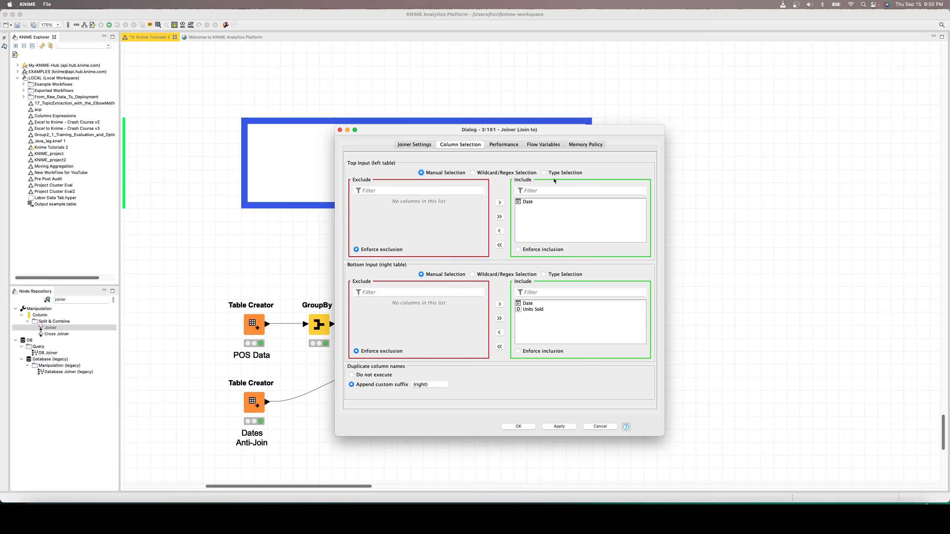
{"action": "left_click", "coordinate": [532, 205]}
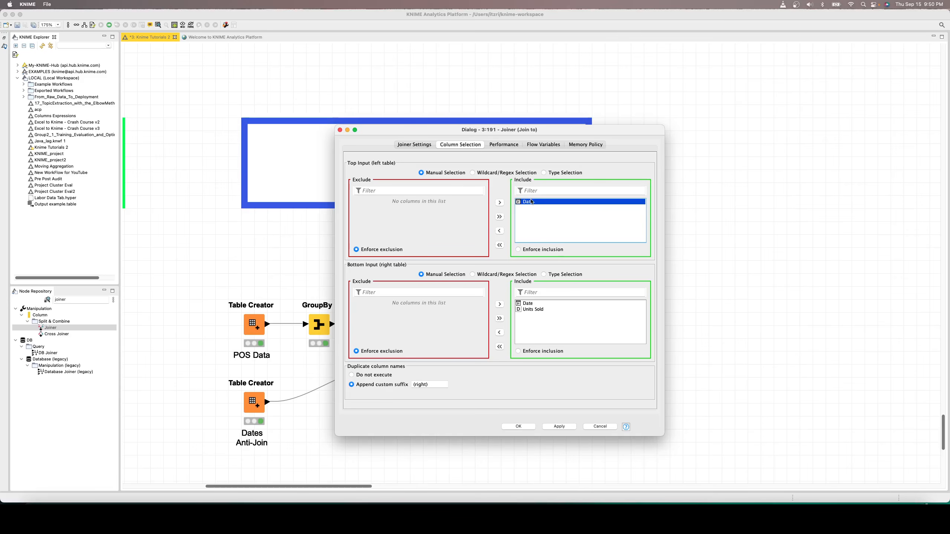
{"action": "left_click", "coordinate": [539, 303]}
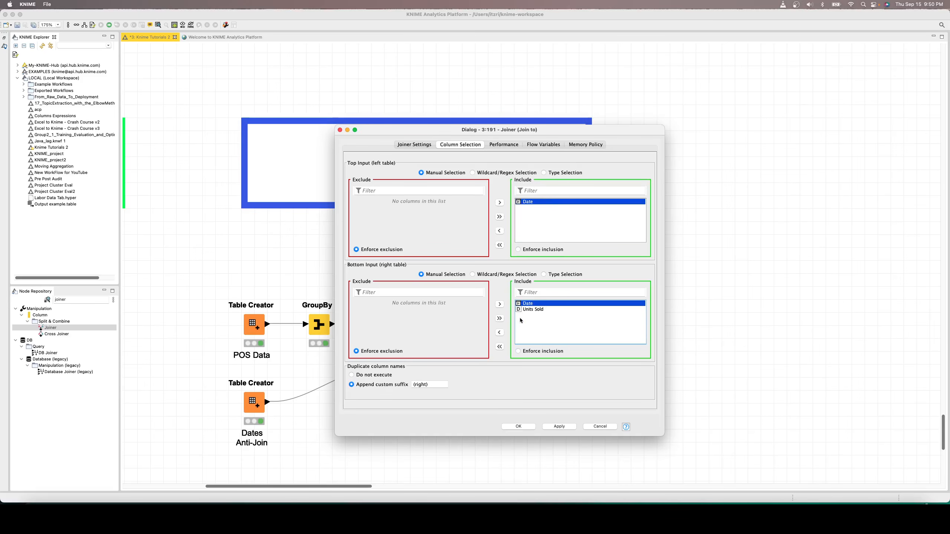
{"action": "left_click", "coordinate": [500, 333]}
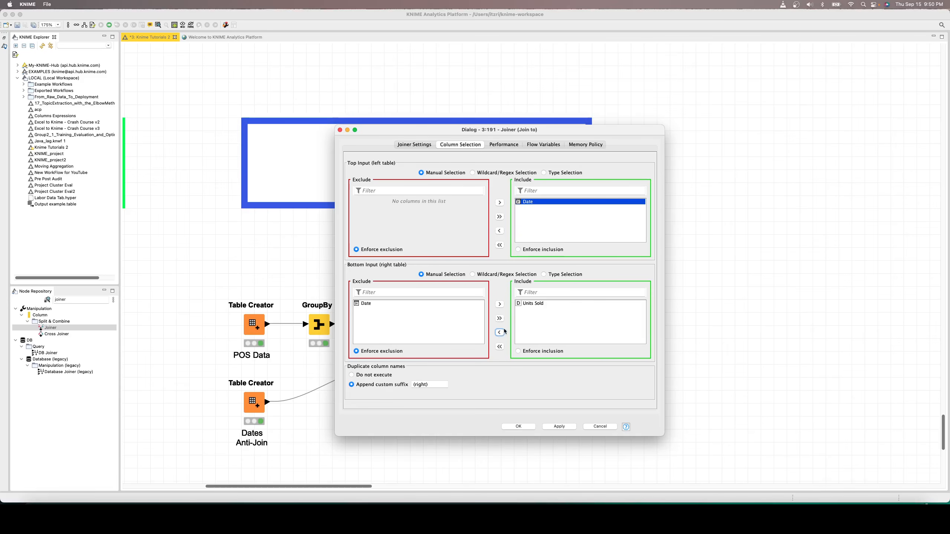
{"action": "left_click", "coordinate": [528, 304]}
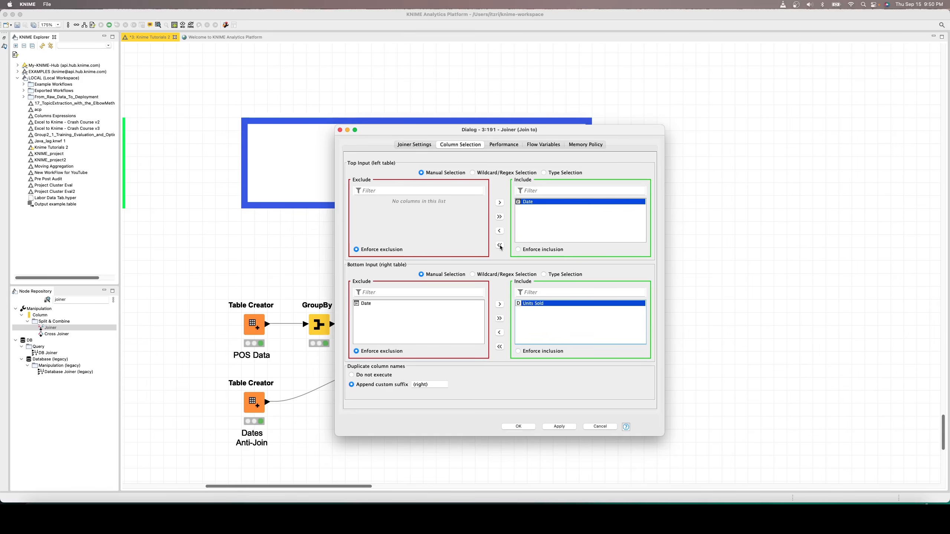
{"action": "left_click", "coordinate": [418, 144]}
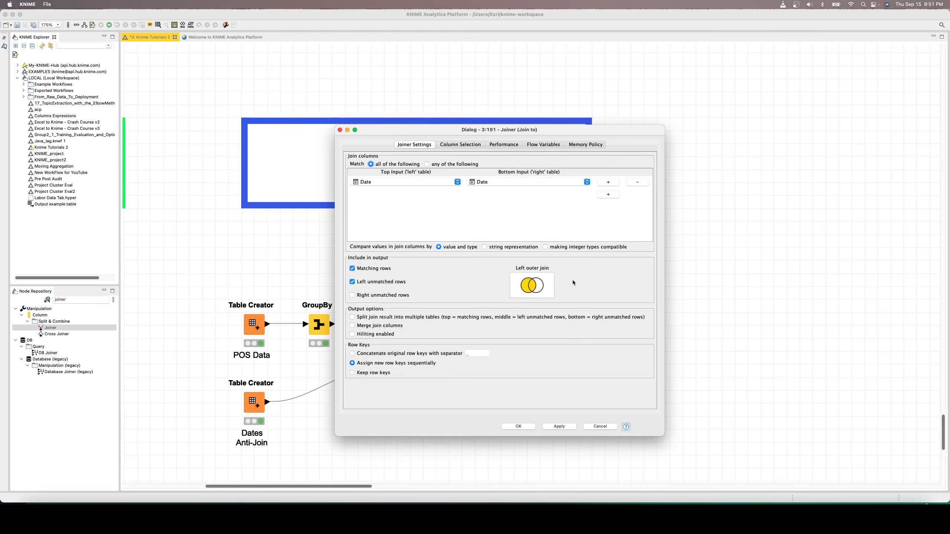
{"action": "left_click", "coordinate": [519, 427]}
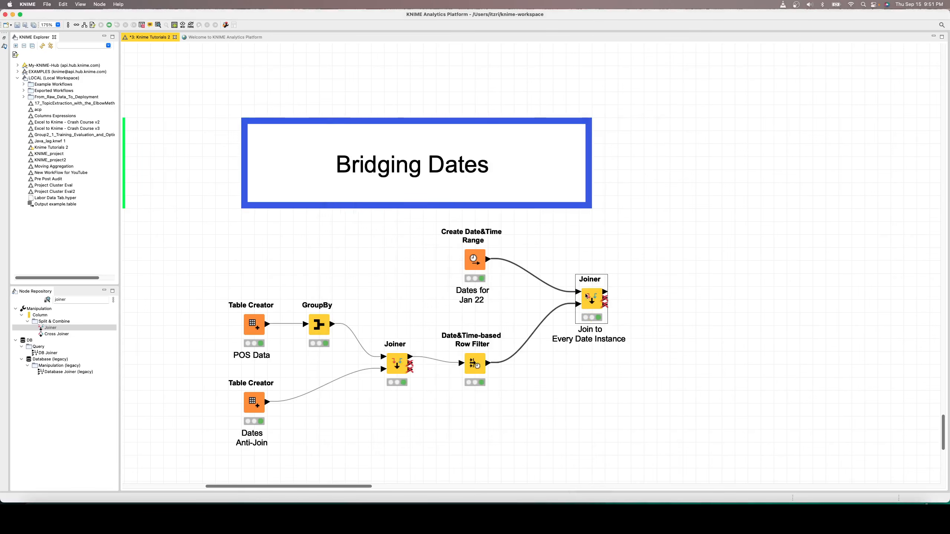
- Open the join result of the "Join to Every Date Instance" node and widen its Units Sold column
{"action": "scroll", "coordinate": [354, 486], "scroll_direction": "right", "scroll_amount": 3}
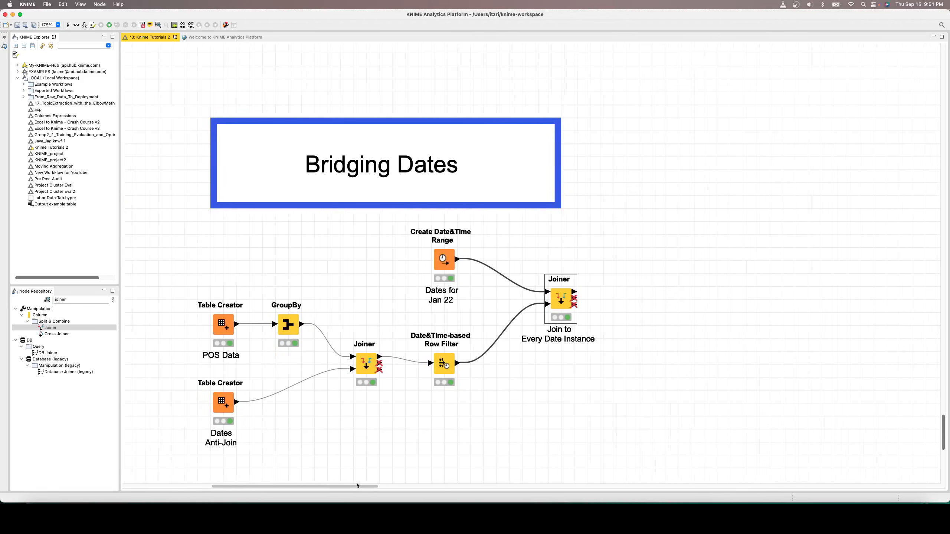
{"action": "right_click", "coordinate": [542, 303]}
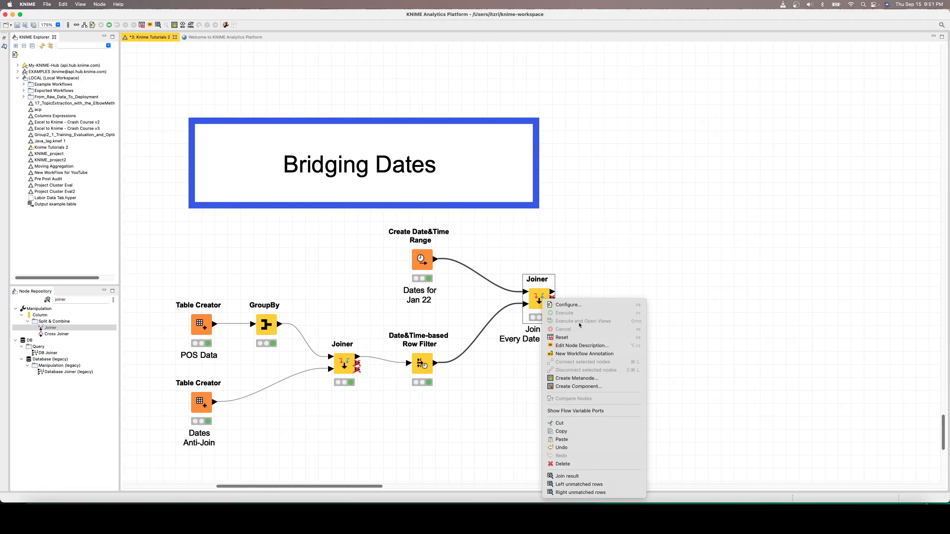
{"action": "left_click", "coordinate": [578, 480]}
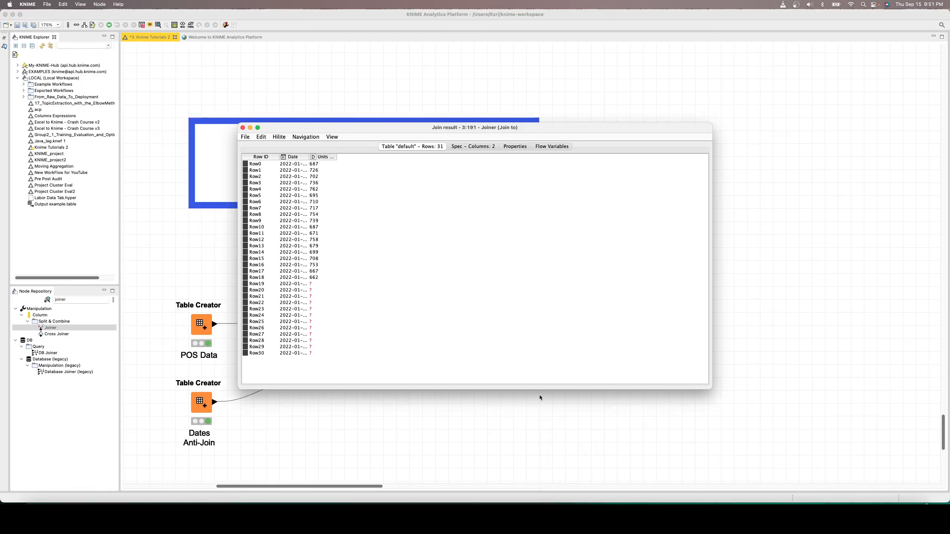
{"action": "left_click_drag", "start_coordinate": [336, 157], "coordinate": [375, 164]}
- Increase the font size of the join result table by five increments
{"action": "left_click", "coordinate": [325, 138]}
{"action": "left_click", "coordinate": [353, 161]}
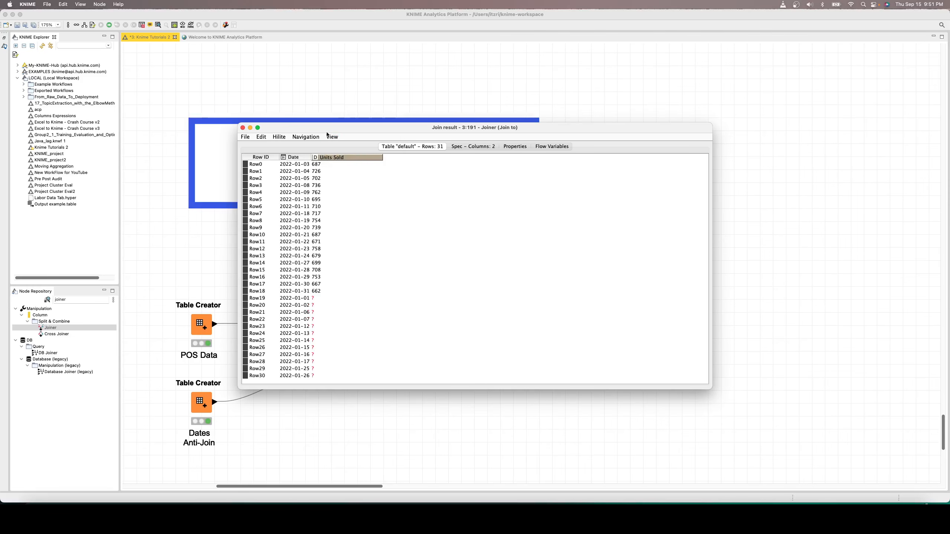
{"action": "left_click", "coordinate": [332, 137]}
{"action": "left_click", "coordinate": [353, 161]}
{"action": "left_click", "coordinate": [332, 137]}
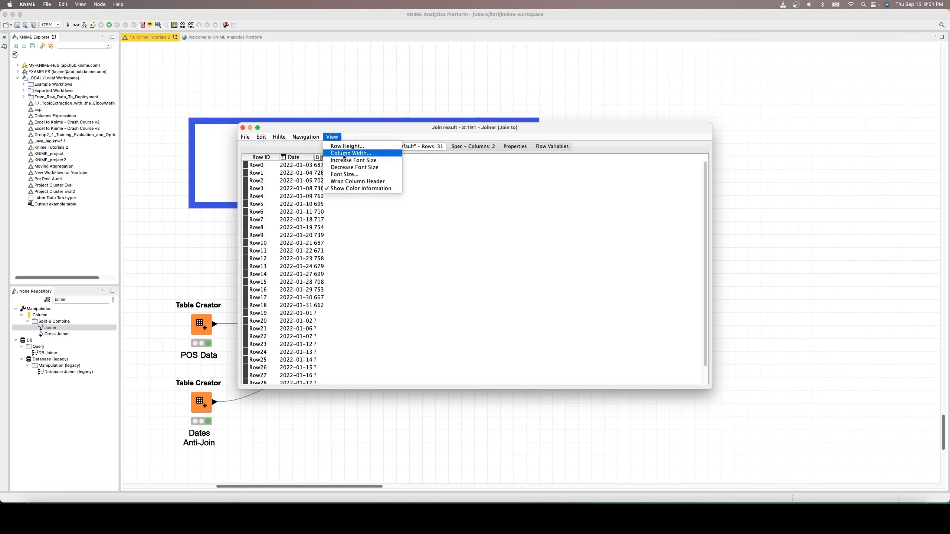
{"action": "left_click", "coordinate": [353, 161]}
{"action": "left_click", "coordinate": [332, 137]}
{"action": "left_click", "coordinate": [353, 160]}
{"action": "left_click", "coordinate": [332, 137]}
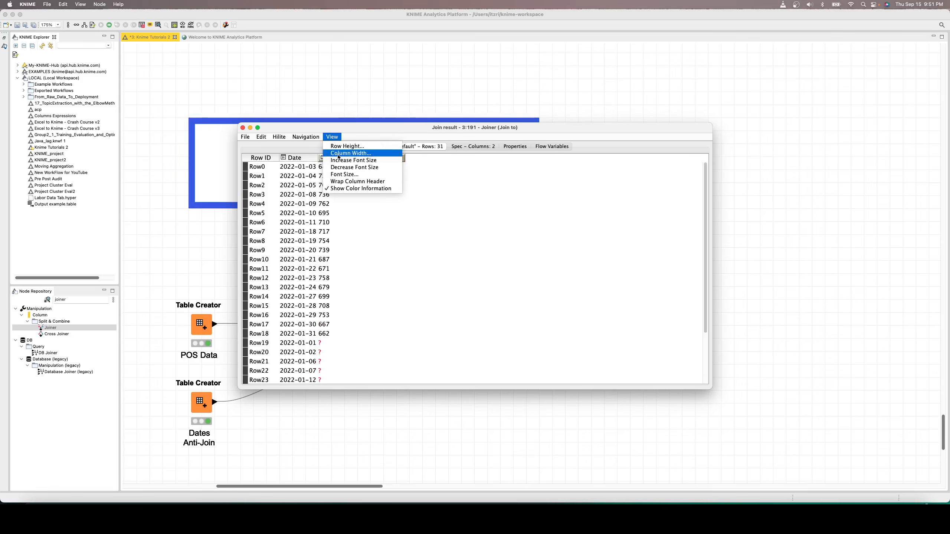
{"action": "left_click", "coordinate": [339, 163]}
{"action": "left_click", "coordinate": [332, 137]}
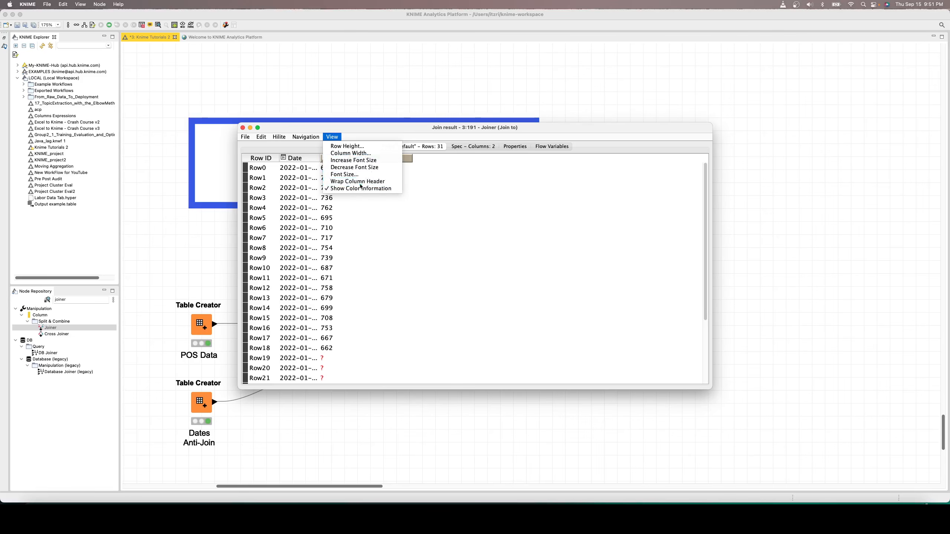
{"action": "left_click", "coordinate": [340, 177]}
- Widen the Date column, lengthen the result window to show every row, and compare filled with missing Units Sold values
{"action": "left_click_drag", "start_coordinate": [320, 159], "coordinate": [360, 171]}
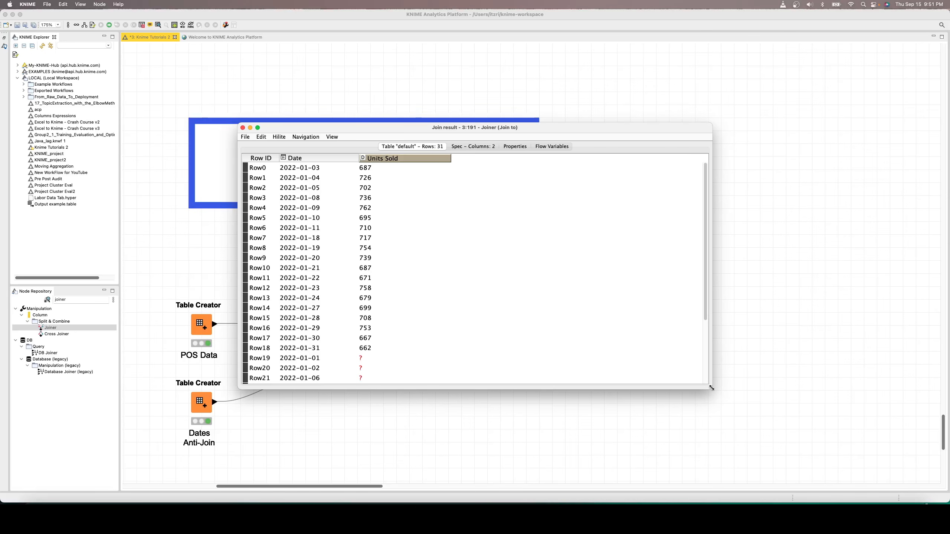
{"action": "left_click_drag", "start_coordinate": [711, 388], "coordinate": [641, 491]}
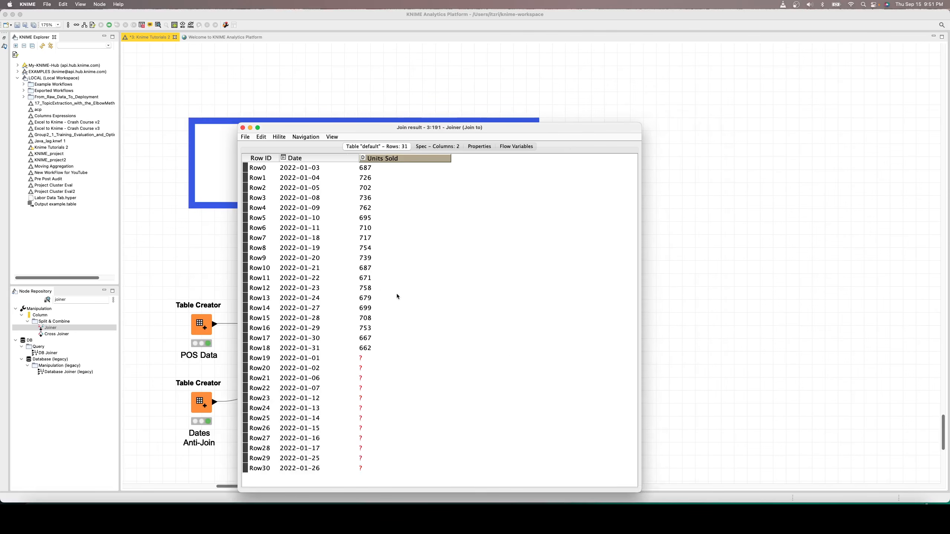
{"action": "left_click_drag", "start_coordinate": [372, 350], "coordinate": [386, 157]}
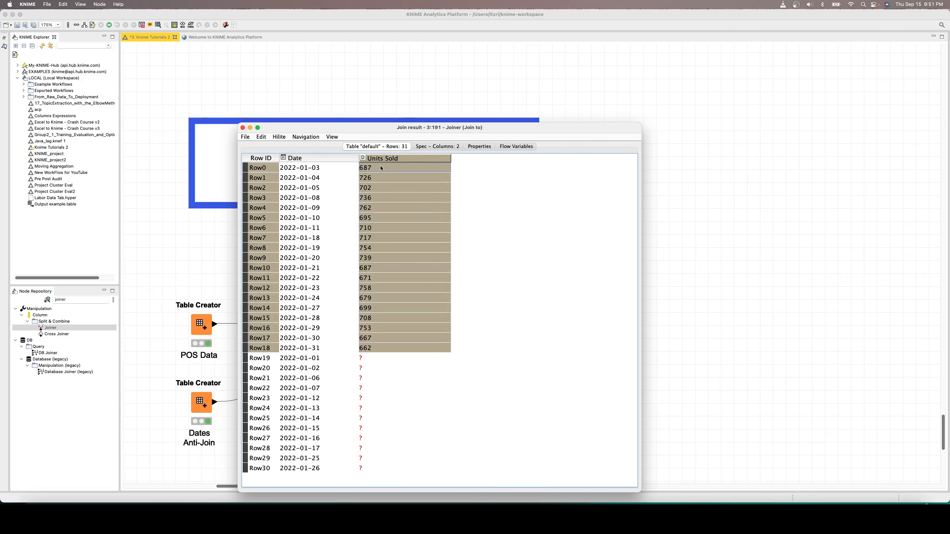
{"action": "left_click_drag", "start_coordinate": [375, 362], "coordinate": [378, 466]}
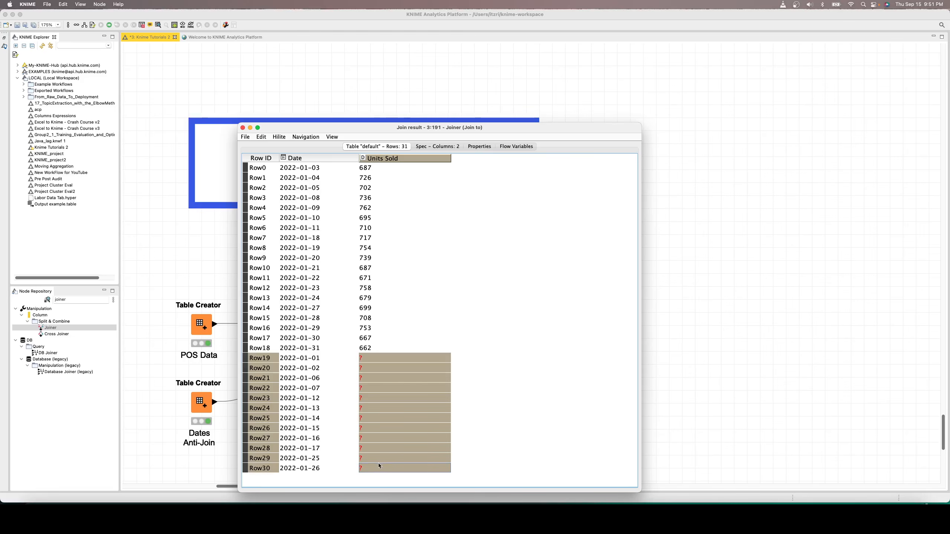
- Sort the join result by Date in ascending order, highlight the rows with missing Units Sold, and close the table
{"action": "left_click", "coordinate": [303, 159]}
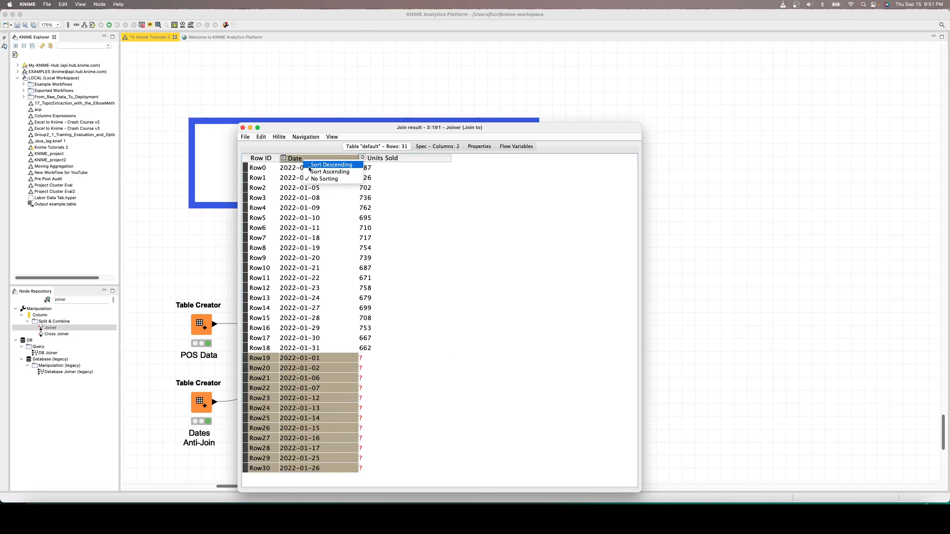
{"action": "left_click", "coordinate": [314, 172]}
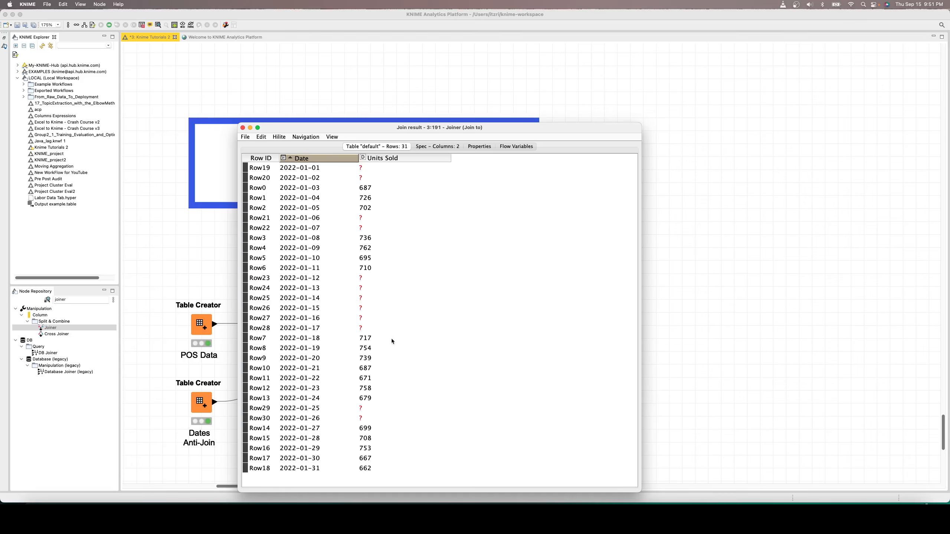
{"action": "left_click_drag", "start_coordinate": [315, 328], "coordinate": [300, 302]}
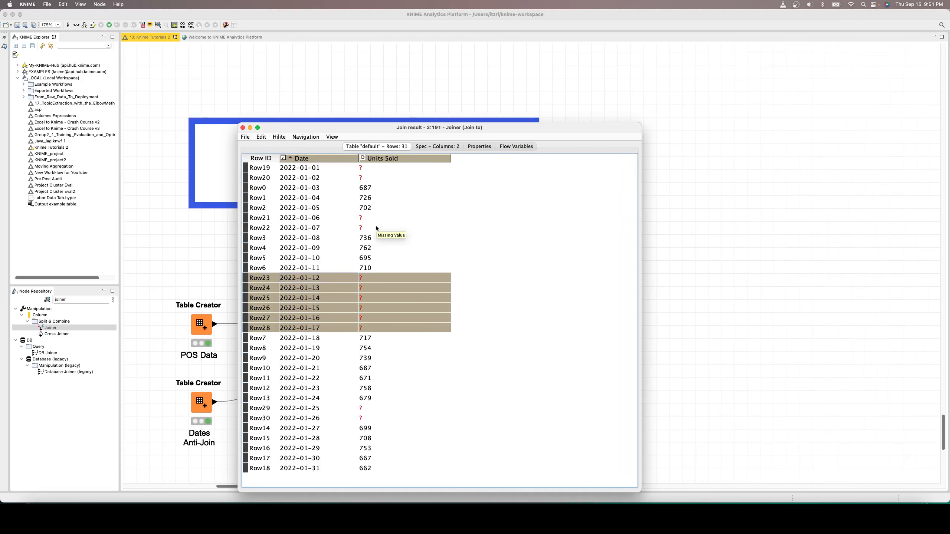
{"action": "left_click_drag", "start_coordinate": [373, 229], "coordinate": [375, 217]}
{"action": "left_click_drag", "start_coordinate": [378, 181], "coordinate": [377, 171]}
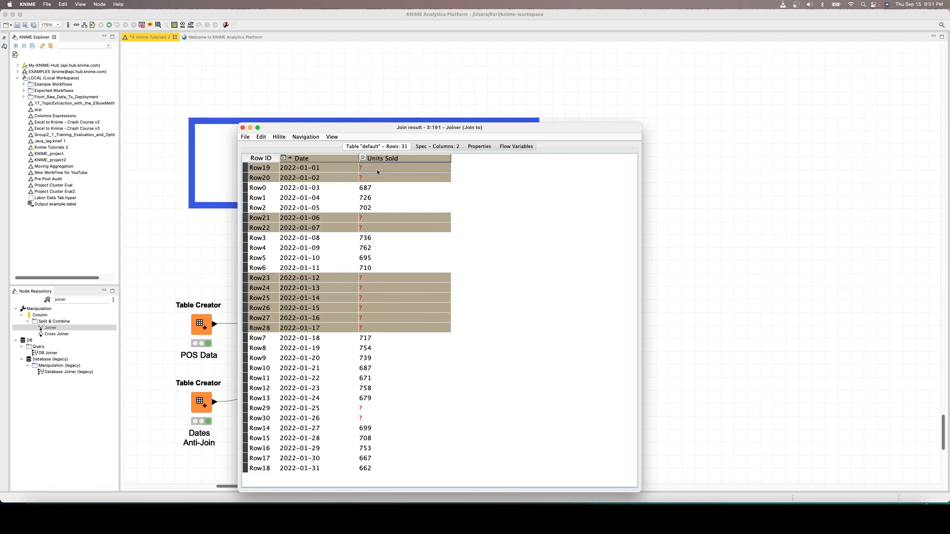
{"action": "left_click", "coordinate": [242, 128]}
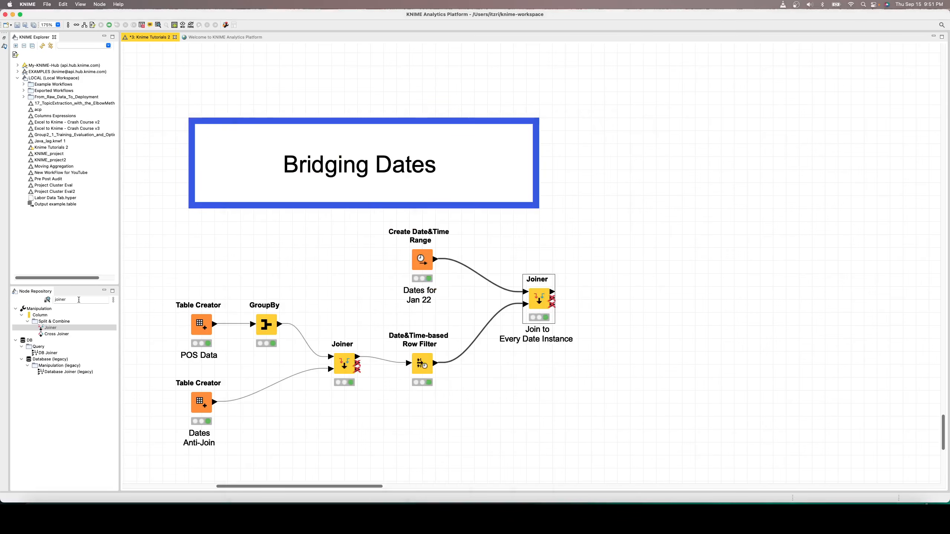
- Add a Sorter node fed by the "Join to Every Date Instance" Joiner and space it away from that node
{"action": "left_click", "coordinate": [79, 299]}
{"action": "type", "text": "sort"}
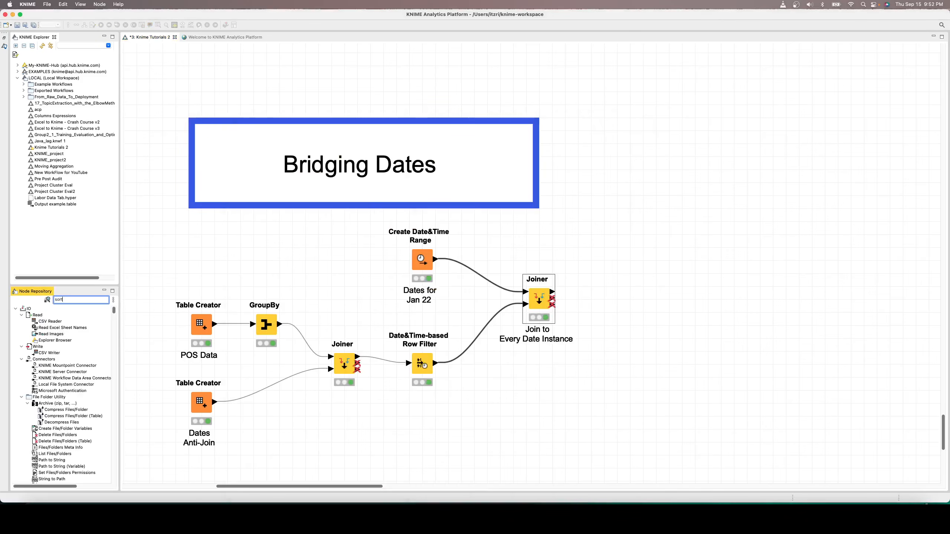
{"action": "type", "text": "reer"}
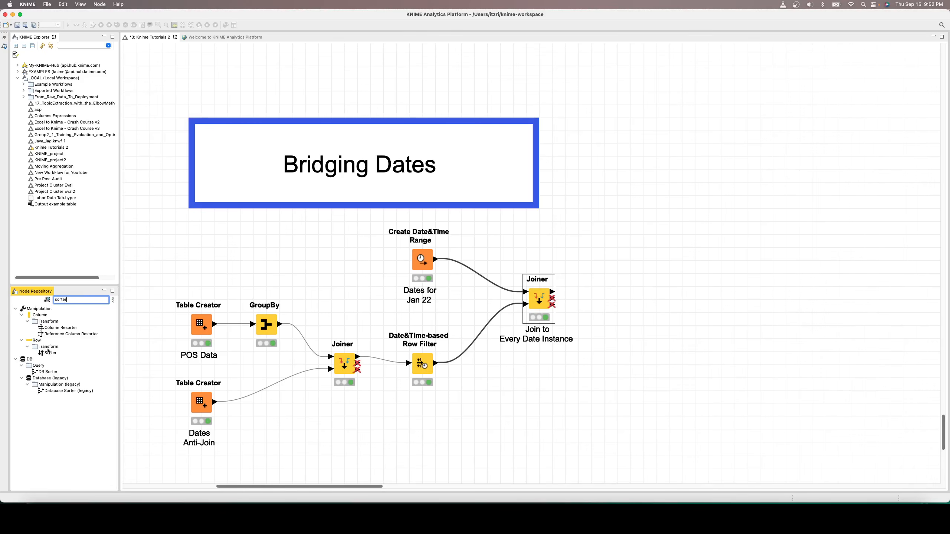
{"action": "double_click", "coordinate": [49, 352]}
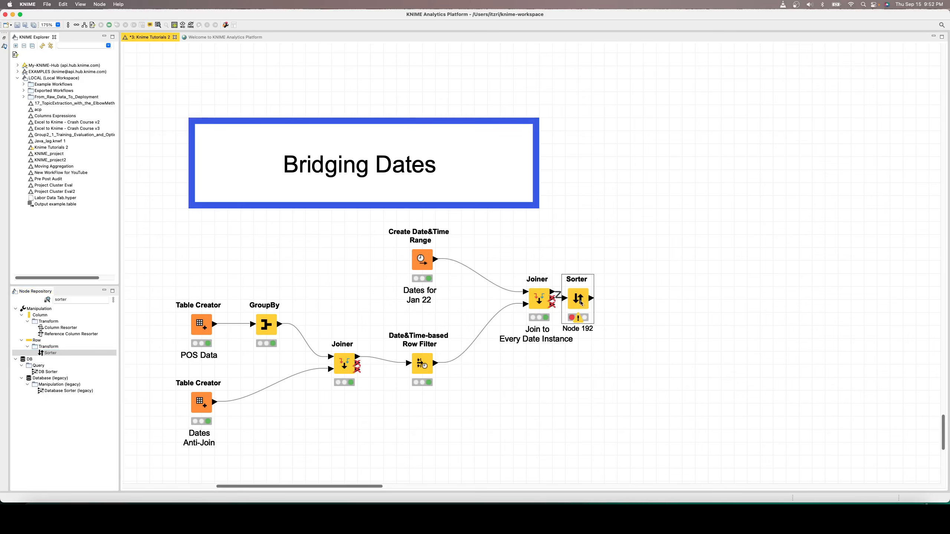
{"action": "left_click_drag", "start_coordinate": [580, 303], "coordinate": [619, 303]}
- Add a Missing Value node connected after the Sorter and move it slightly farther from the Sorter
{"action": "double_click", "coordinate": [72, 301]}
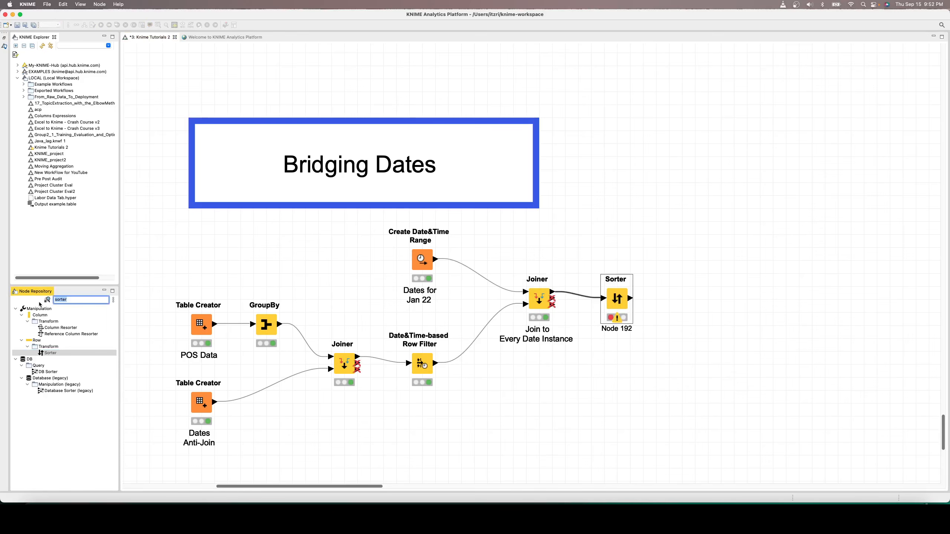
{"action": "type", "text": "missing va"}
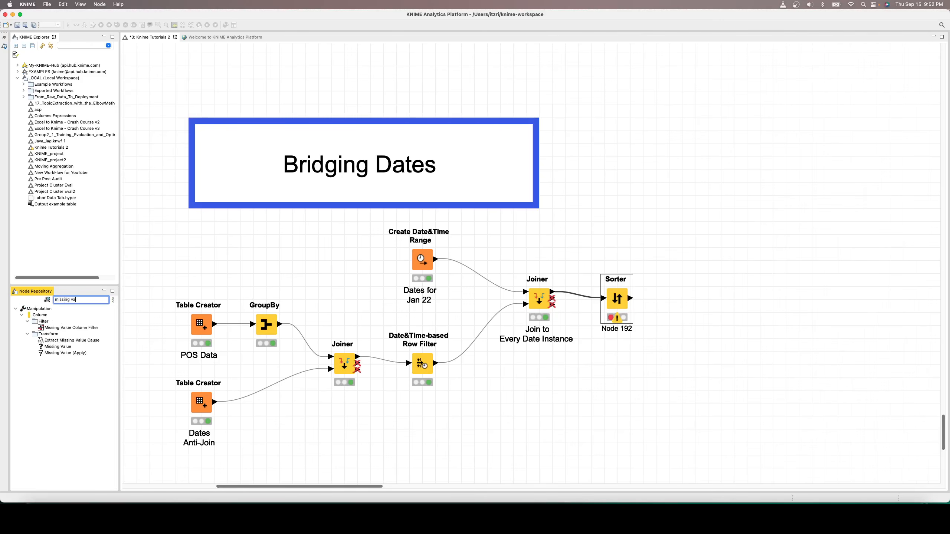
{"action": "double_click", "coordinate": [65, 347]}
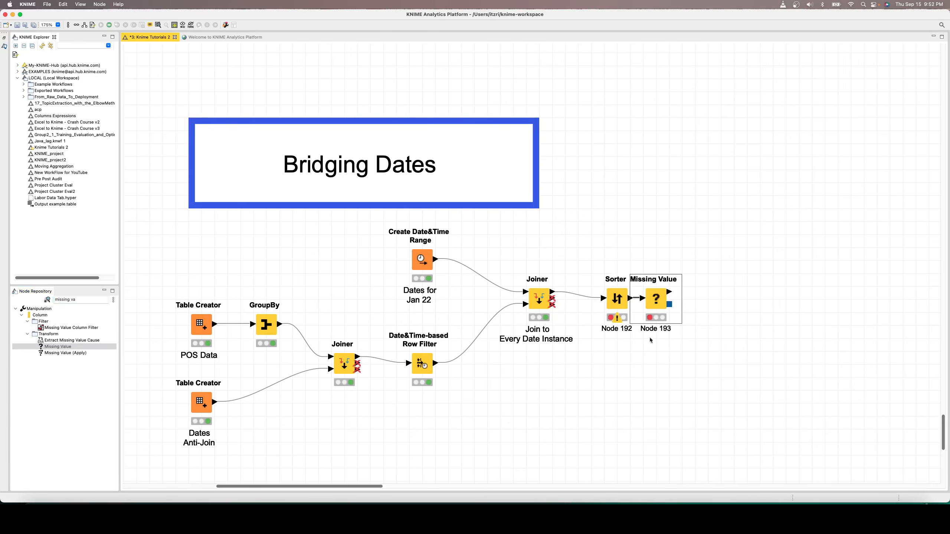
{"action": "left_click_drag", "start_coordinate": [669, 297], "coordinate": [696, 297]}
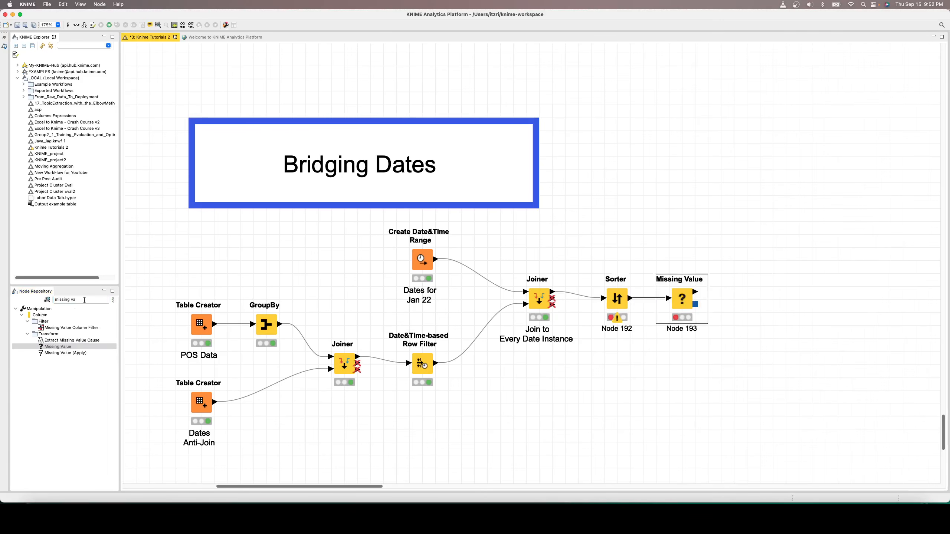
- Add a Moving Aggregation node connected after Missing Value and move it slightly farther along the workflow
{"action": "triple_click", "coordinate": [85, 300]}
{"action": "type", "text": "movin"}
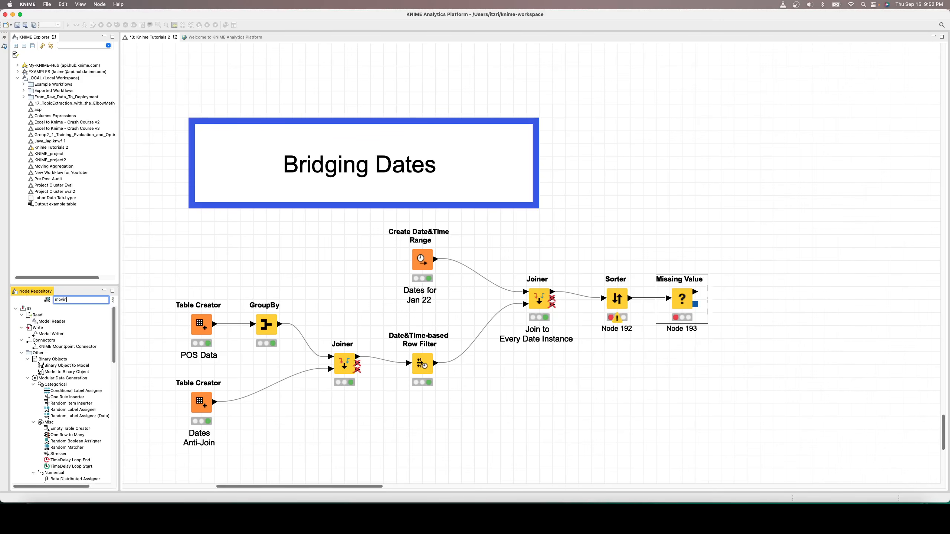
{"action": "type", "text": "g"}
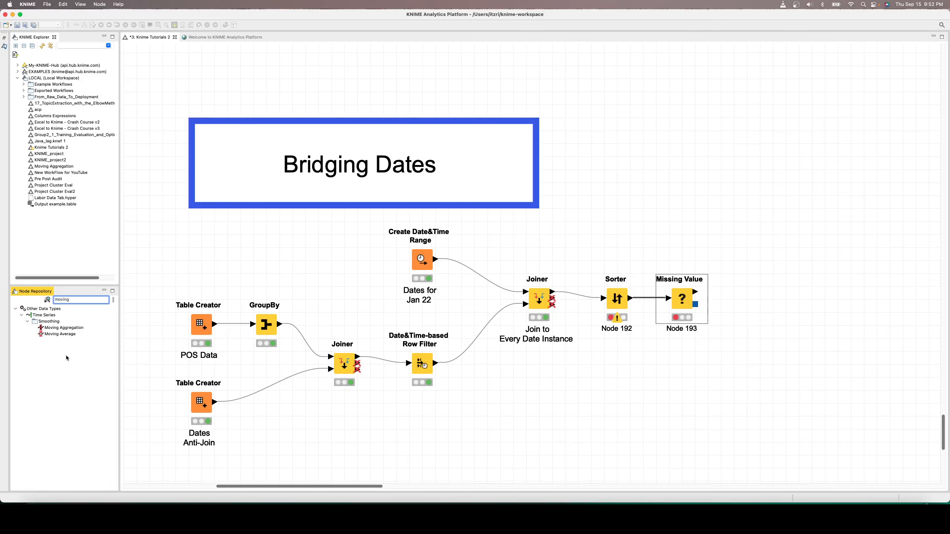
{"action": "double_click", "coordinate": [70, 328]}
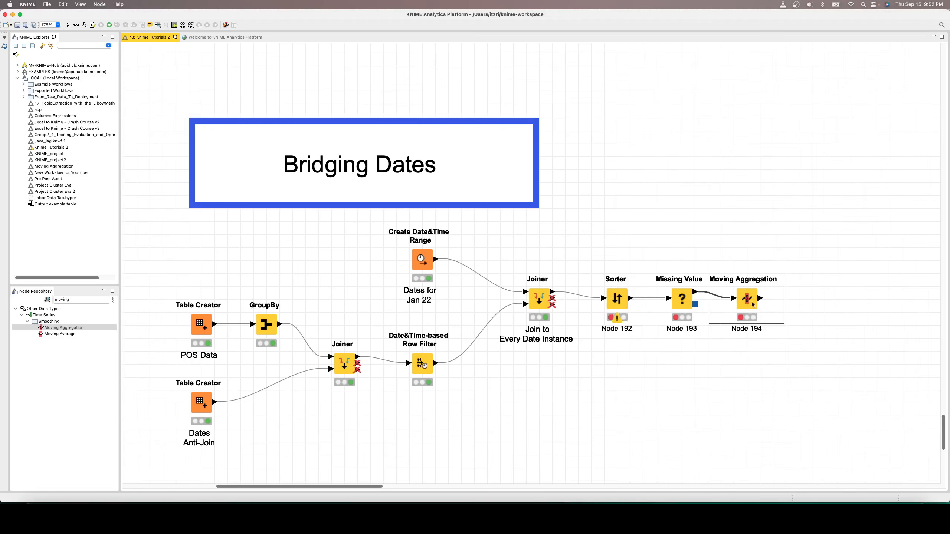
{"action": "left_click_drag", "start_coordinate": [753, 304], "coordinate": [778, 304]}
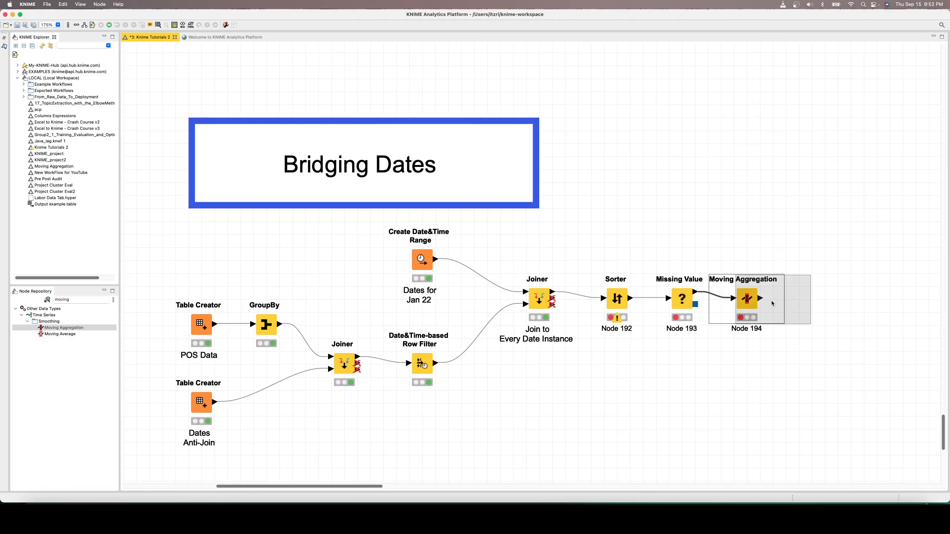
- Relabel the Sorter node "Sort Date ASC" and enlarge the label text to match the existing node labels
{"action": "double_click", "coordinate": [617, 328]}
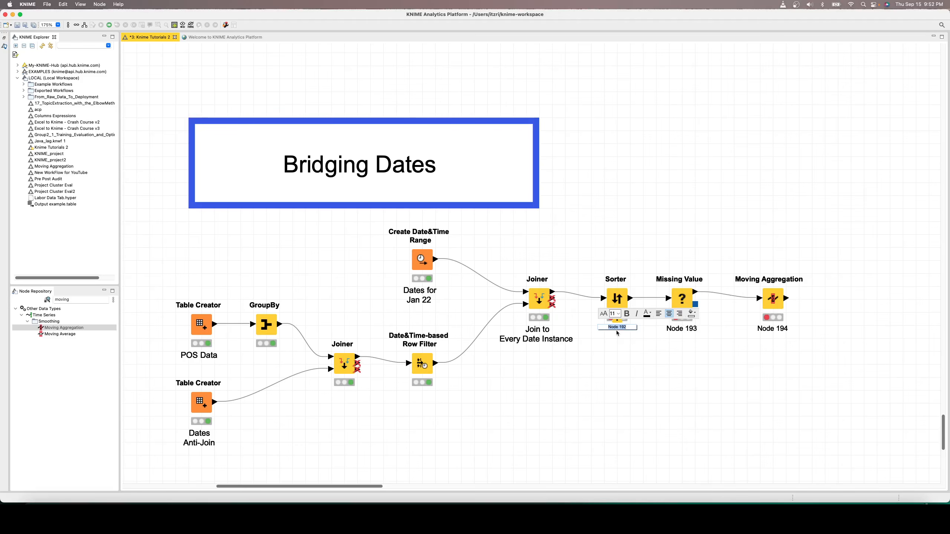
{"action": "type", "text": "Sort Date ASC"}
{"action": "key", "text": "shift+super+Left"}
{"action": "key", "text": "shift+super+Up"}
{"action": "left_click", "coordinate": [617, 314]}
{"action": "left_click", "coordinate": [616, 362]}
{"action": "left_click", "coordinate": [714, 398]}
- Relabel the Missing Value node "Missing as 0" on two lines, with text as large as the other labels
{"action": "double_click", "coordinate": [682, 328]}
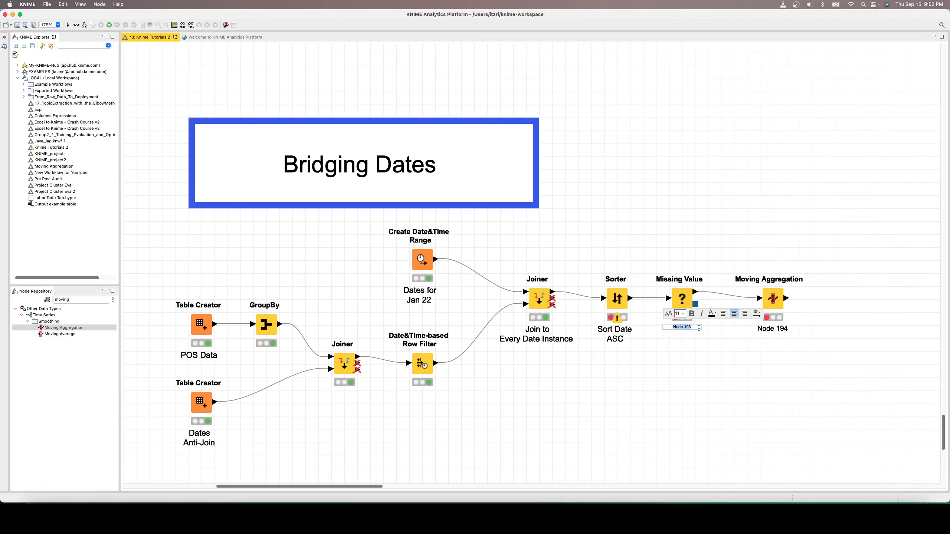
{"action": "type", "text": "Missing as"}
{"action": "key", "text": "Return"}
{"action": "key", "text": "super+a"}
{"action": "left_click", "coordinate": [683, 314]}
{"action": "left_click", "coordinate": [680, 358]}
{"action": "left_click", "coordinate": [752, 401]}
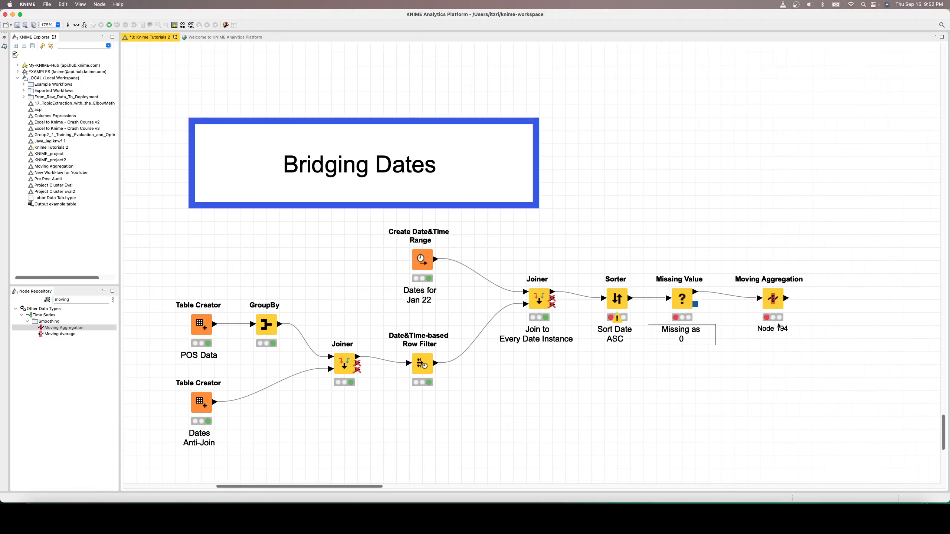
- Relabel the Moving Aggregation node "Moving Sum" and enlarge its text to match the other labels
{"action": "left_click", "coordinate": [774, 327]}
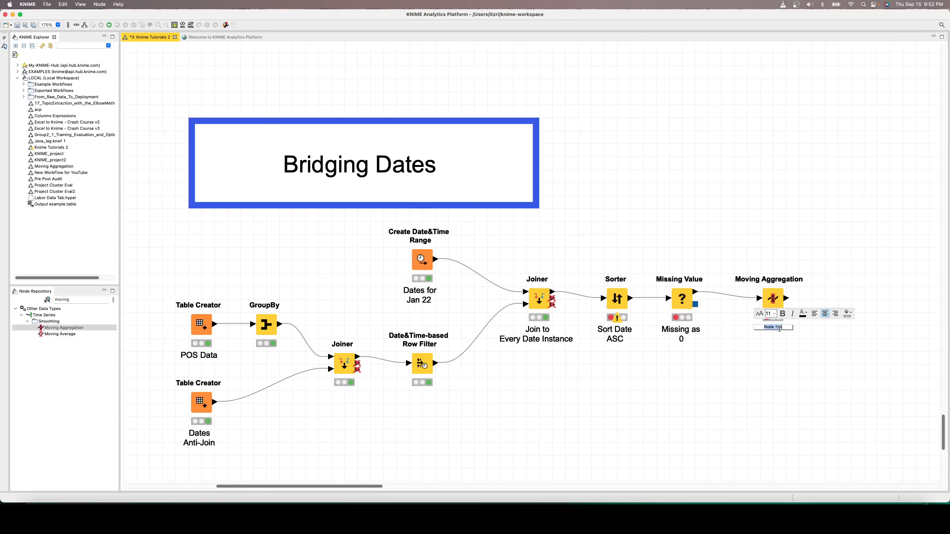
{"action": "type", "text": "Moving Sum"}
{"action": "key", "text": "super+a"}
{"action": "left_click", "coordinate": [772, 313]}
{"action": "left_click", "coordinate": [772, 359]}
{"action": "left_click", "coordinate": [721, 422]}
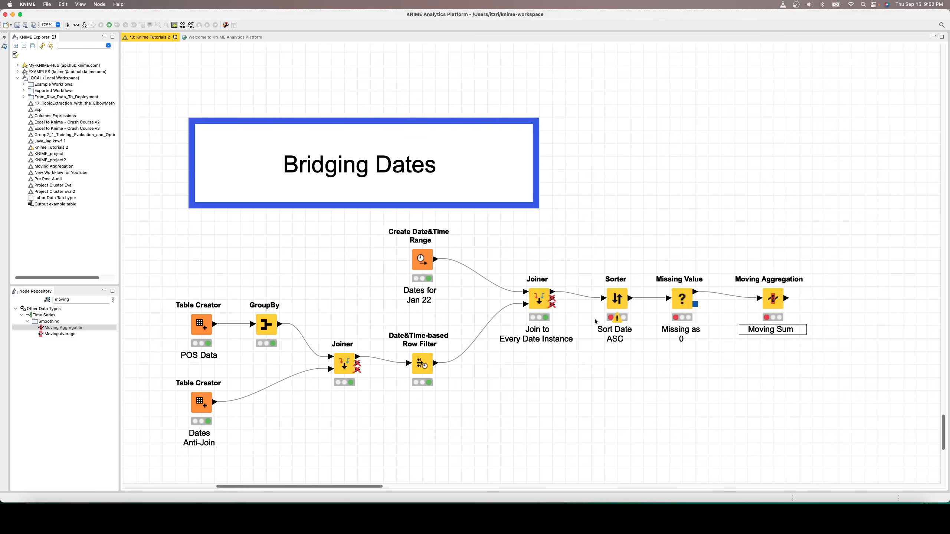
- Configure the Sorter node to sort by Date in ascending order and execute it
{"action": "double_click", "coordinate": [618, 300]}
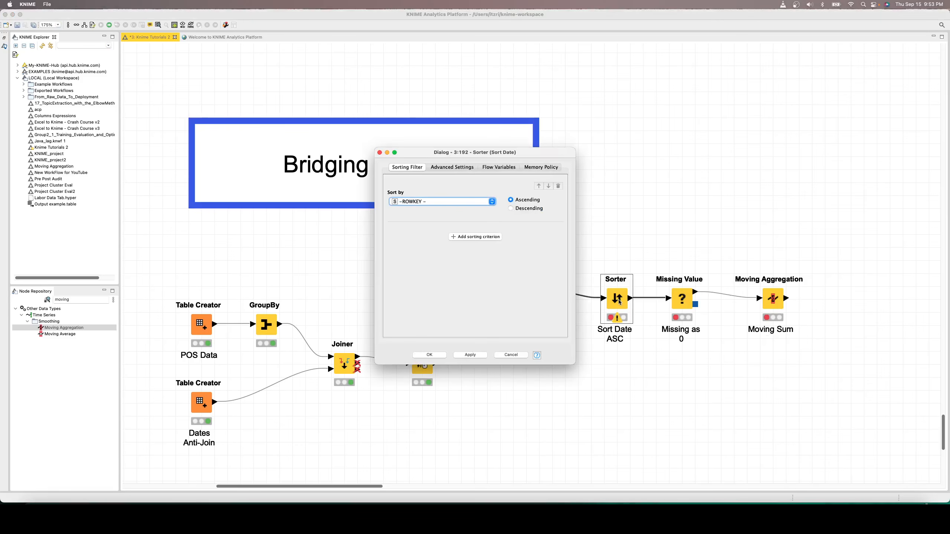
{"action": "left_click", "coordinate": [419, 202]}
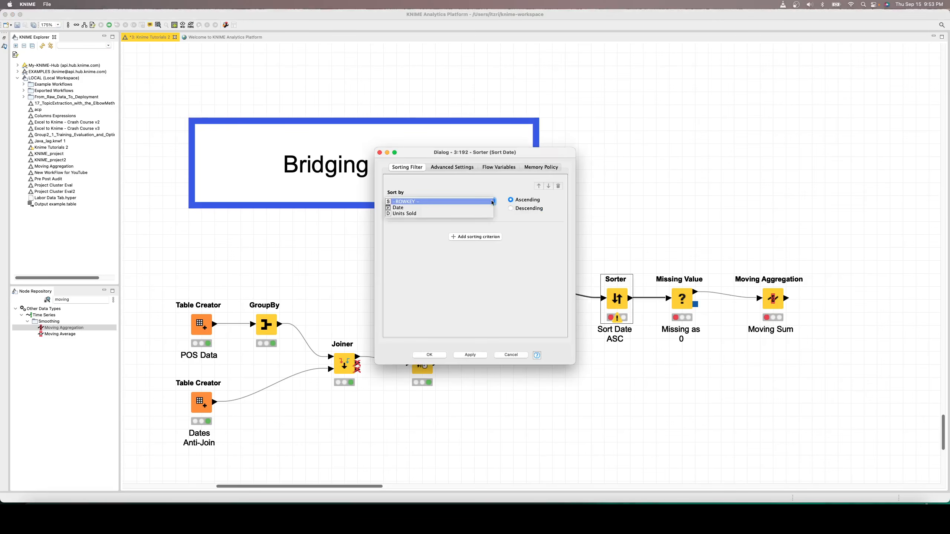
{"action": "left_click", "coordinate": [400, 208]}
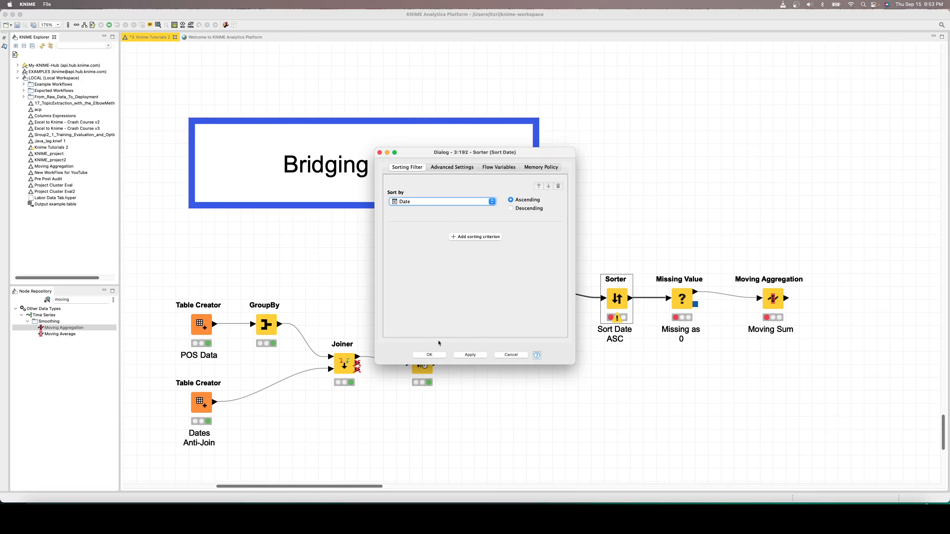
{"action": "left_click", "coordinate": [429, 354]}
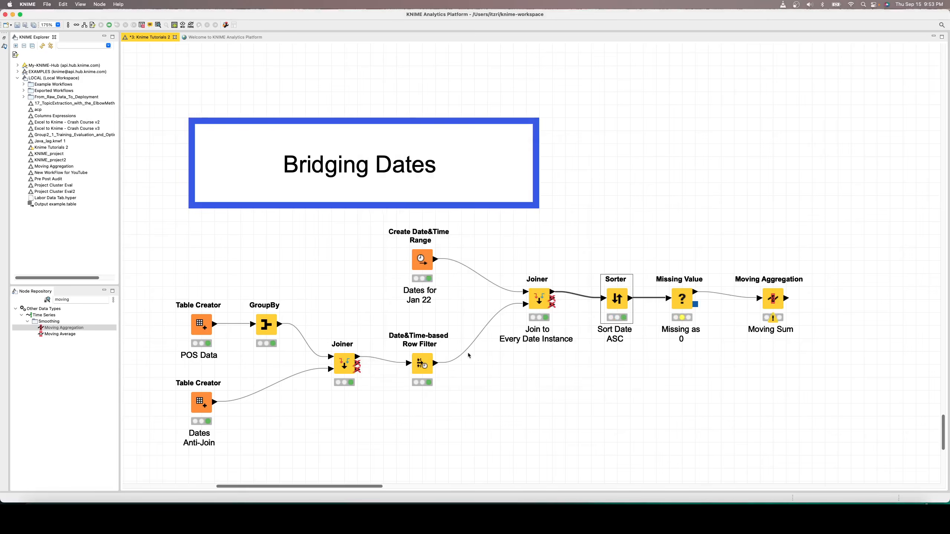
- Configure the Missing Value node to replace missing Number (double) cells with a Fix Value of 0.0, and execute it
{"action": "double_click", "coordinate": [688, 300]}
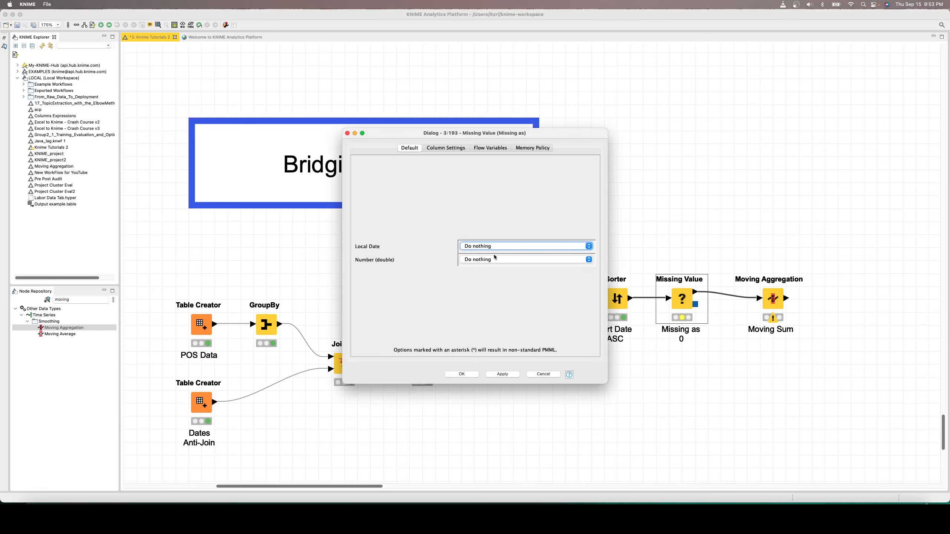
{"action": "left_click", "coordinate": [509, 261]}
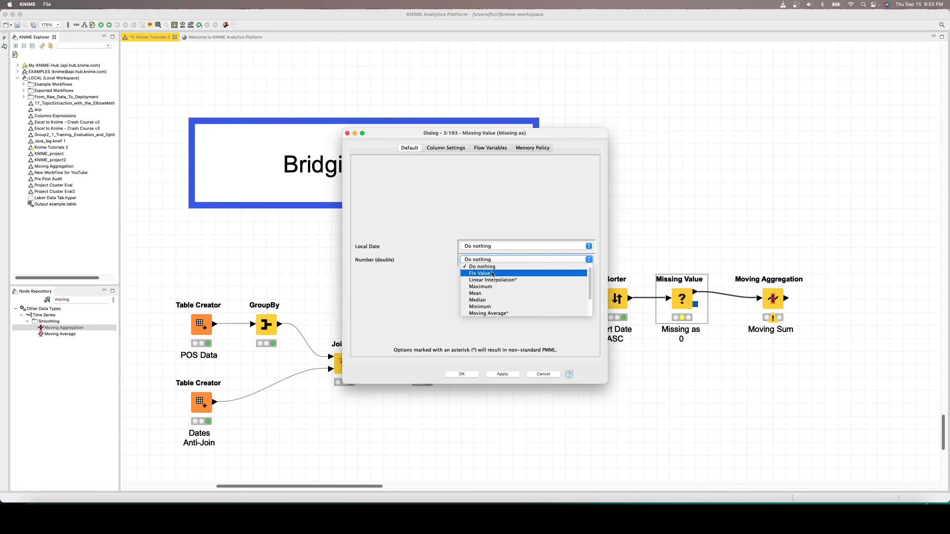
{"action": "left_click", "coordinate": [539, 272]}
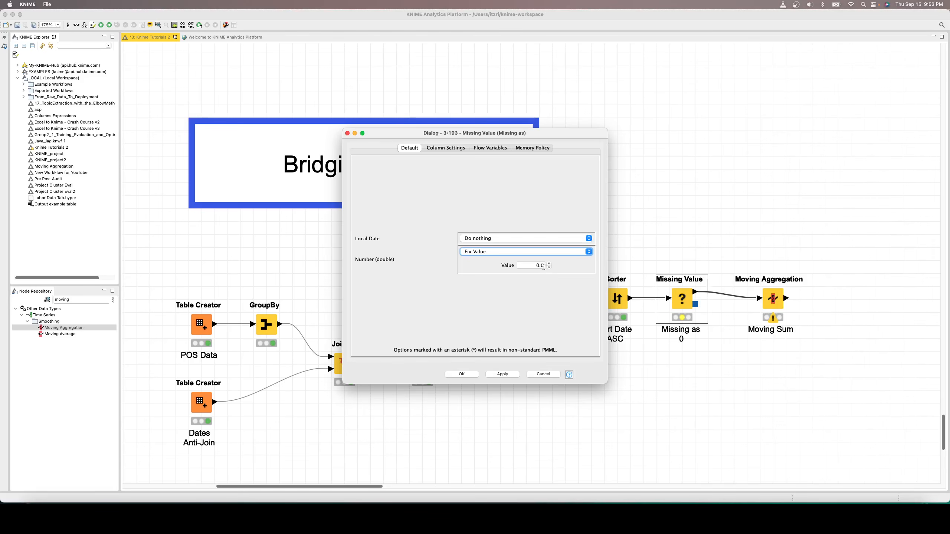
{"action": "left_click", "coordinate": [589, 253]}
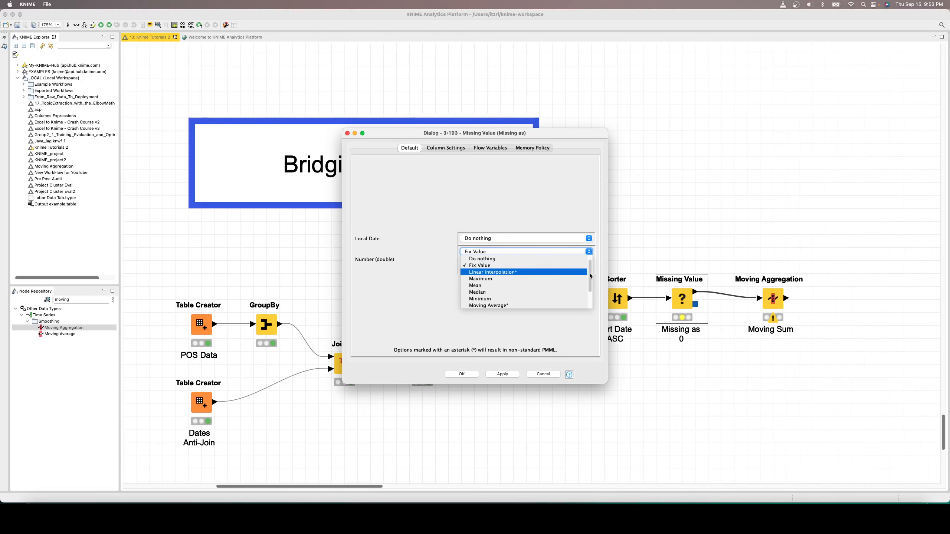
{"action": "scroll", "coordinate": [523, 277], "scroll_direction": "down", "scroll_amount": 4}
{"action": "scroll", "coordinate": [495, 276], "scroll_direction": "up", "scroll_amount": 5}
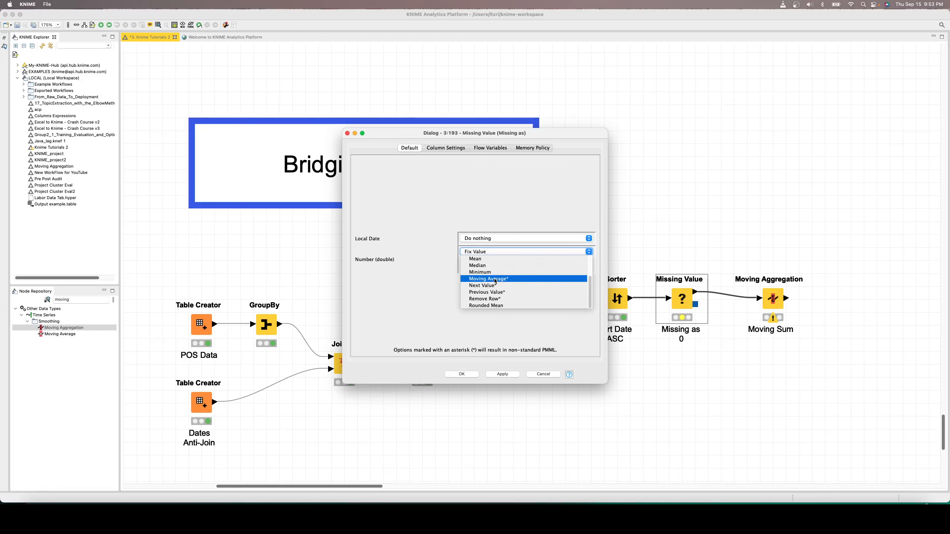
{"action": "scroll", "coordinate": [494, 275], "scroll_direction": "down", "scroll_amount": 2}
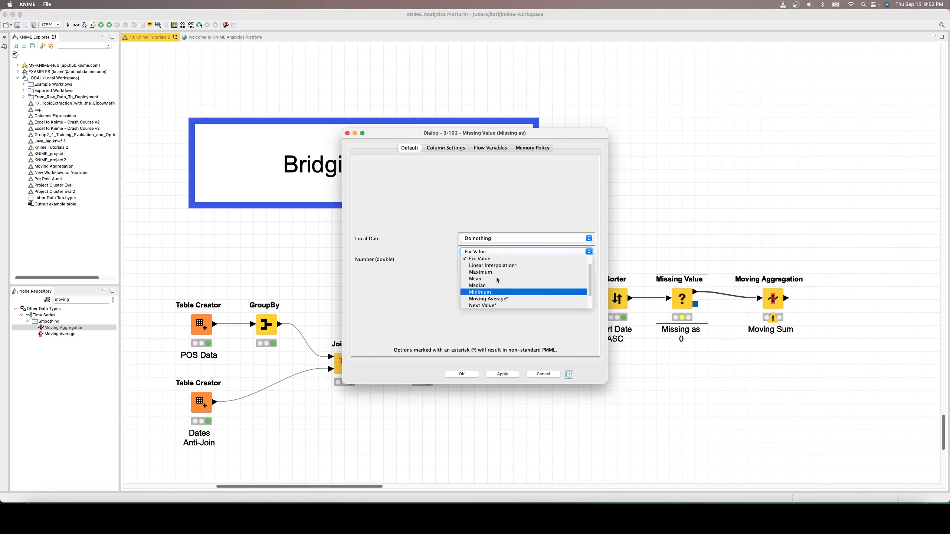
{"action": "scroll", "coordinate": [489, 276], "scroll_direction": "up", "scroll_amount": 2}
{"action": "left_click", "coordinate": [487, 273]}
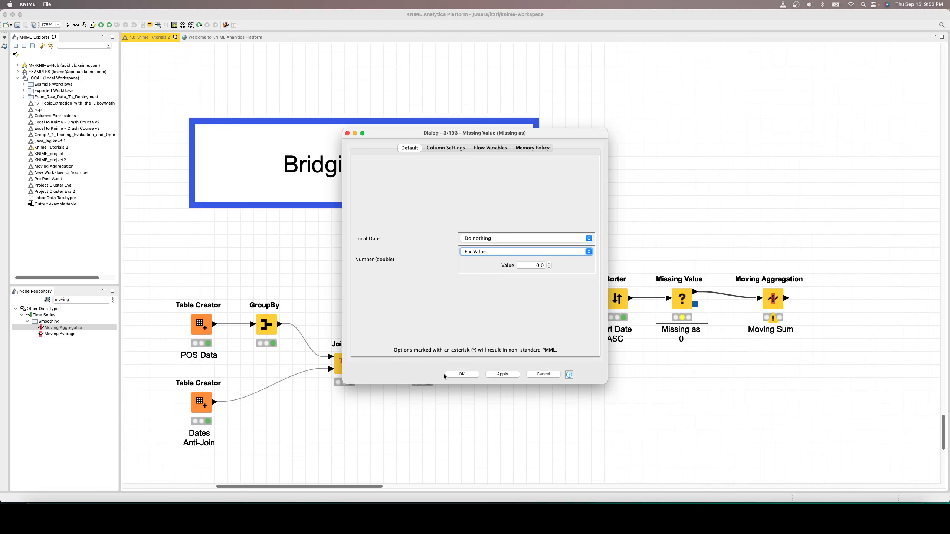
{"action": "left_click", "coordinate": [463, 374]}
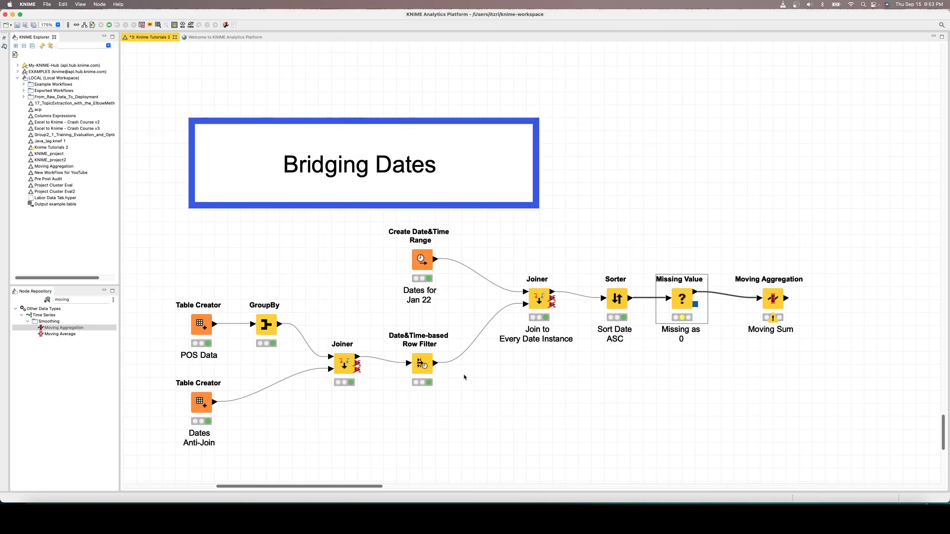
- In the Moving Aggregation node, add Units Sold with the Sum aggregation and set column naming to Keep original name(s)
{"action": "double_click", "coordinate": [773, 298]}
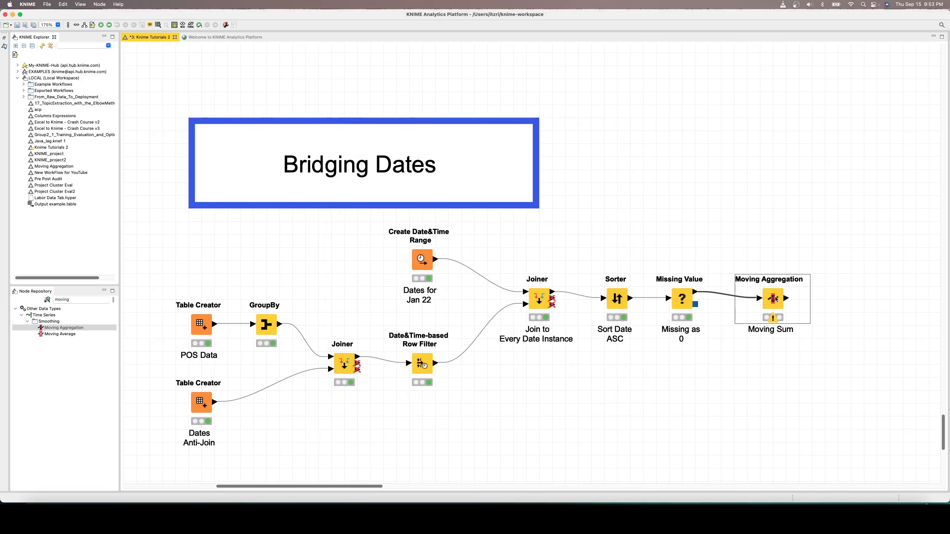
{"action": "left_click", "coordinate": [329, 244]}
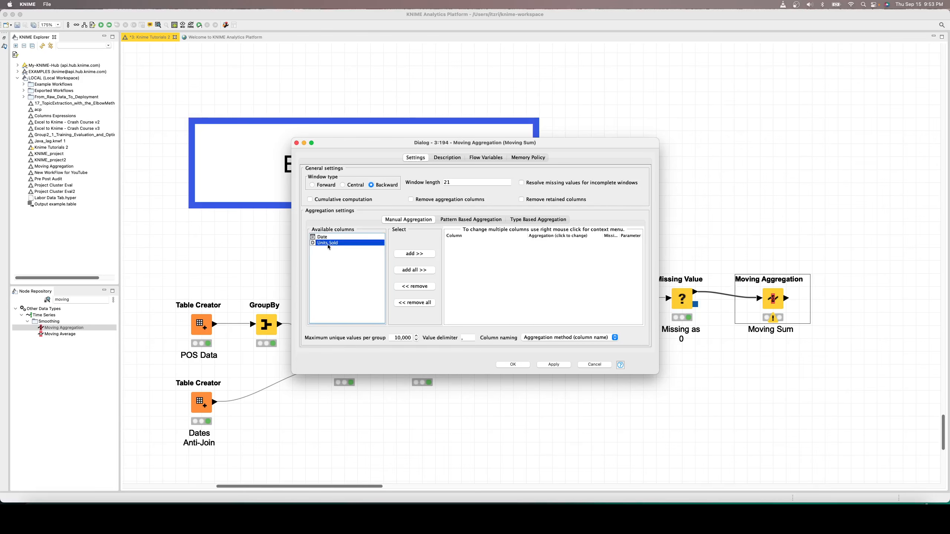
{"action": "left_click", "coordinate": [427, 256]}
{"action": "left_click", "coordinate": [547, 241]}
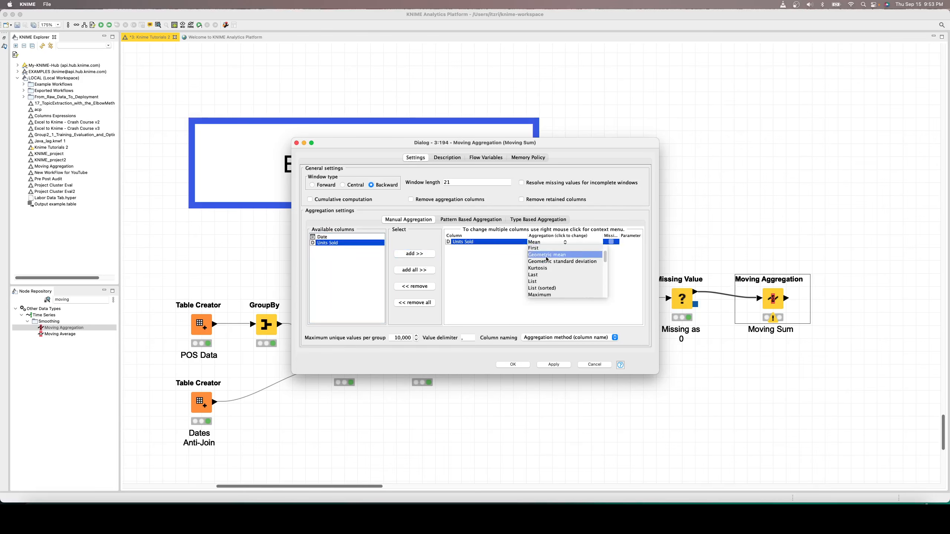
{"action": "scroll", "coordinate": [546, 266], "scroll_direction": "down", "scroll_amount": 5}
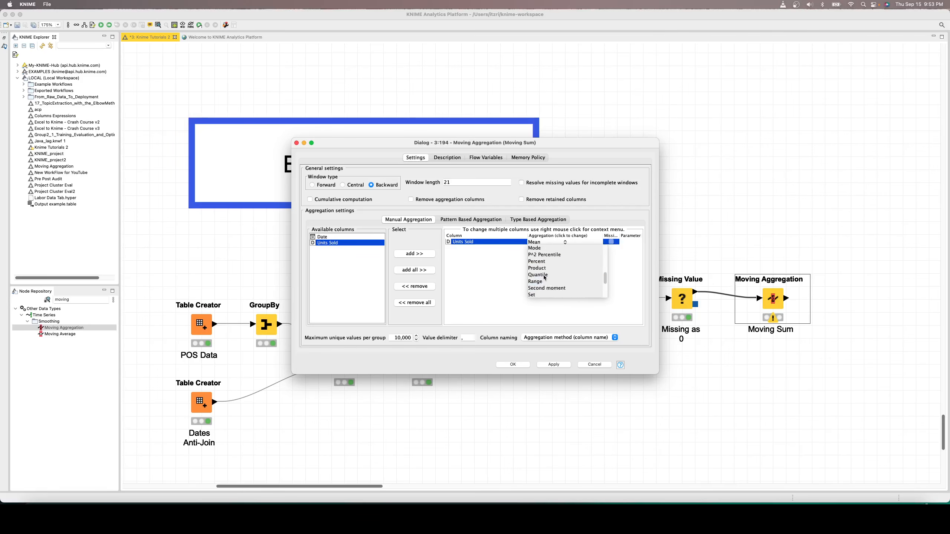
{"action": "scroll", "coordinate": [544, 277], "scroll_direction": "down", "scroll_amount": 3}
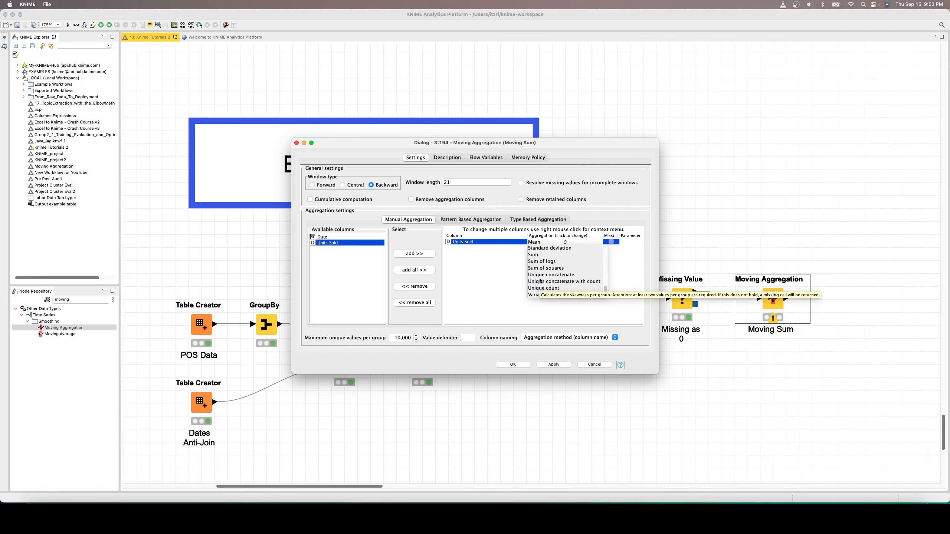
{"action": "left_click", "coordinate": [533, 255]}
{"action": "left_click", "coordinate": [536, 338]}
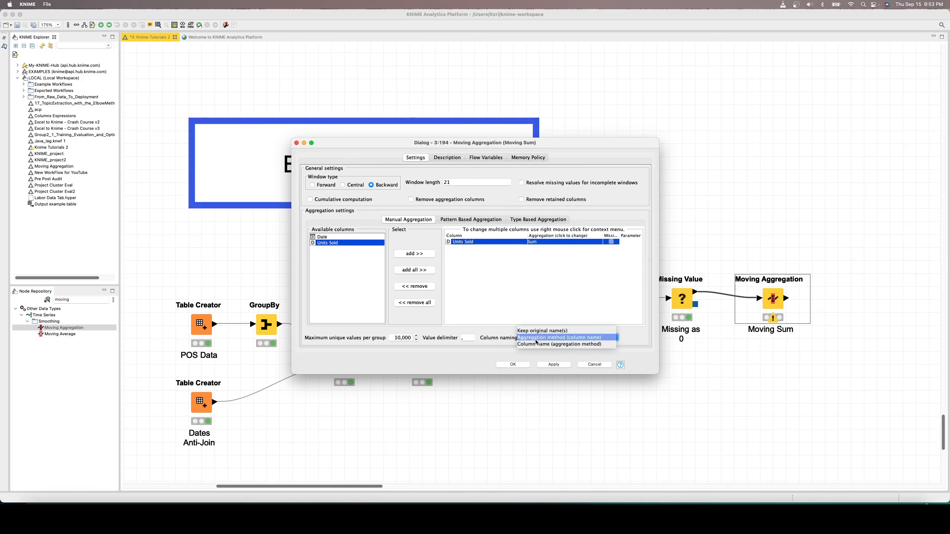
{"action": "left_click", "coordinate": [537, 331]}
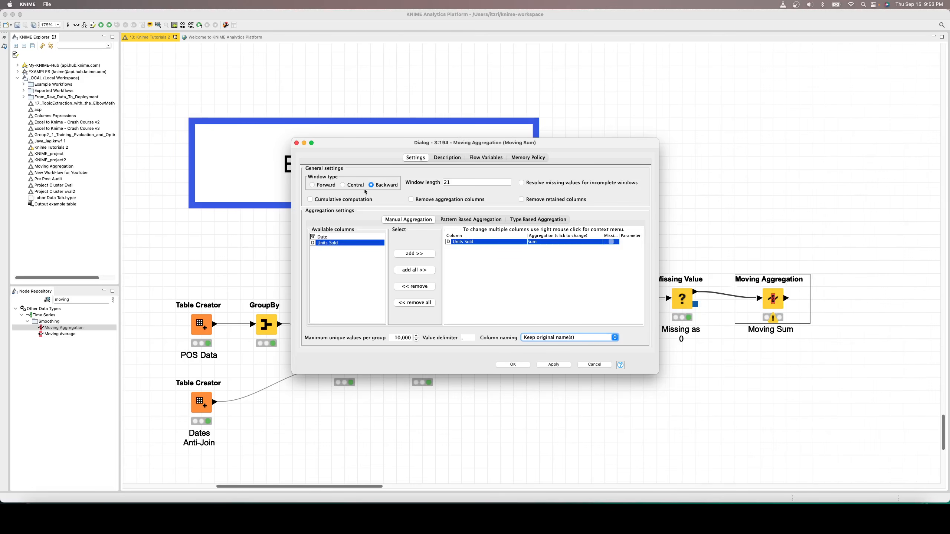
- Set the Moving Aggregation window length to 7 and try to confirm the settings
{"action": "left_click_drag", "start_coordinate": [458, 185], "coordinate": [444, 182]}
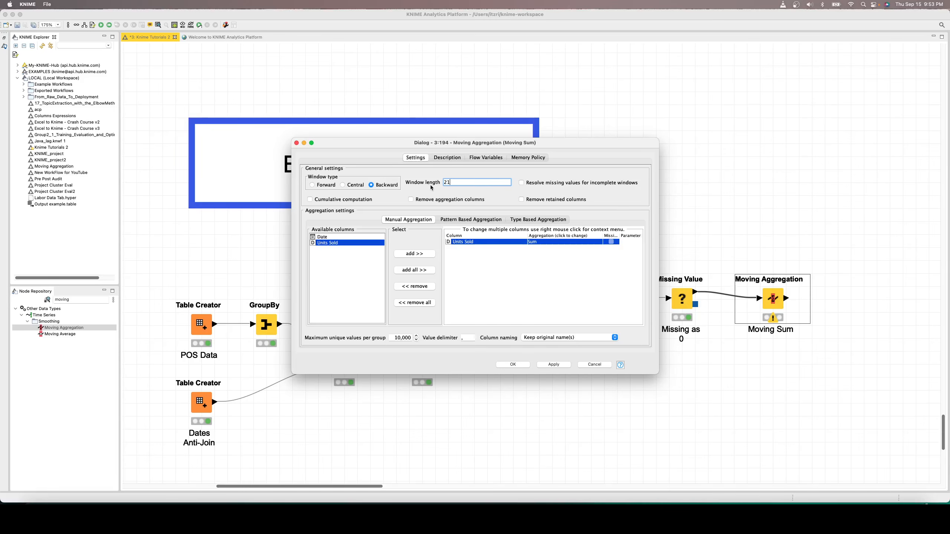
{"action": "key", "text": "BackSpace"}
{"action": "key", "text": "BackSpace"}
{"action": "type", "text": "7"}
{"action": "left_click", "coordinate": [510, 365]}
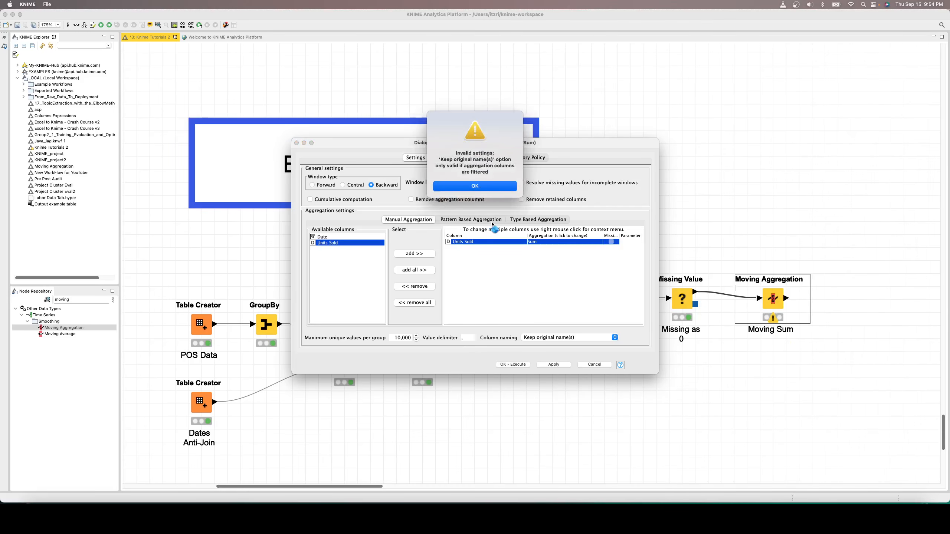
{"action": "left_click", "coordinate": [473, 186]}
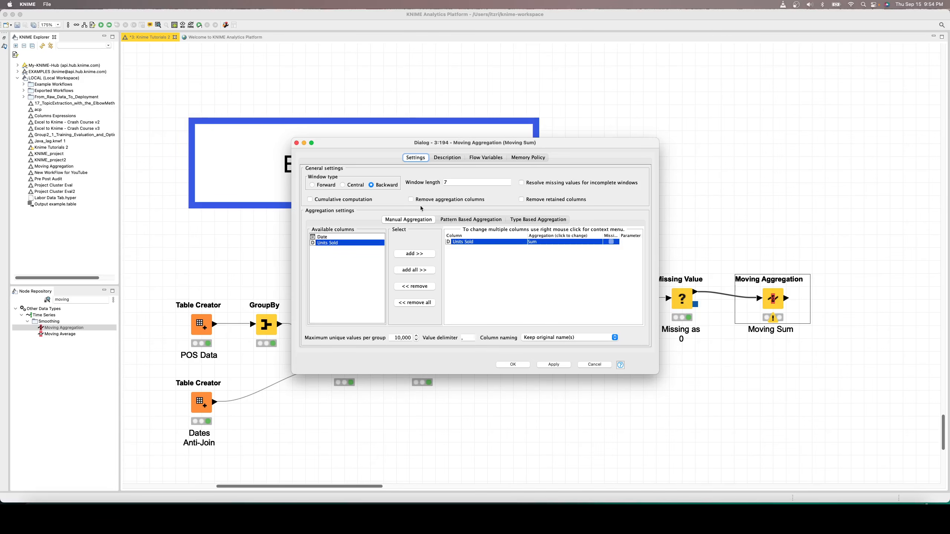
- Keep Sum for Units Sold, set column naming to Aggregation method (column name), and confirm the Moving Aggregation settings
{"action": "left_click", "coordinate": [538, 242]}
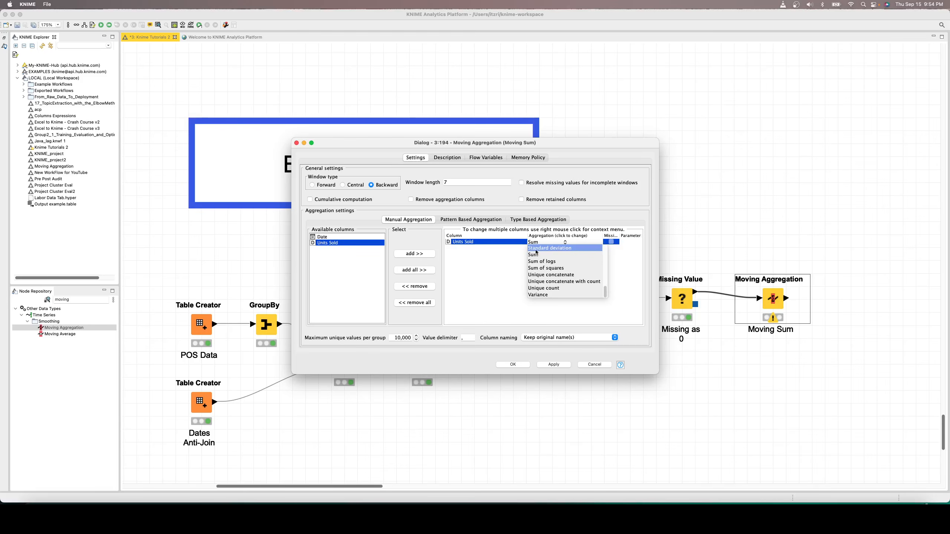
{"action": "left_click", "coordinate": [542, 255]}
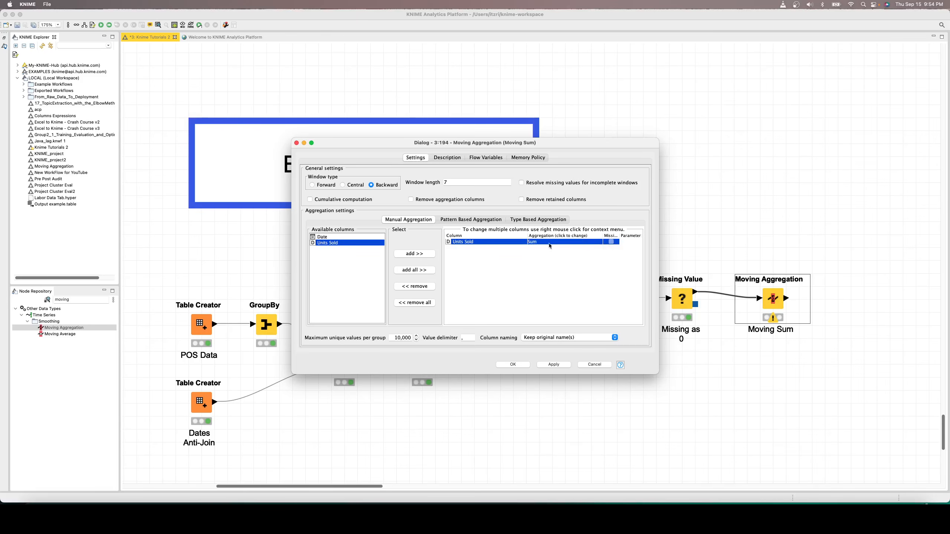
{"action": "left_click", "coordinate": [411, 199]}
{"action": "left_click", "coordinate": [549, 339]}
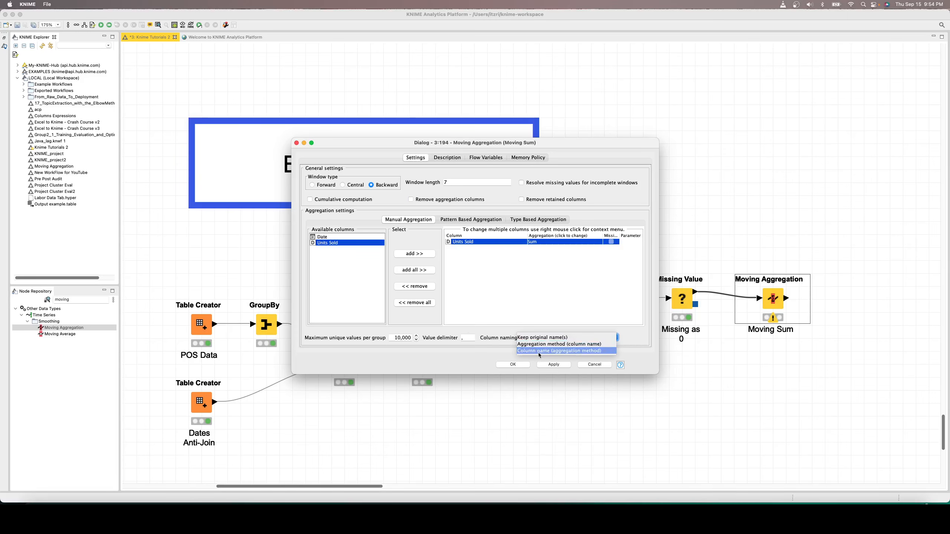
{"action": "left_click", "coordinate": [543, 344]}
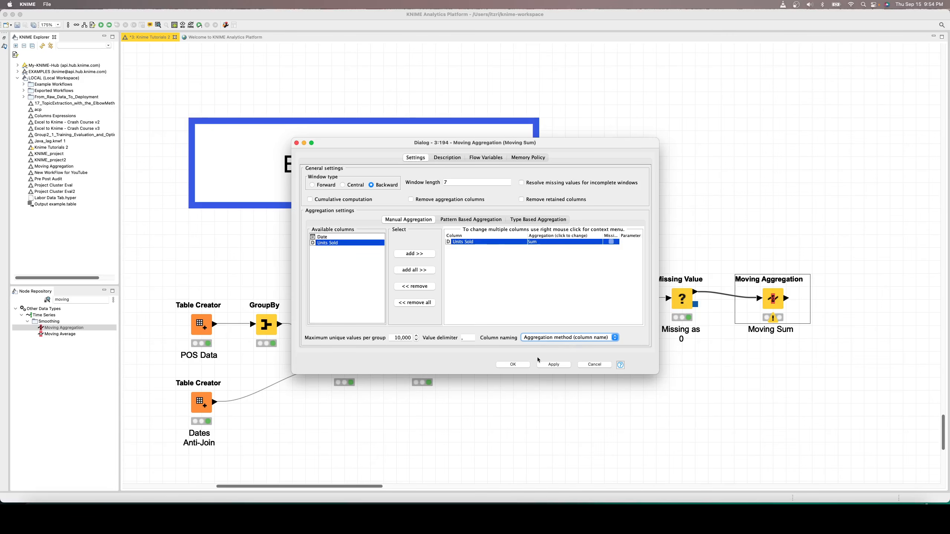
{"action": "left_click", "coordinate": [516, 365]}
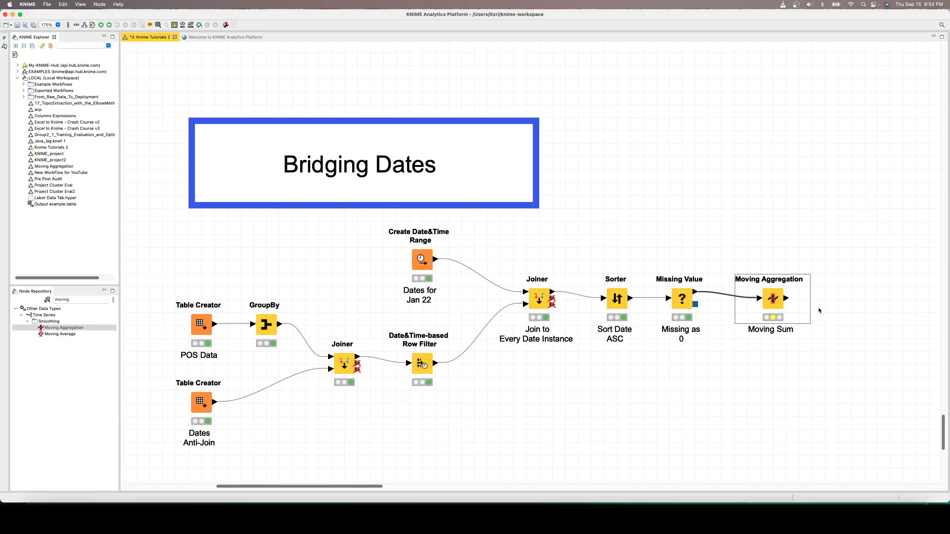
- Execute the Moving Aggregation node and open its Moving average values output table
{"action": "right_click", "coordinate": [777, 302]}
{"action": "left_click", "coordinate": [806, 313]}
{"action": "right_click", "coordinate": [773, 301]}
{"action": "left_click", "coordinate": [801, 476]}
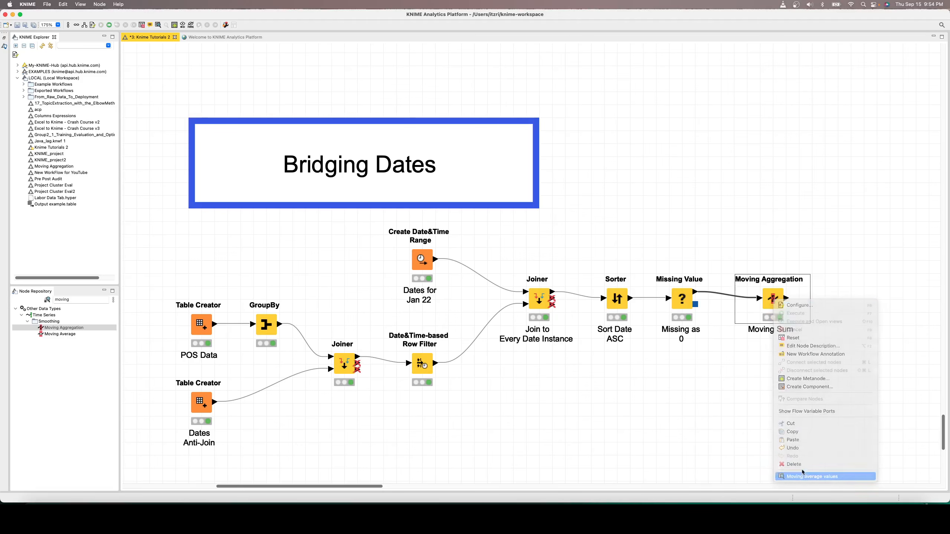
{"action": "left_click", "coordinate": [333, 137]}
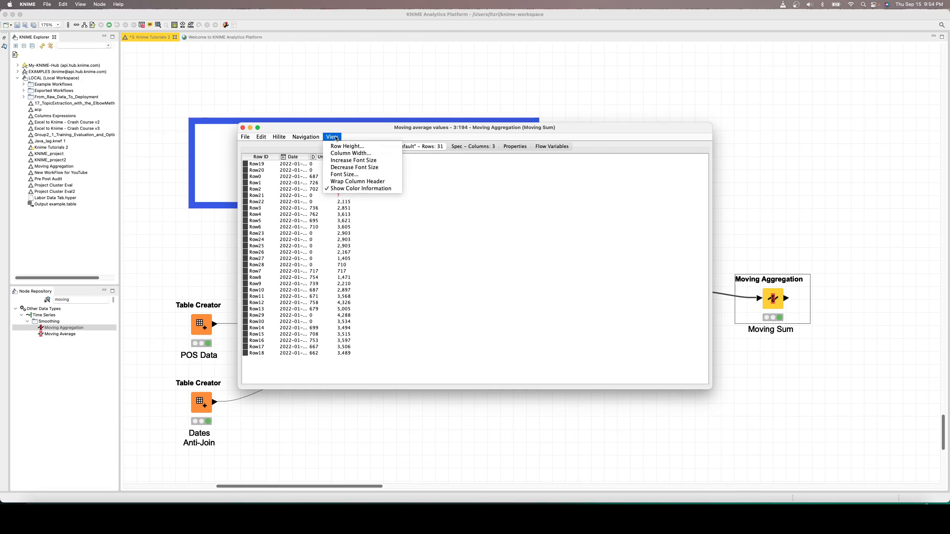
{"action": "left_click", "coordinate": [427, 250]}
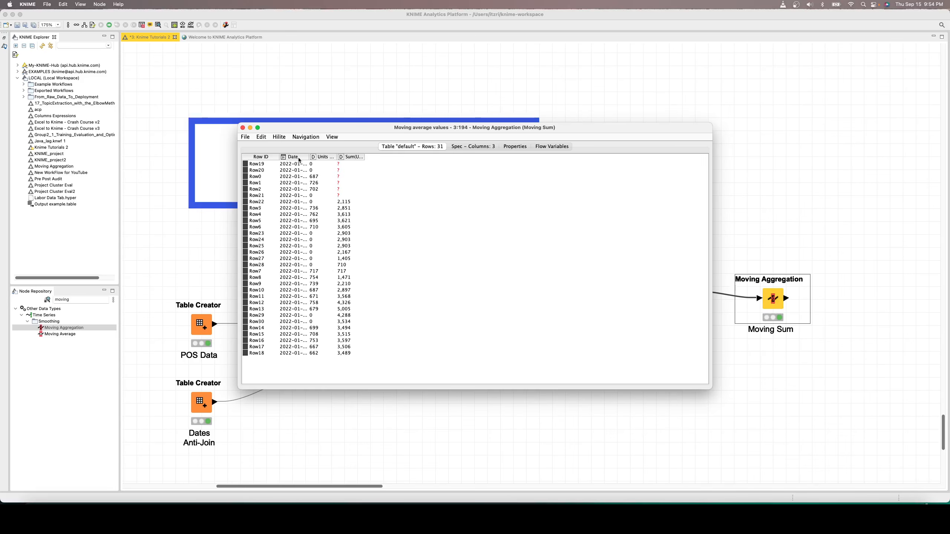
- Widen the Date column to show full dates and increase the output table's font size several times
{"action": "left_click_drag", "start_coordinate": [309, 157], "coordinate": [357, 164]}
{"action": "left_click_drag", "start_coordinate": [391, 194], "coordinate": [319, 168]}
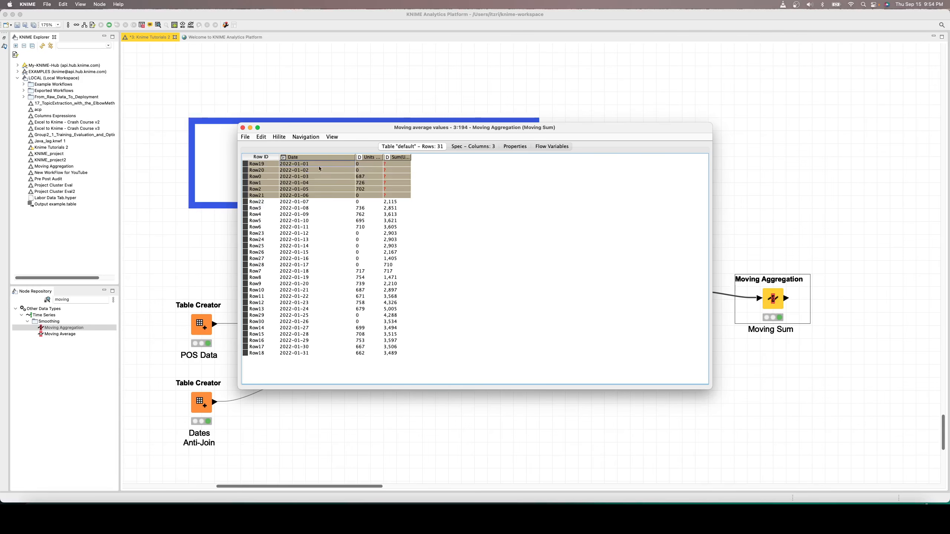
{"action": "left_click", "coordinate": [328, 137]}
{"action": "left_click", "coordinate": [334, 143]}
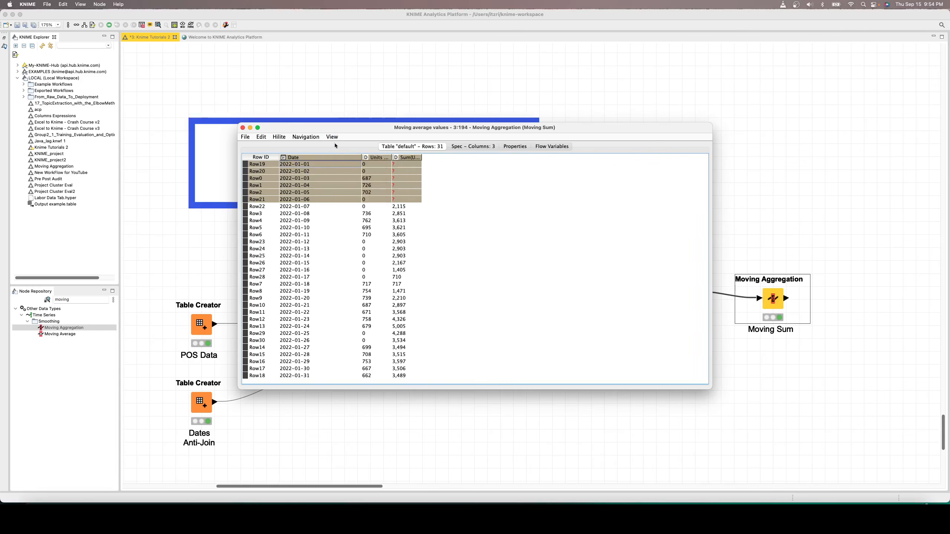
{"action": "left_click", "coordinate": [333, 137]}
{"action": "left_click", "coordinate": [347, 167]}
{"action": "left_click", "coordinate": [332, 137]}
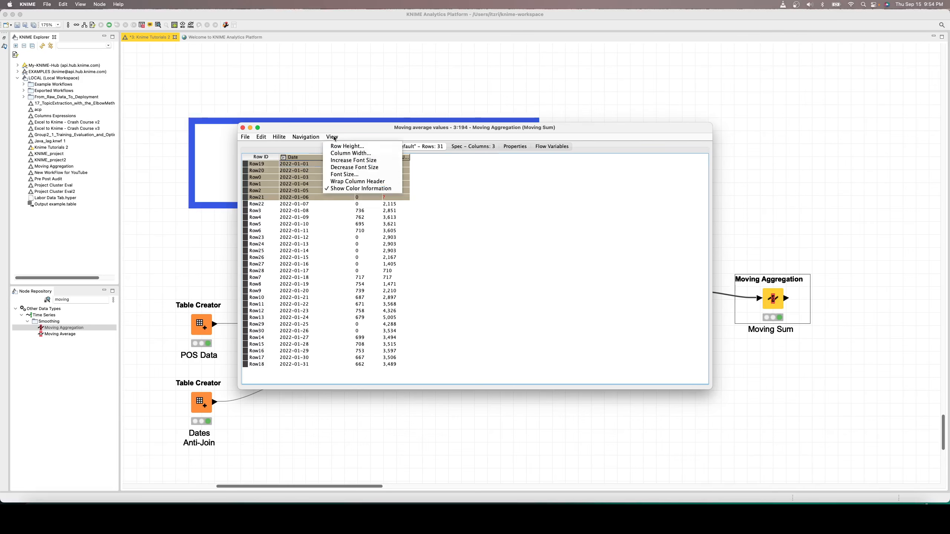
{"action": "left_click", "coordinate": [348, 160]}
{"action": "left_click", "coordinate": [332, 137]}
{"action": "left_click", "coordinate": [348, 160]}
{"action": "left_click", "coordinate": [332, 137]}
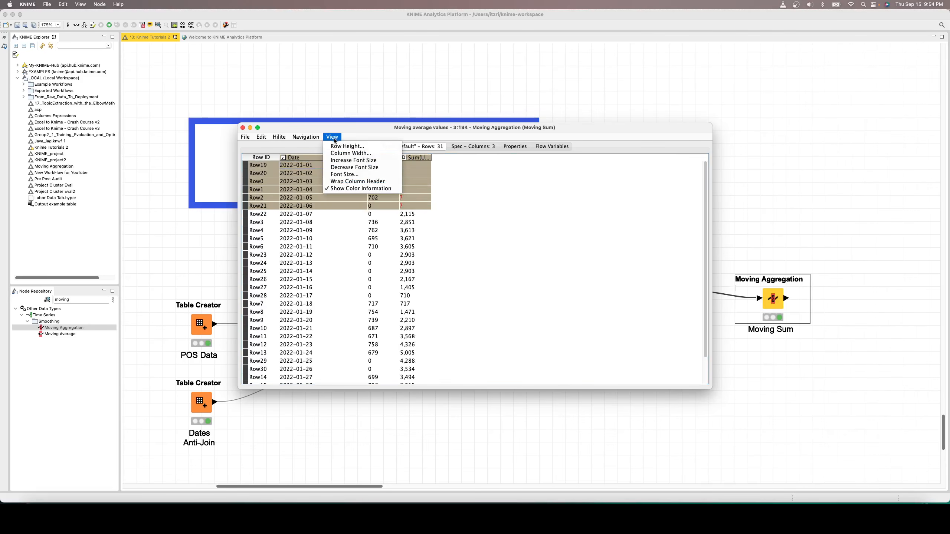
{"action": "left_click", "coordinate": [348, 161]}
{"action": "left_click", "coordinate": [332, 137]}
{"action": "left_click", "coordinate": [348, 160]}
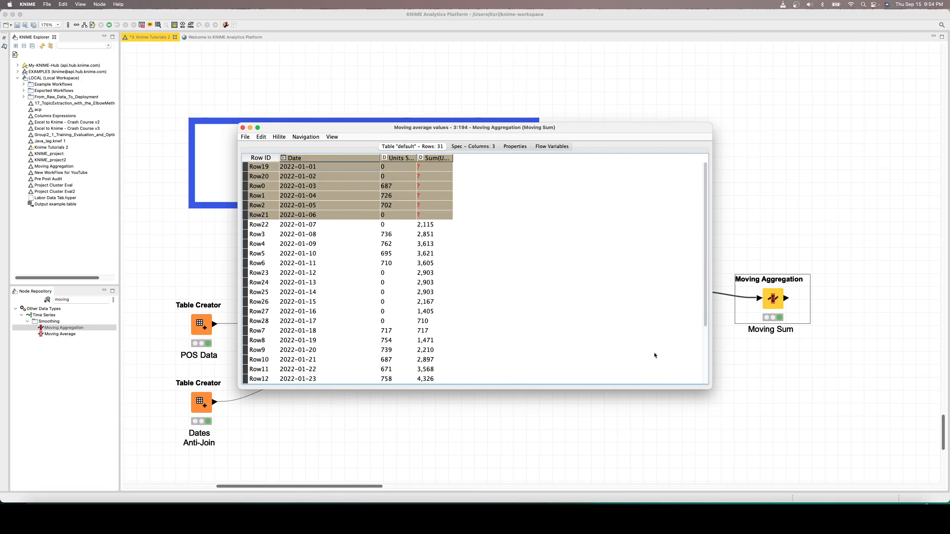
- Make the output table window narrower and tall enough for all January rows, and move it higher on the screen
{"action": "left_click_drag", "start_coordinate": [714, 389], "coordinate": [652, 482]}
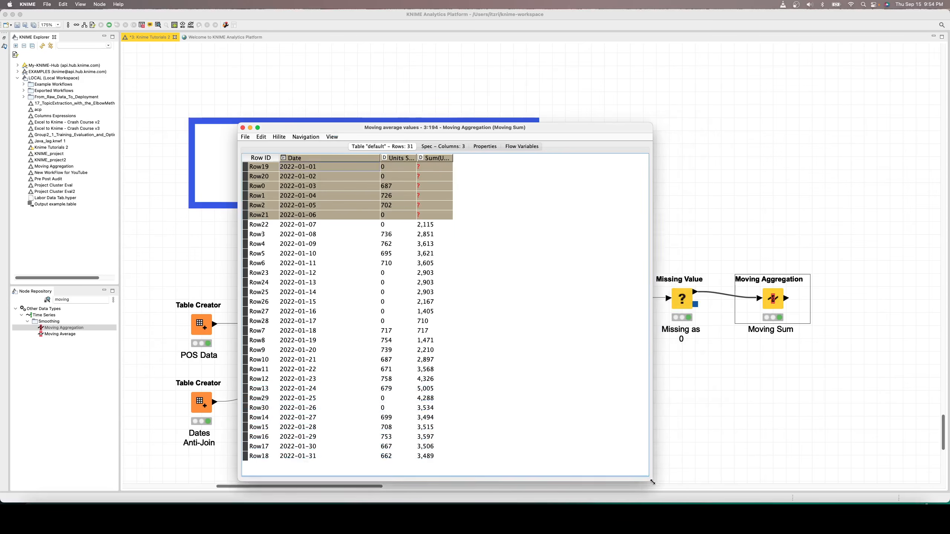
{"action": "left_click_drag", "start_coordinate": [329, 123], "coordinate": [326, 53]}
{"action": "left_click", "coordinate": [307, 99]}
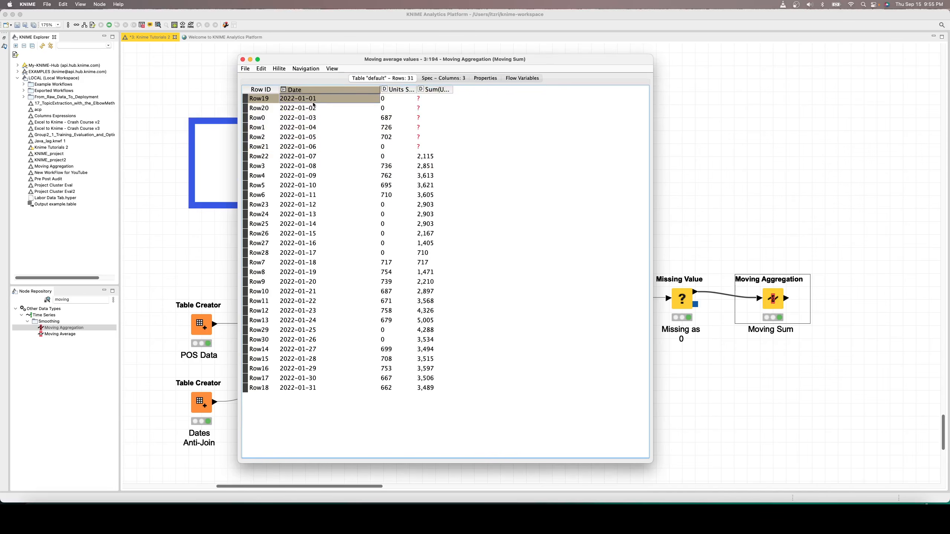
- Review the full January date range and compare the first seven days' Units Sold with the 2022-01-07 moving sum
{"action": "left_click_drag", "start_coordinate": [314, 105], "coordinate": [326, 389]}
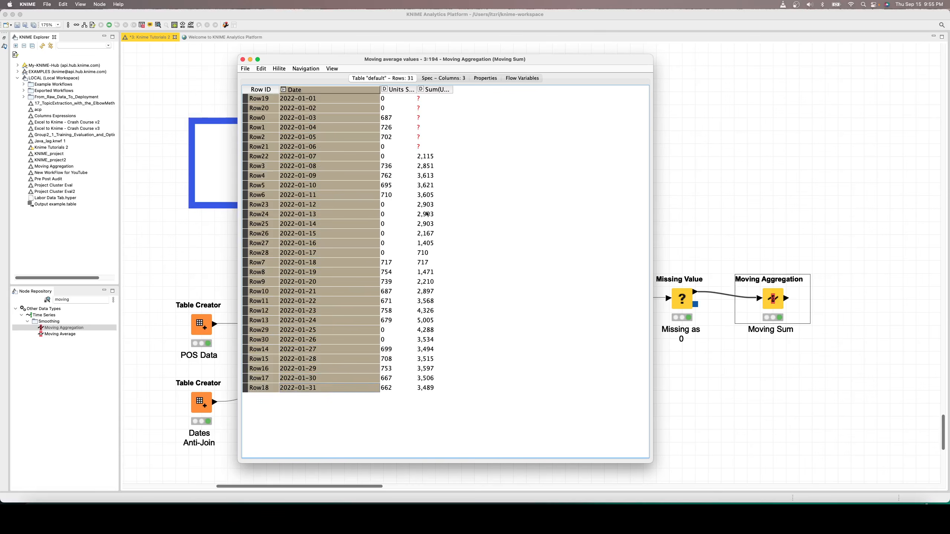
{"action": "left_click_drag", "start_coordinate": [390, 99], "coordinate": [394, 145]}
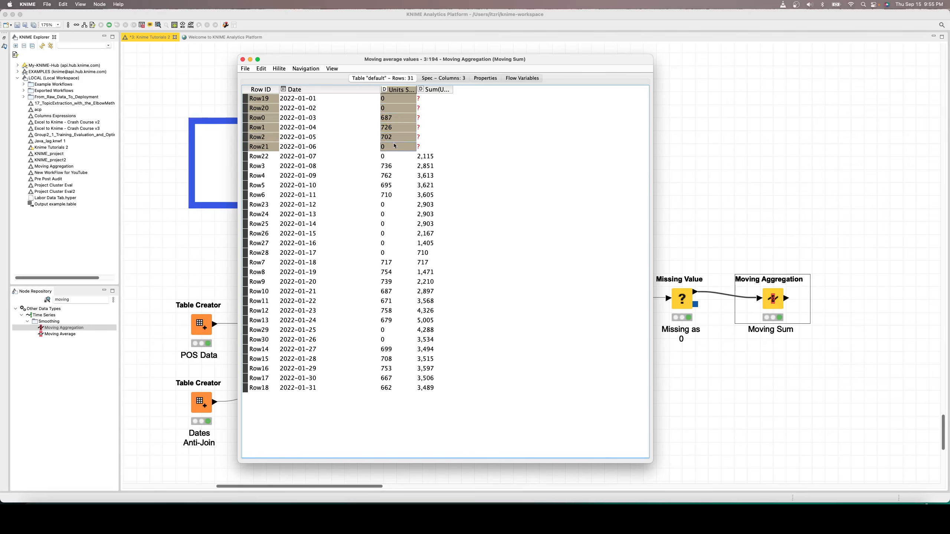
{"action": "left_click", "coordinate": [420, 147]}
{"action": "left_click", "coordinate": [430, 158]}
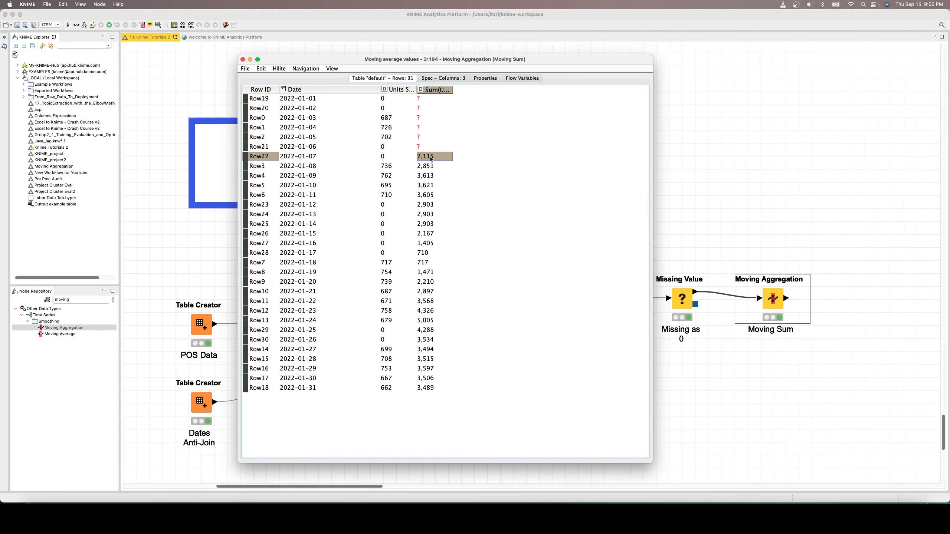
{"action": "left_click_drag", "start_coordinate": [393, 158], "coordinate": [402, 102]}
{"action": "left_click", "coordinate": [432, 159]}
- Widen the Sum(Units Sold) and Units Sold columns and compare the 2022-01-18 sum with the rows from 2022-01-12 to 2022-01-17
{"action": "left_click_drag", "start_coordinate": [453, 89], "coordinate": [501, 90]}
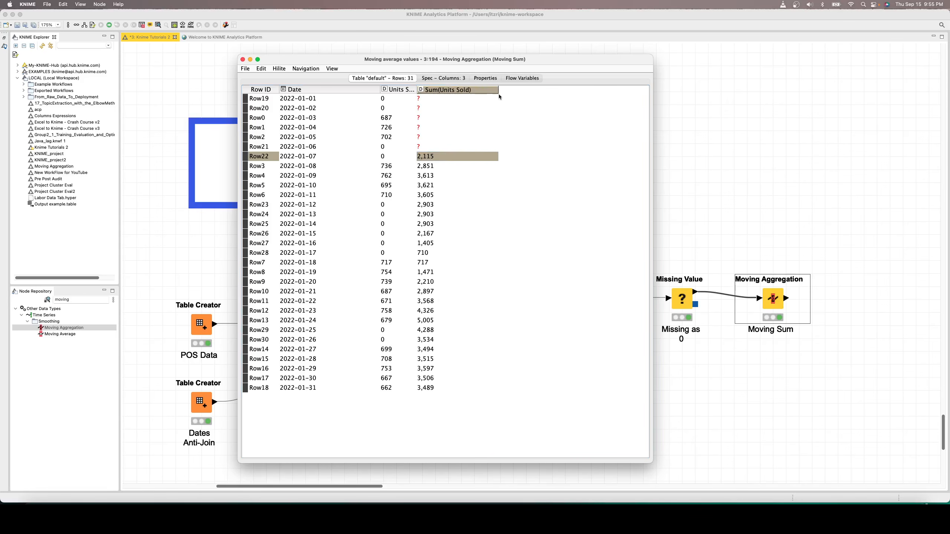
{"action": "left_click_drag", "start_coordinate": [417, 90], "coordinate": [453, 90]}
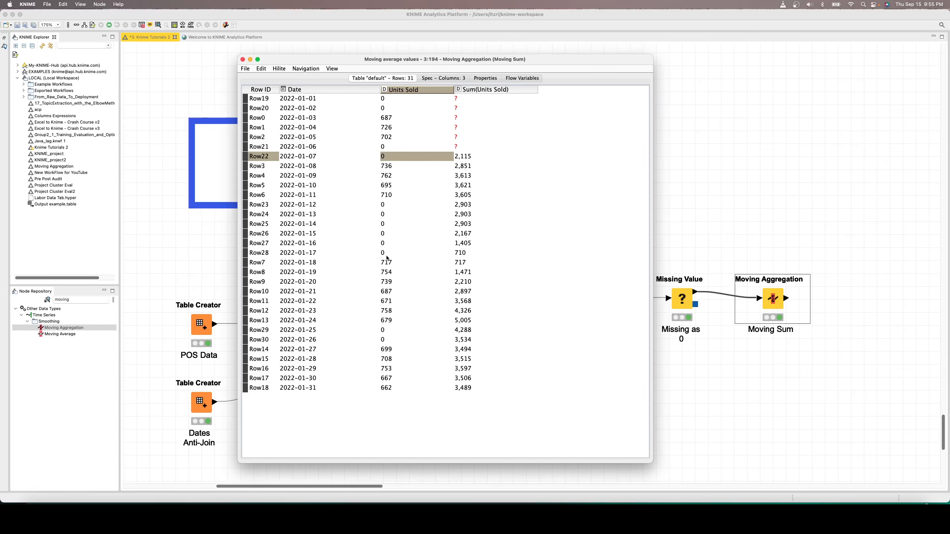
{"action": "left_click_drag", "start_coordinate": [386, 258], "coordinate": [395, 206]}
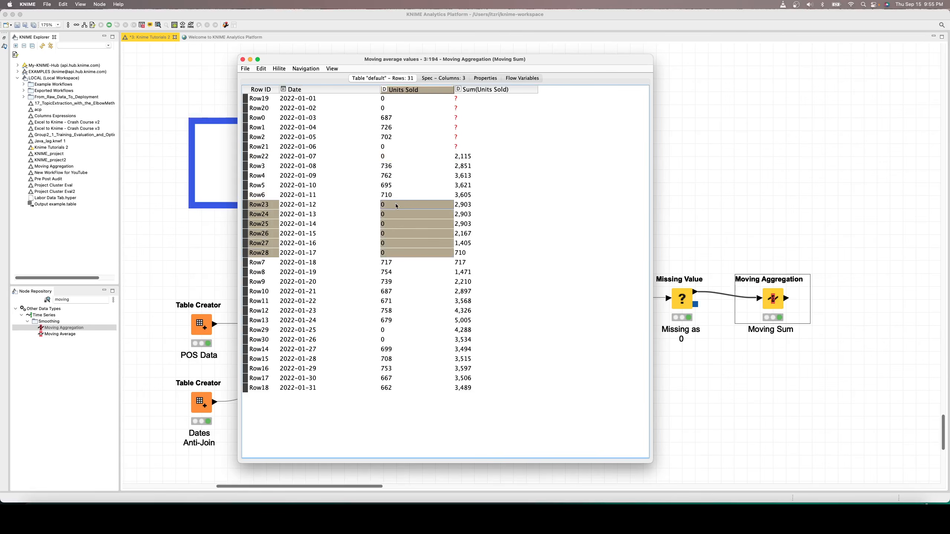
{"action": "left_click", "coordinate": [460, 262]}
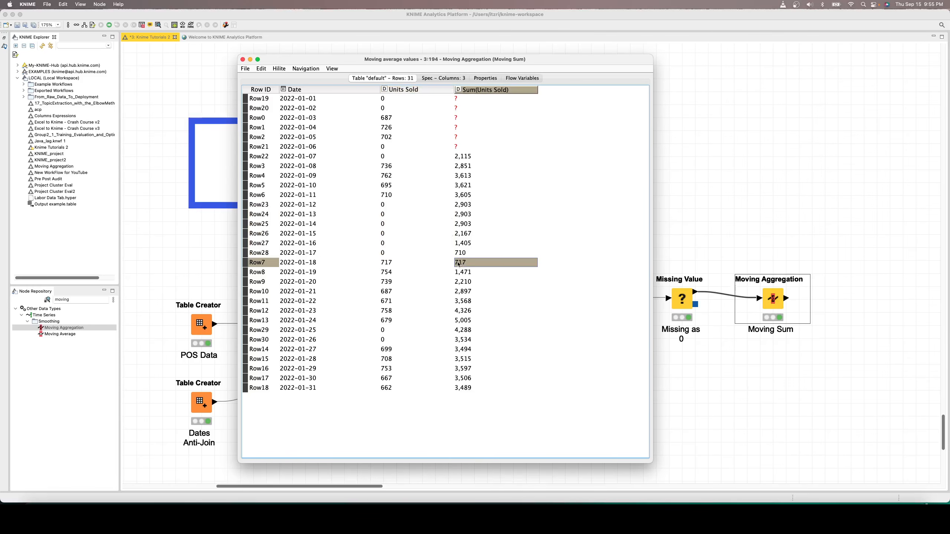
{"action": "left_click_drag", "start_coordinate": [458, 262], "coordinate": [327, 208]}
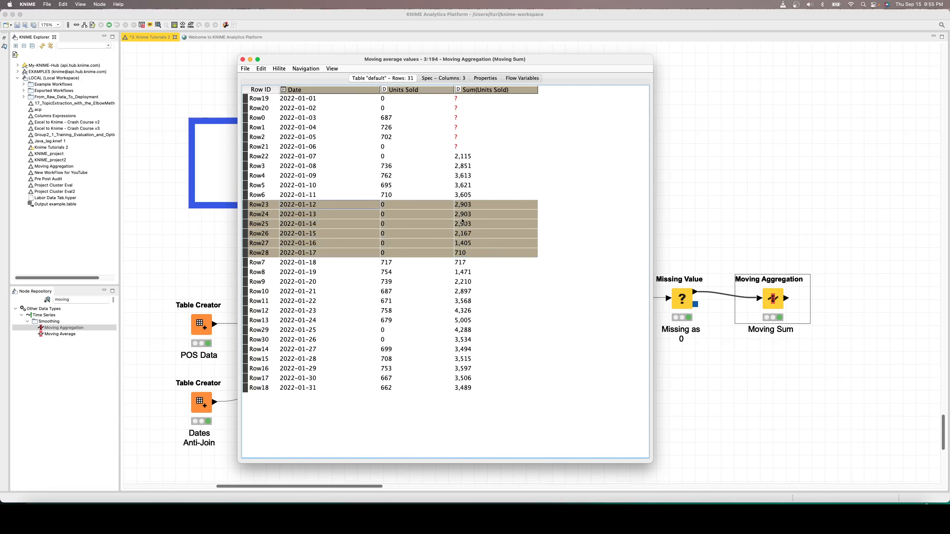
- Highlight the seven non-zero Units Sold values up to 2022-01-18: January 4, 5, 8 through 11, and 18
{"action": "left_click", "coordinate": [392, 262]}
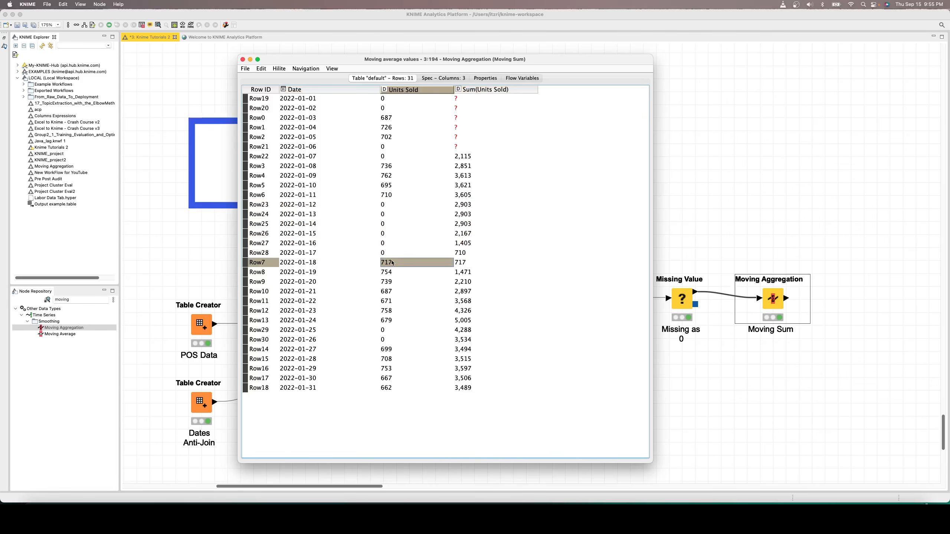
{"action": "left_click_drag", "start_coordinate": [392, 194], "coordinate": [391, 166]}
{"action": "left_click", "coordinate": [389, 136], "text": "super"}
{"action": "left_click", "coordinate": [390, 129], "text": "super"}
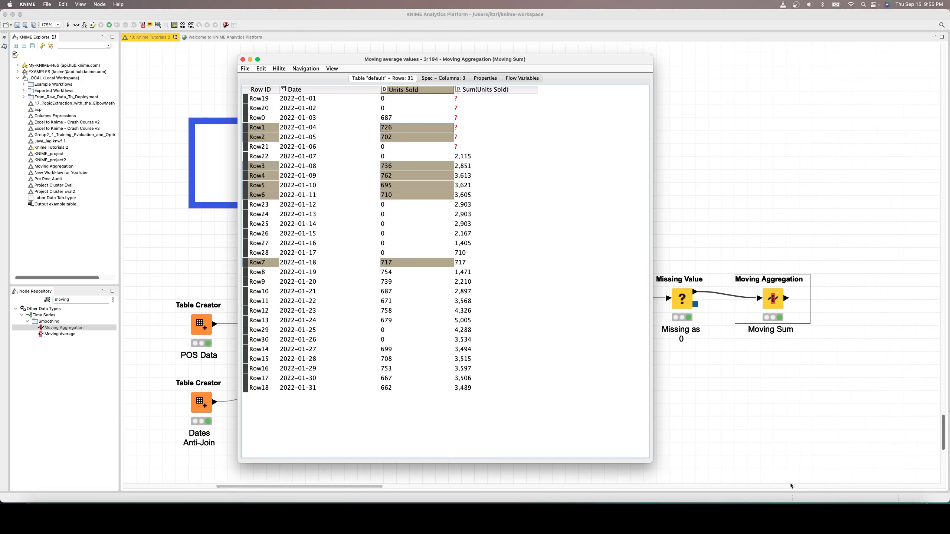
- Bring the Bridging Dates workflow to the front to review it, and return to the Moving Aggregation output table
{"action": "key", "text": "ctrl+Down"}
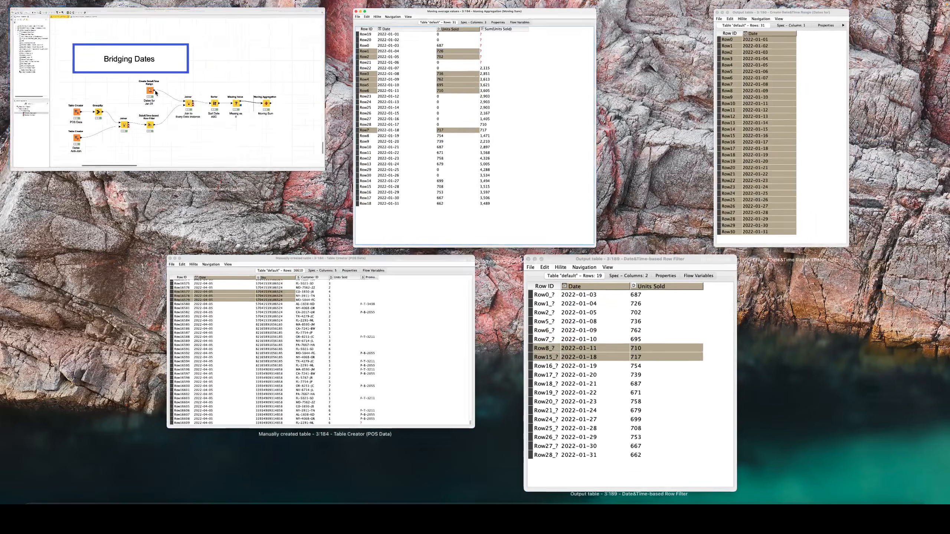
{"action": "left_click", "coordinate": [152, 139]}
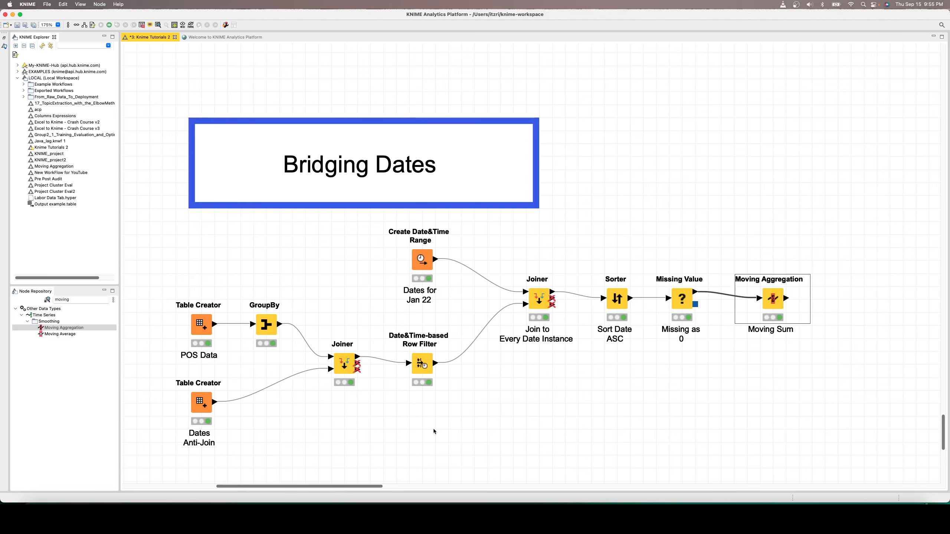
{"action": "key", "text": "ctrl+Down"}
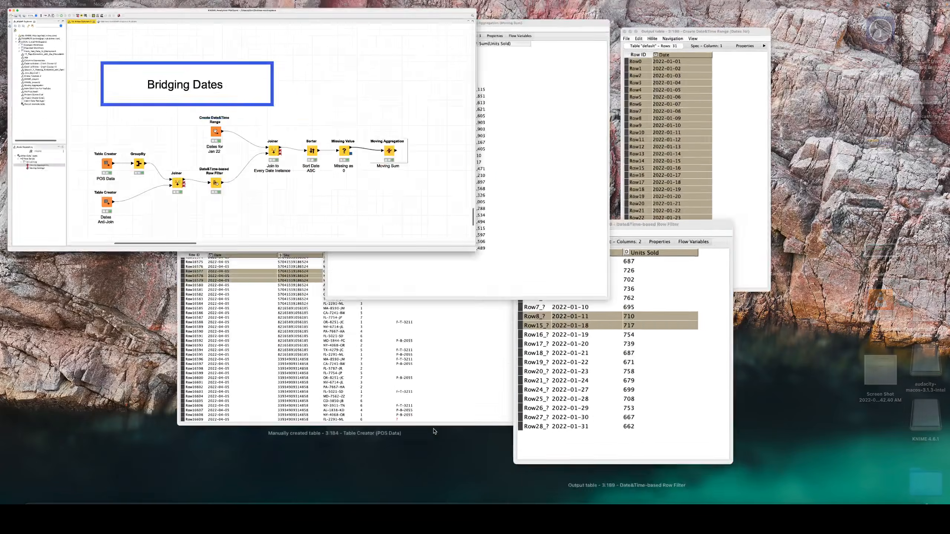
{"action": "left_click", "coordinate": [446, 190]}
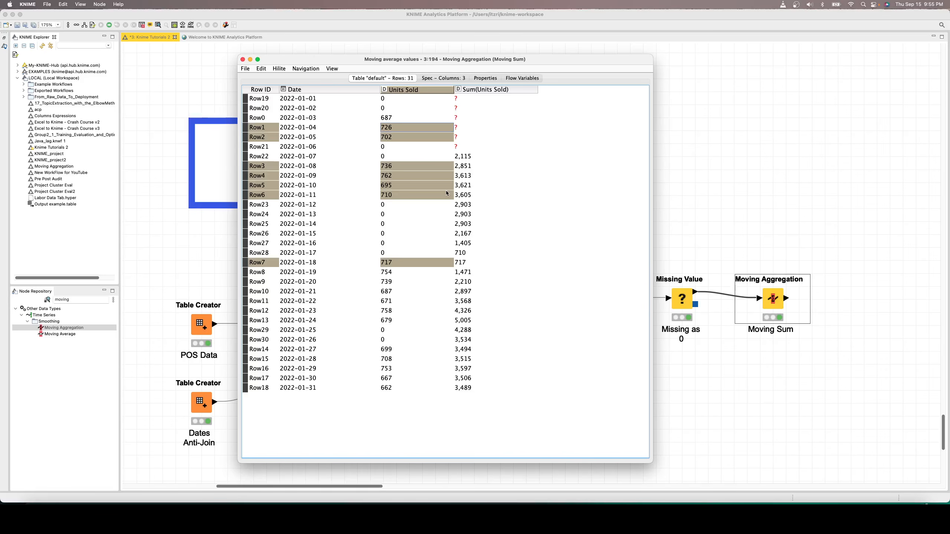